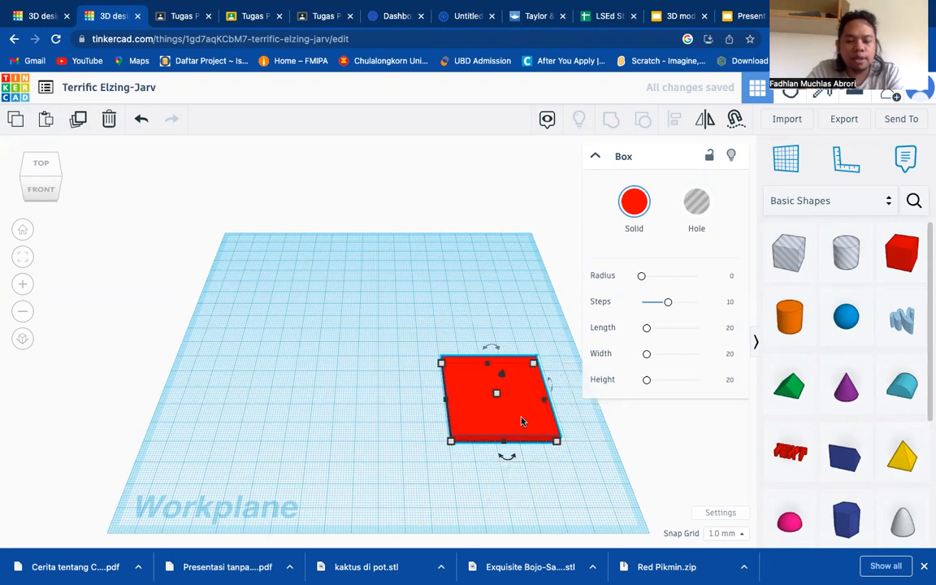
- Duplicate the red box, placing the copy across the workplane with a base of about 37 by 37 mm
key("ctrl+c")
key("ctrl+v")
left_click_drag(568, 417, 290, 419)
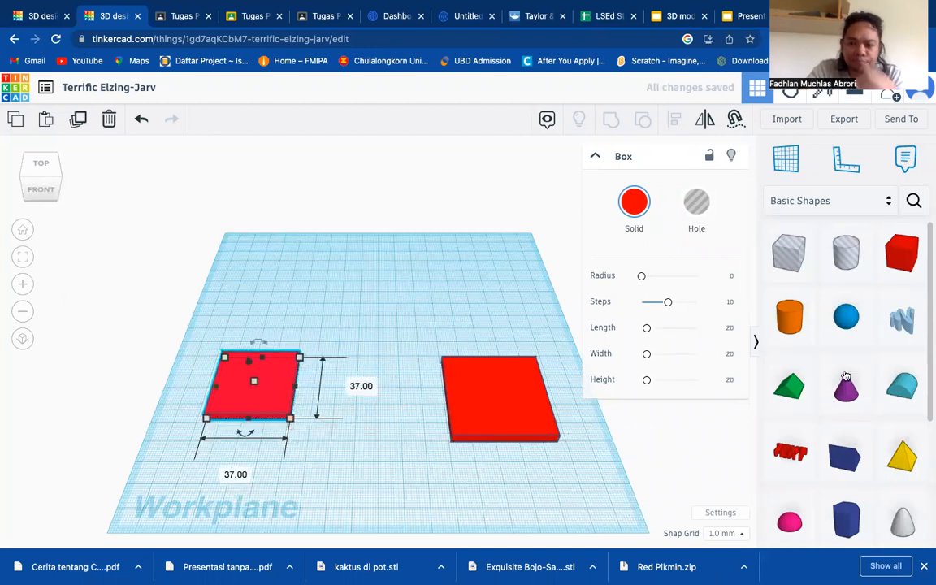
- Add a cone and a paraboloid in a row next to the larger red box
left_click(455, 294)
right_click_drag(387, 317, 334, 286)
right_click_drag(455, 334, 475, 348)
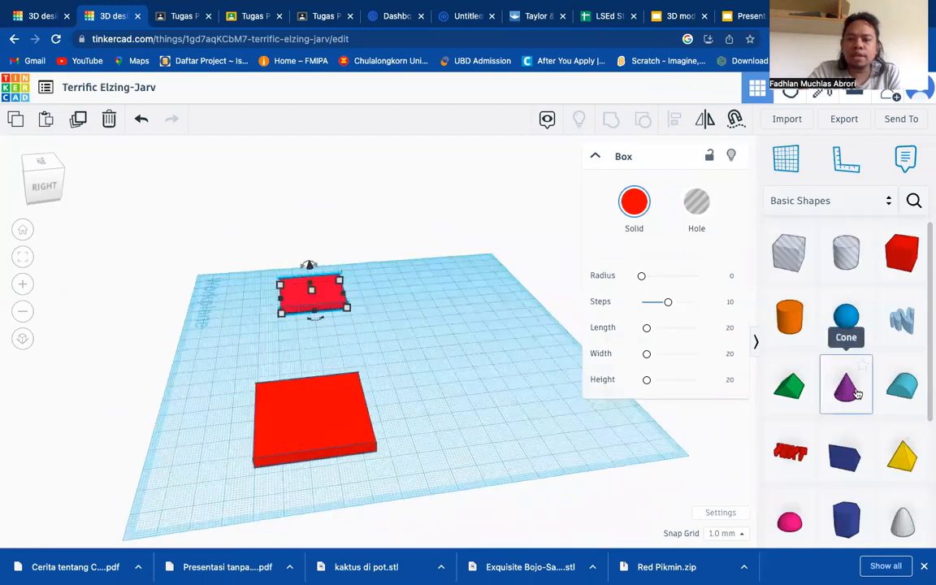
left_click_drag(842, 388, 449, 398)
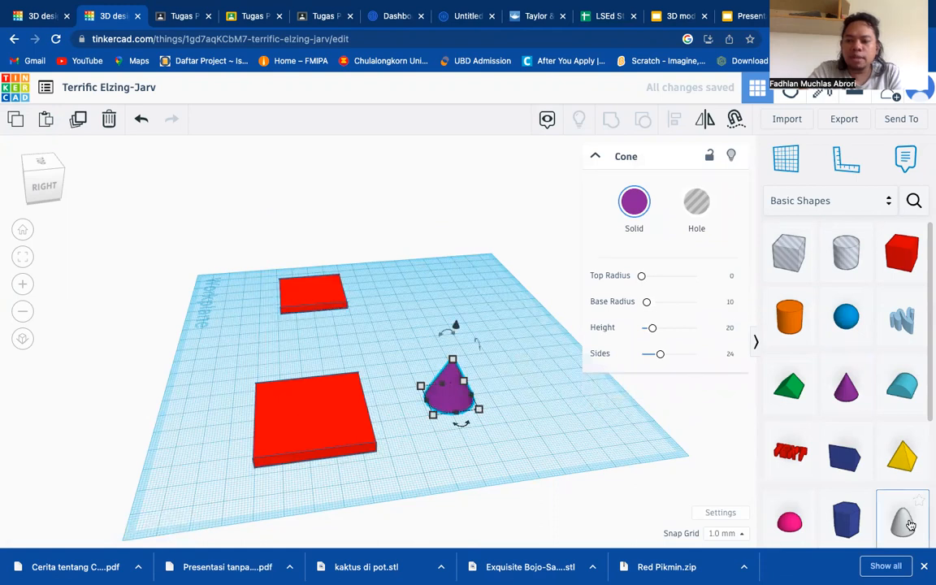
left_click_drag(540, 417, 523, 387)
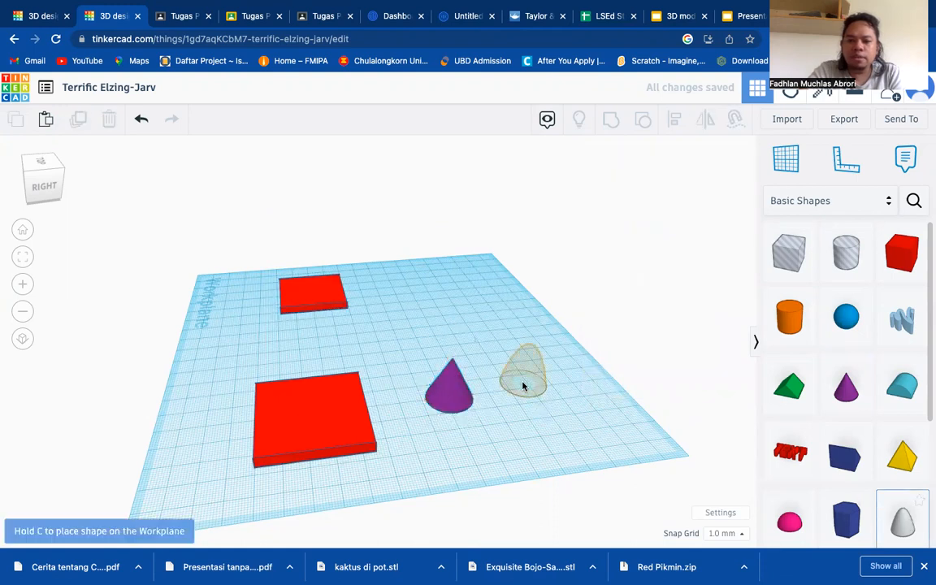
left_click(551, 421)
- Add a cylinder beside the paraboloid and shrink its base to about 13 by 13 mm
right_click_drag(567, 443, 520, 426)
left_click(800, 329)
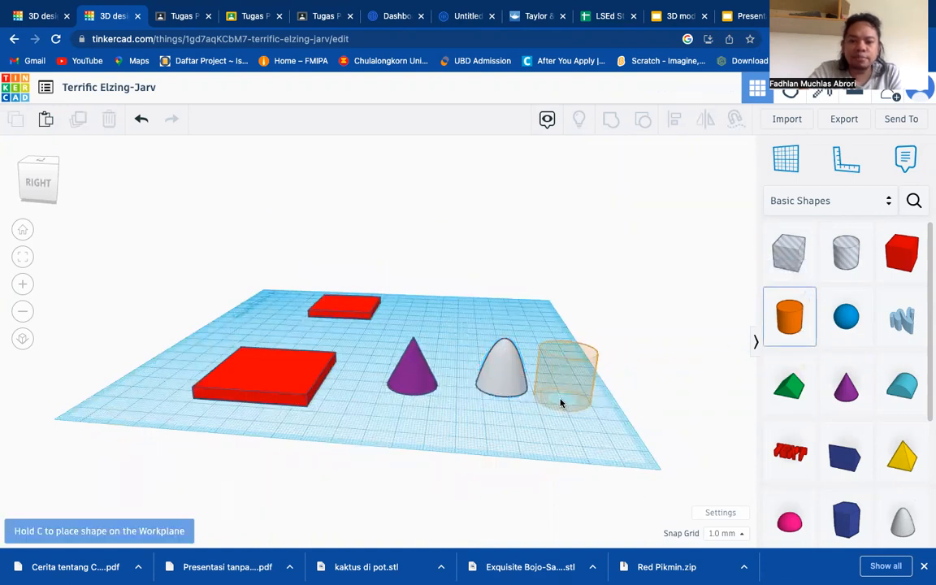
left_click(578, 423)
right_click_drag(577, 443, 520, 480)
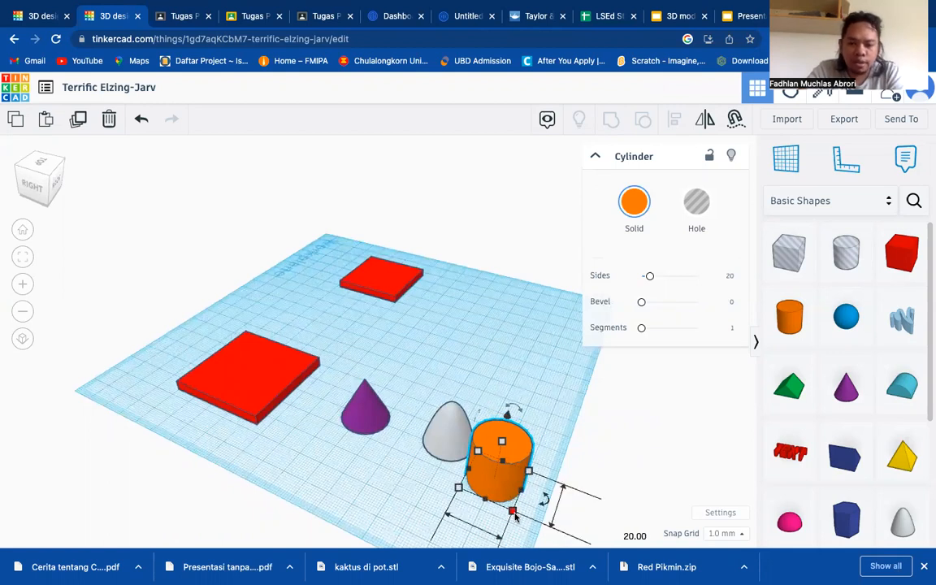
left_click_drag(512, 510, 500, 491)
- Raise the orange cylinder off the workplane and move it over the top of the paraboloid
right_click_drag(536, 440, 559, 409)
left_click_drag(531, 341, 534, 299)
right_click_drag(583, 479, 585, 506)
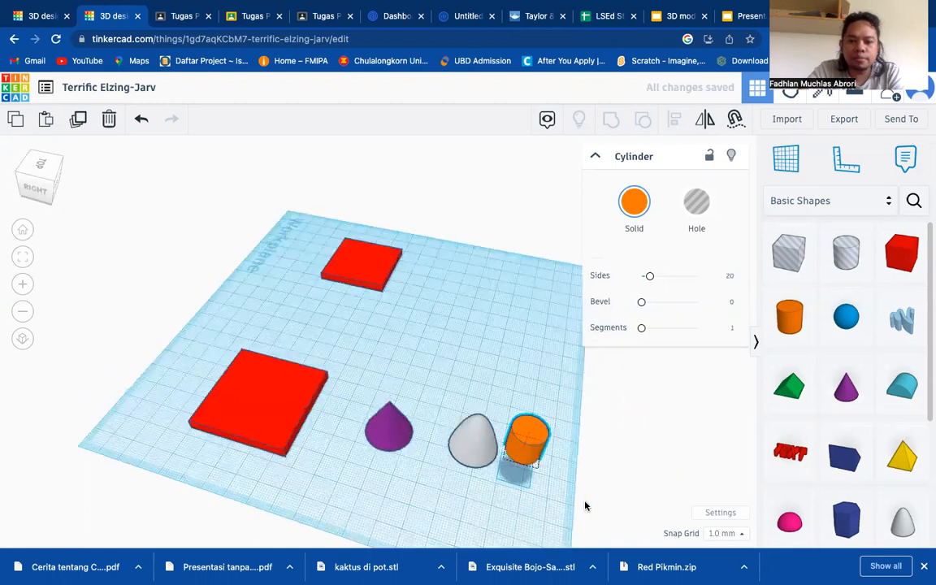
right_click_drag(513, 522, 468, 498)
right_click_drag(362, 522, 360, 523)
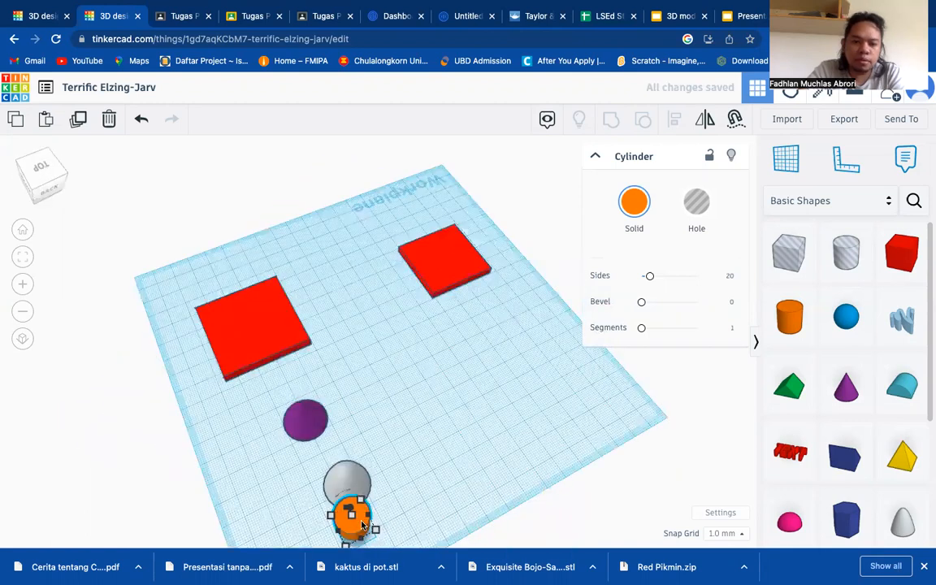
left_click_drag(358, 510, 358, 474)
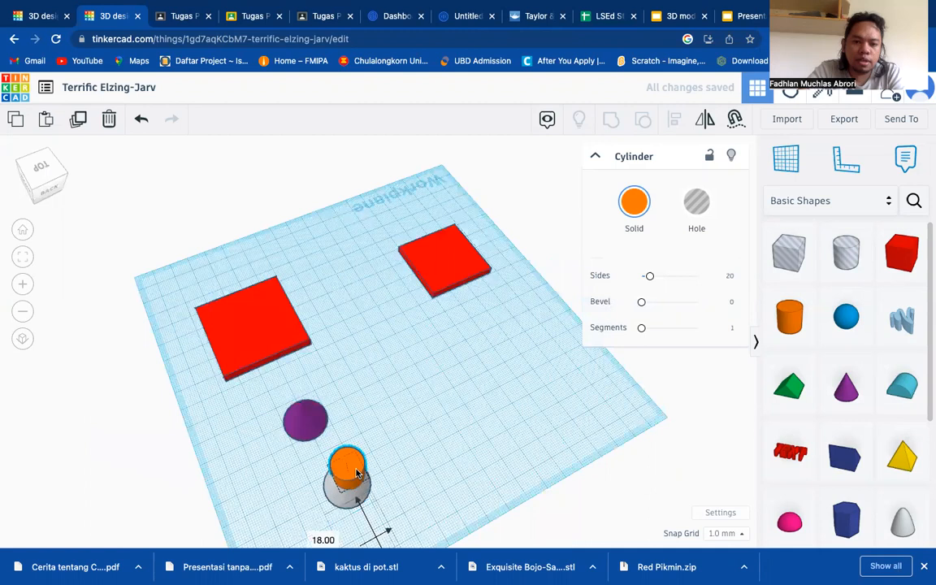
right_click_drag(427, 495, 483, 416)
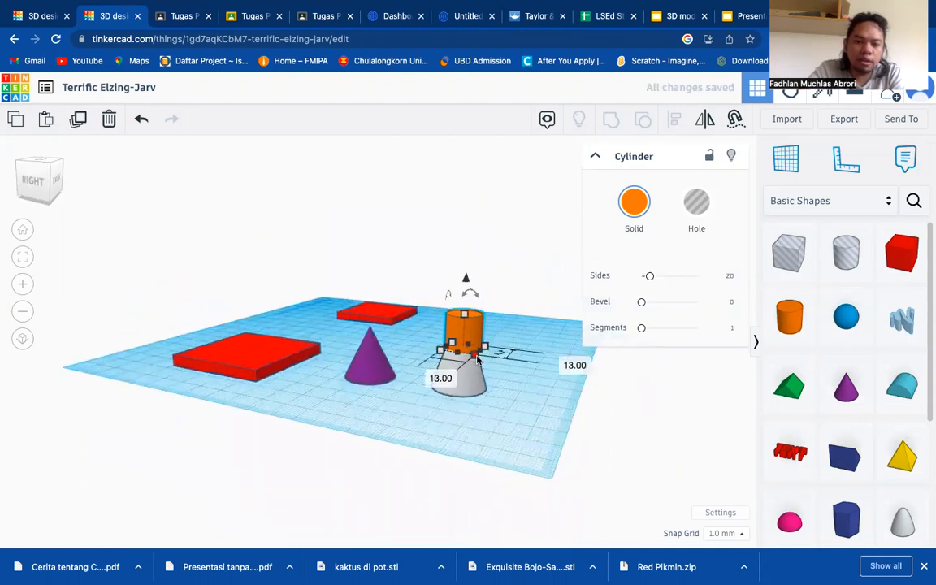
- Enlarge the paraboloid's base to about 24 by 24 mm
left_click(478, 380)
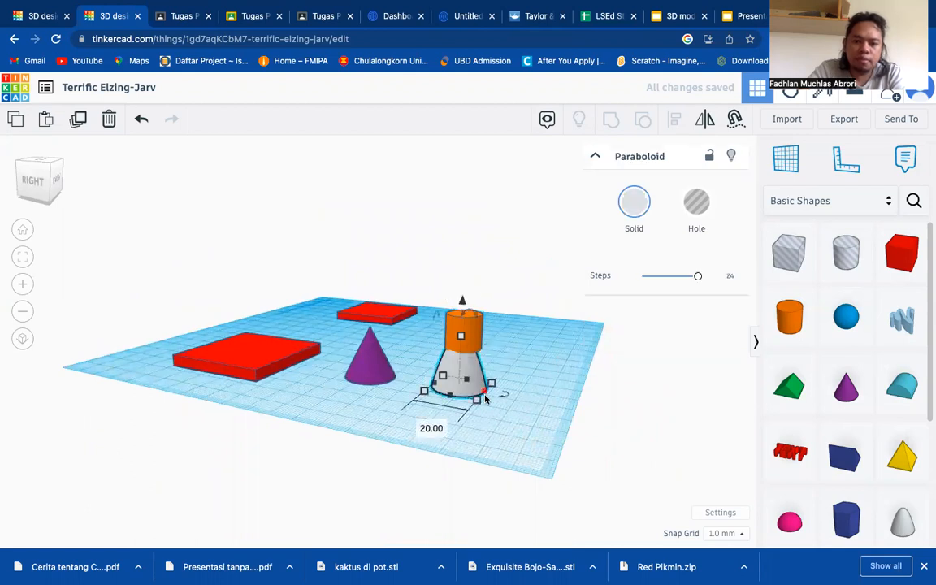
mouse_move(478, 406)
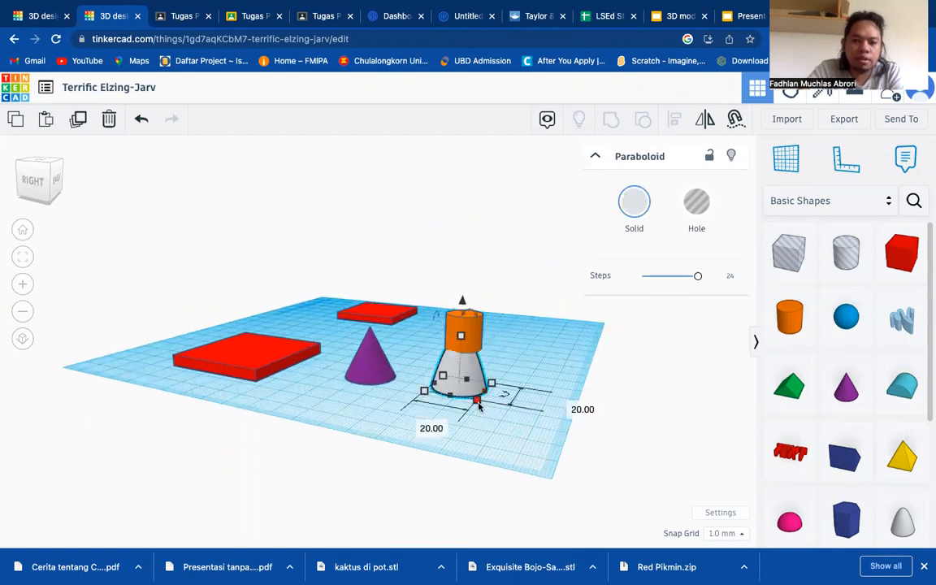
left_click_drag(479, 407, 483, 412)
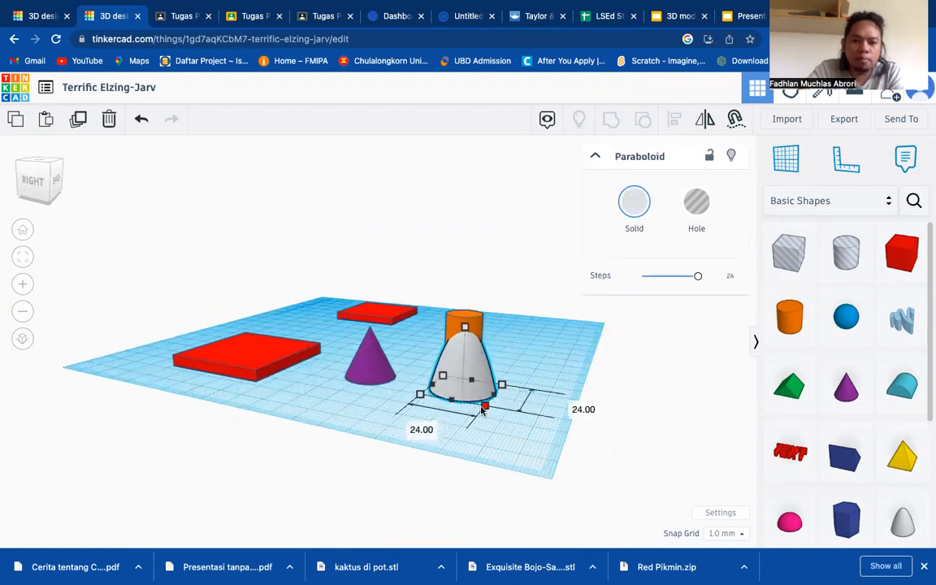
- Align the orange cylinder and the paraboloid on their centres in both horizontal directions
right_click_drag(493, 317, 425, 402)
right_click_drag(318, 429, 260, 440)
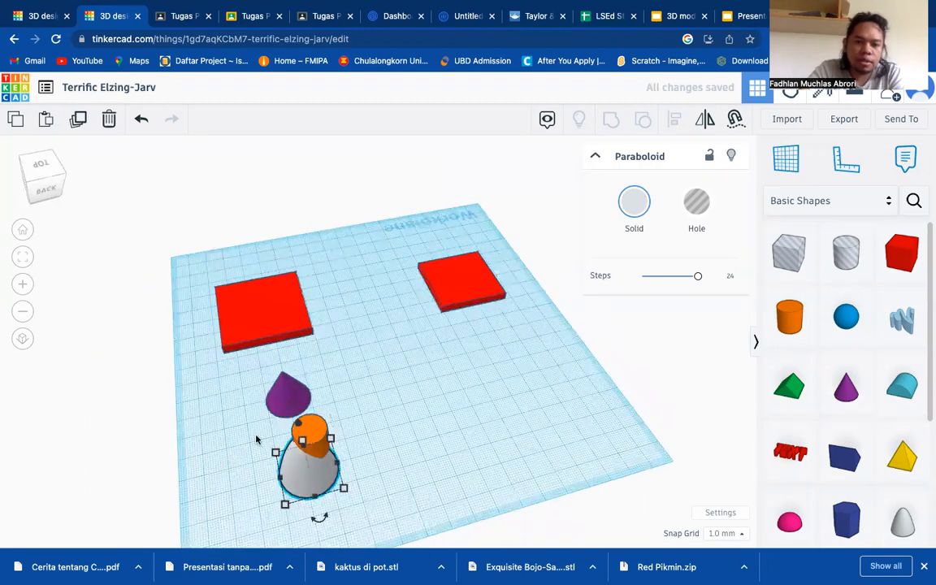
left_click(294, 436)
left_click(353, 485, "shift")
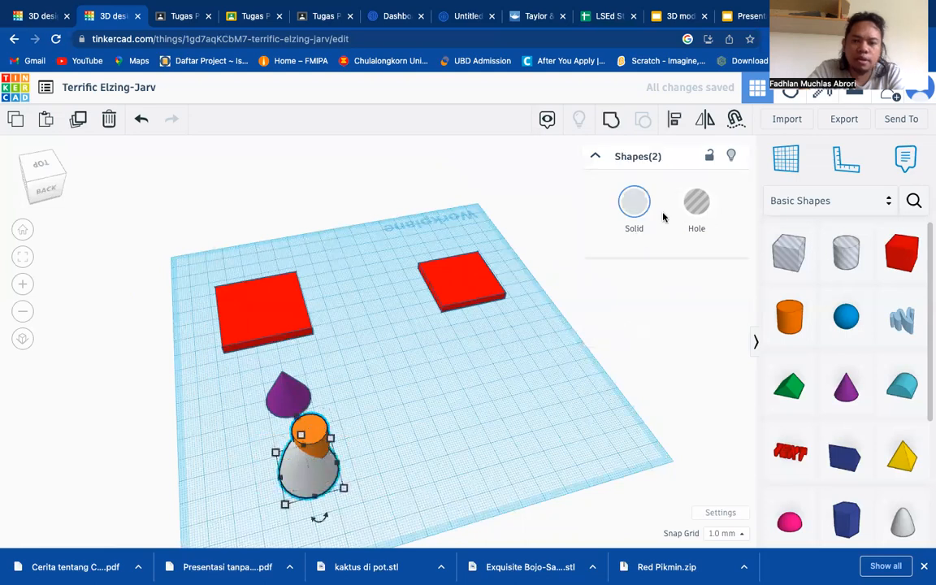
left_click(674, 120)
left_click(320, 518)
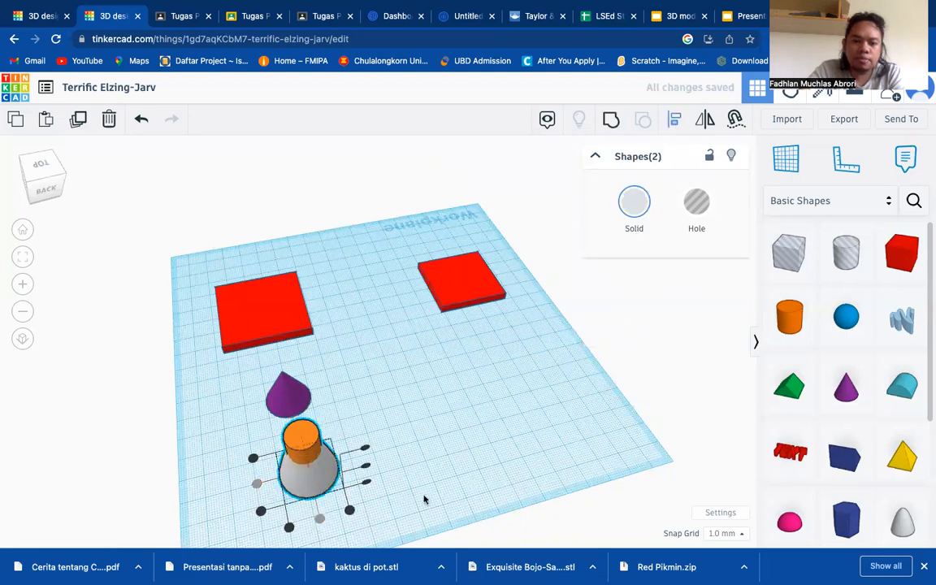
left_click(455, 478)
right_click_drag(434, 483, 497, 427)
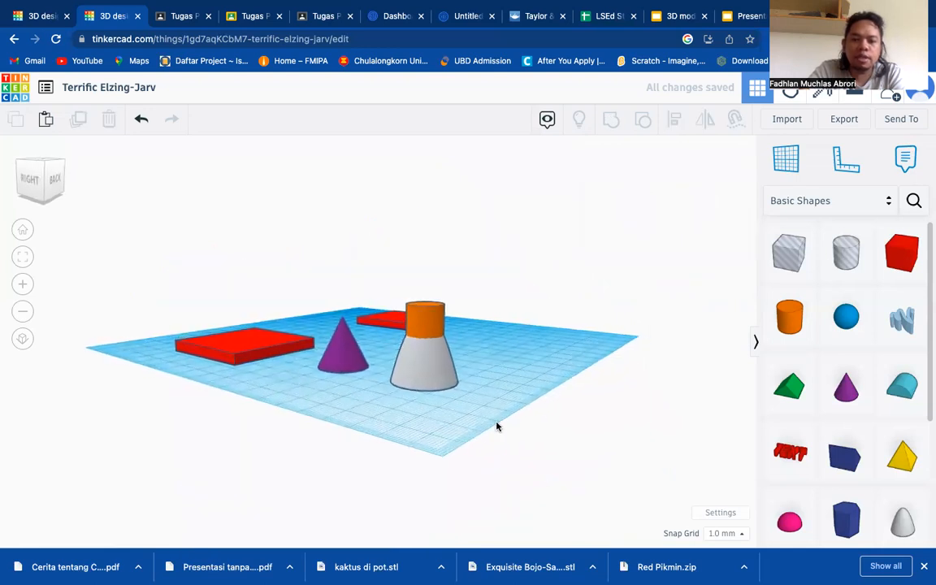
left_click_drag(435, 359, 471, 392)
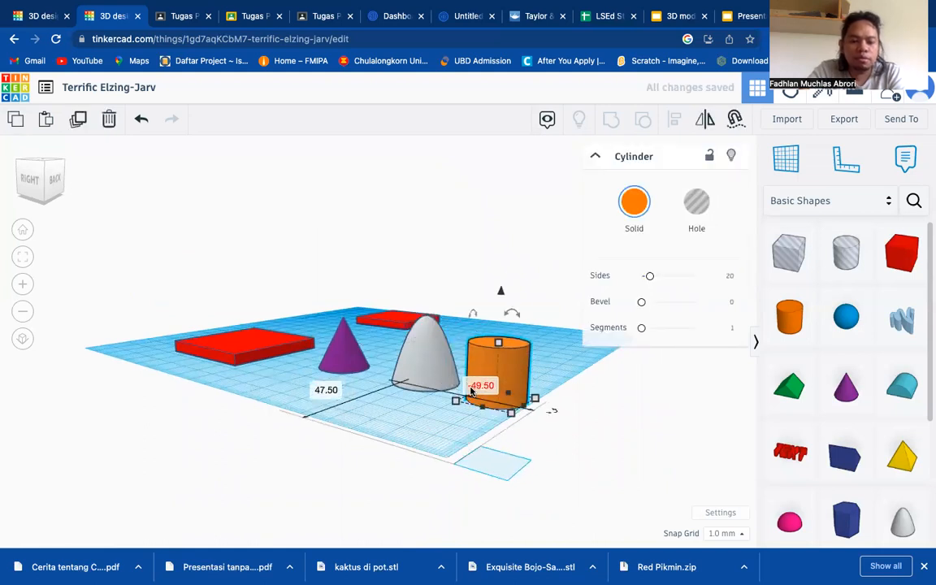
key("ctrl+z")
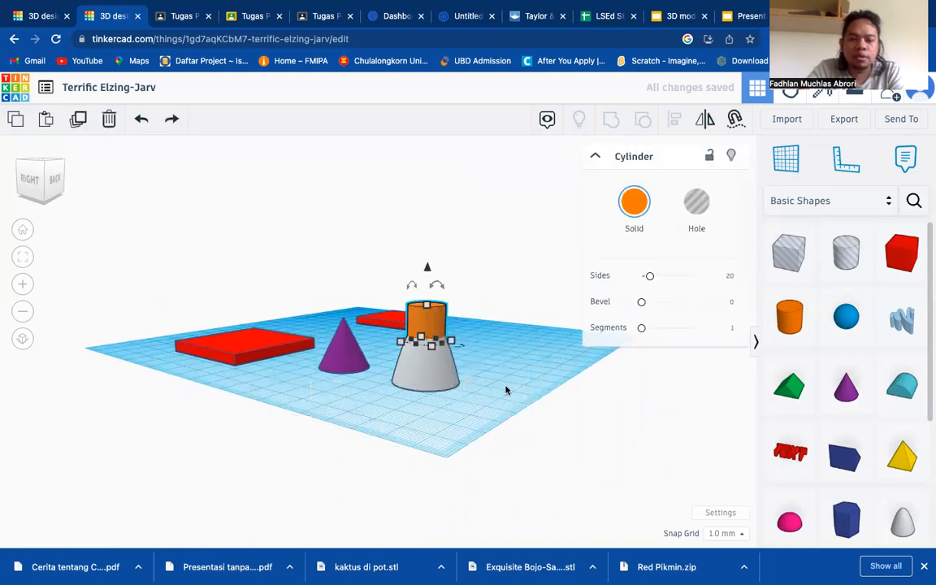
left_click(506, 391)
- Group the orange cylinder and the paraboloid into one flask-like shape
right_click_drag(506, 399, 387, 490)
left_click_drag(306, 424, 306, 422)
left_click(611, 120)
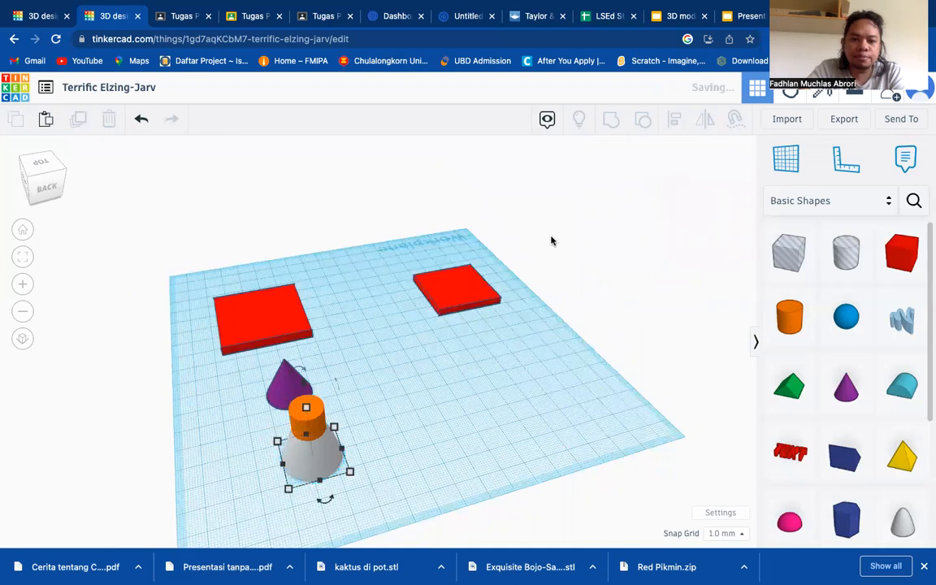
- Enlarge the purple cone's base to about 27 by 27 mm
right_click_drag(492, 436, 465, 373)
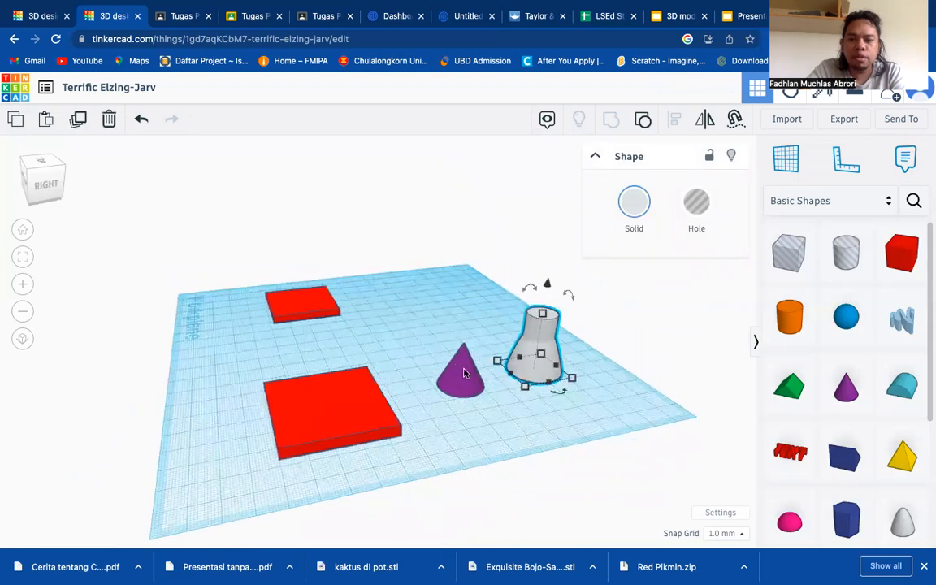
left_click(464, 382)
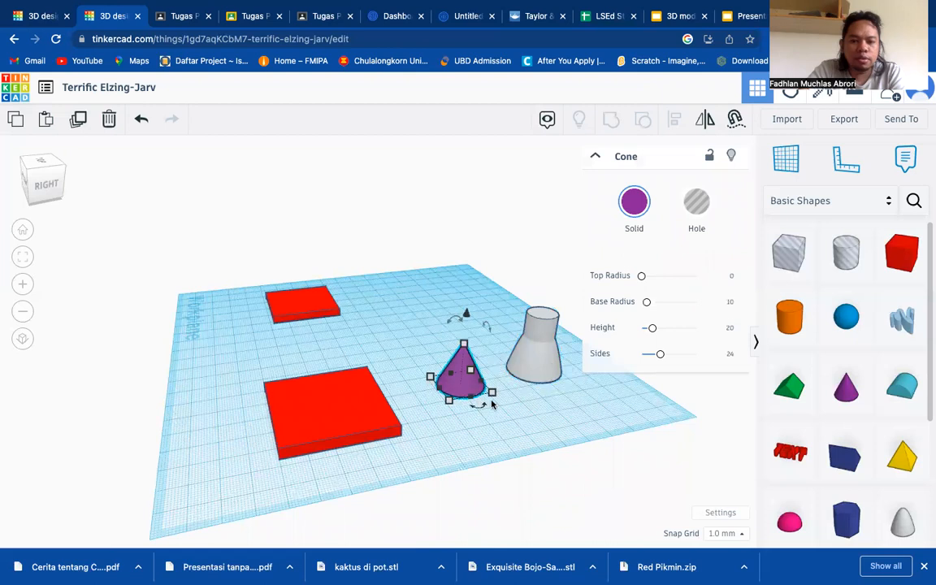
left_click_drag(492, 397, 515, 398)
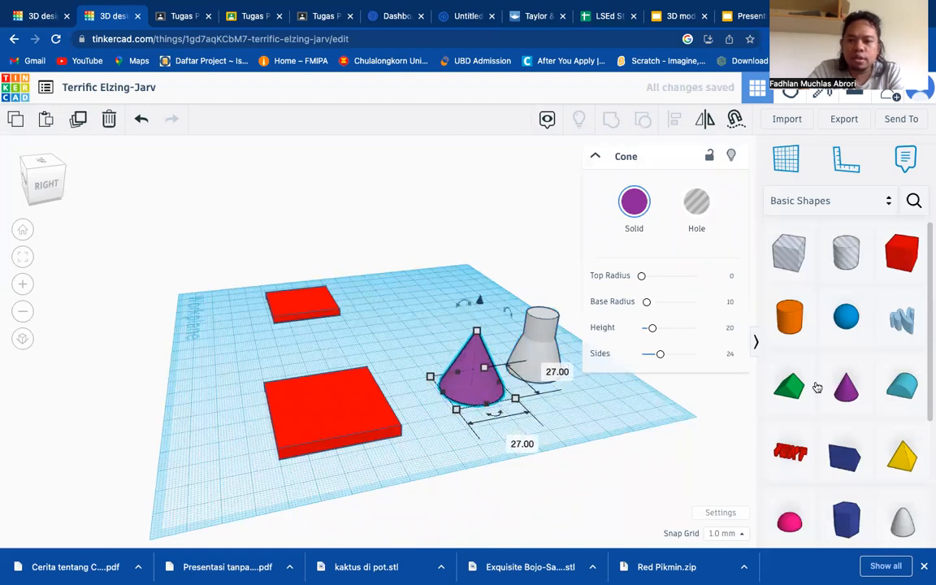
- Add a second cylinder, narrower than the cone, and place it over the cone's upper part
left_click(793, 321)
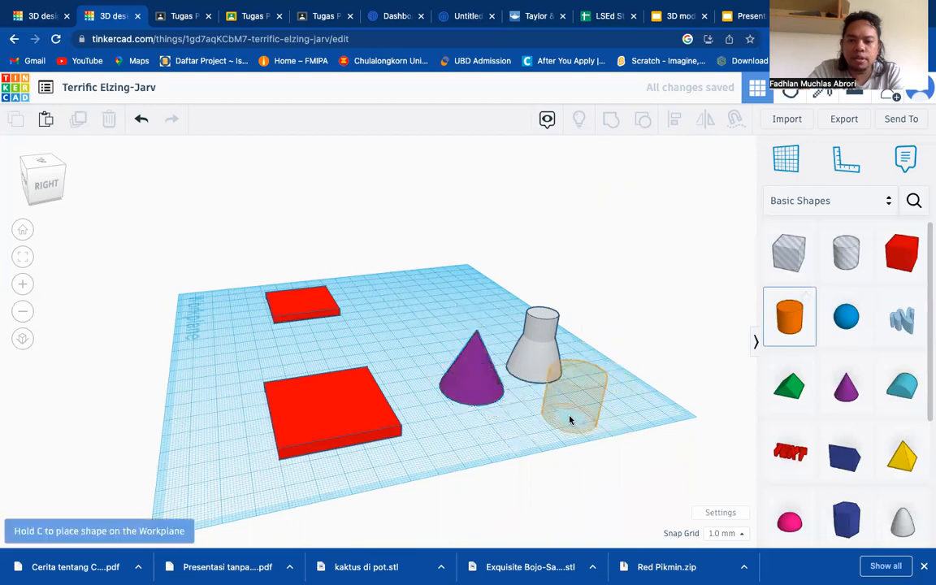
left_click(570, 417)
left_click_drag(609, 429, 567, 372)
left_click_drag(511, 360, 444, 351)
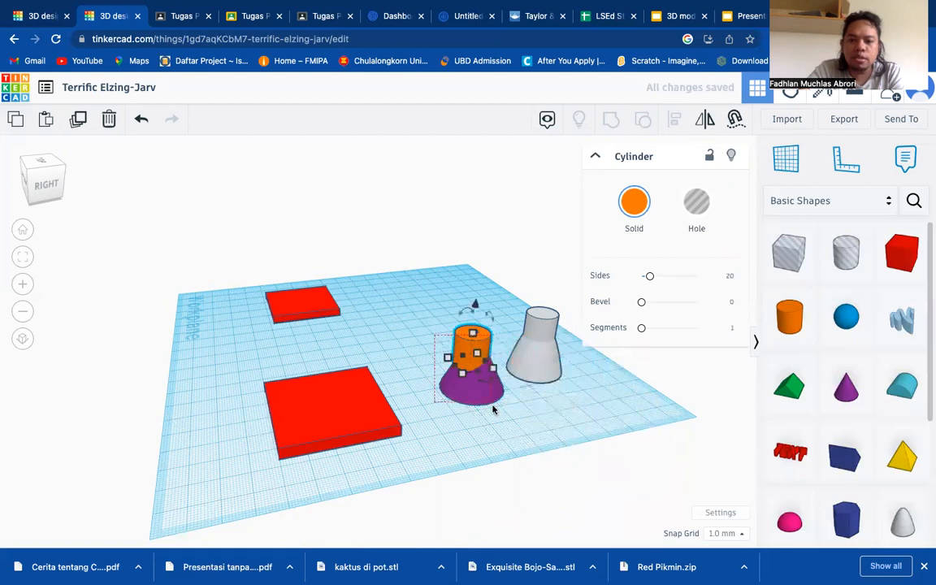
- Centre the new cylinder on the purple cone and group the two shapes
left_click(498, 409, "shift")
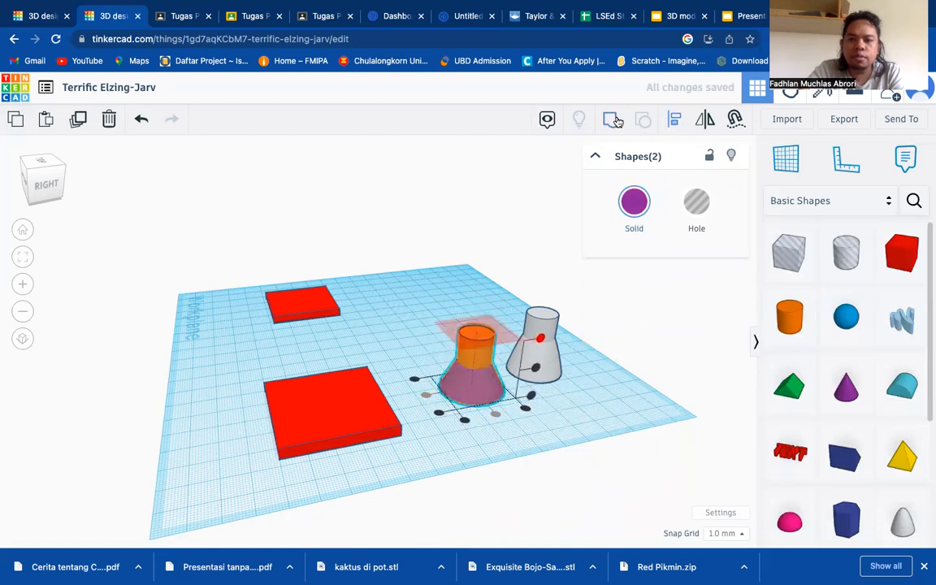
key("ctrl+g")
left_click(538, 448)
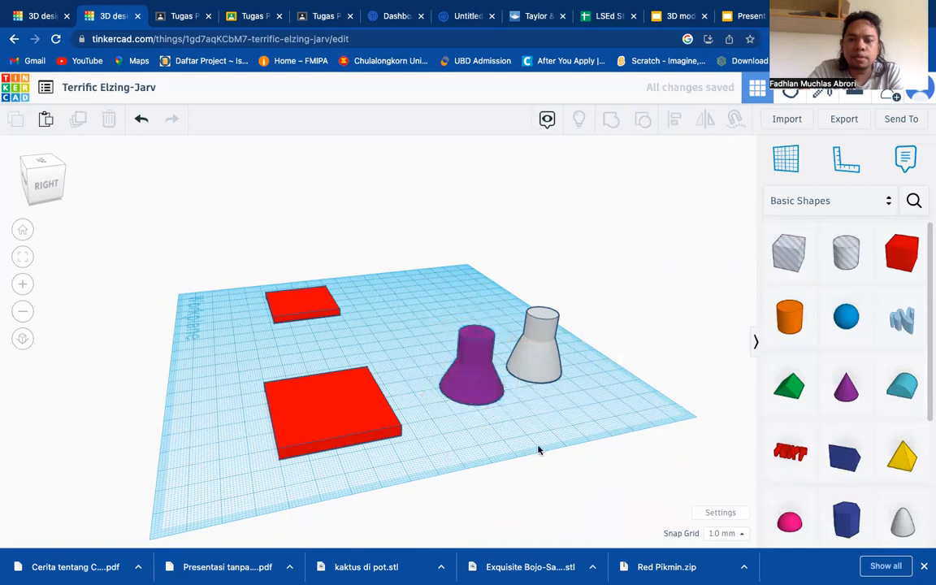
- Move the grey flask shape onto the larger red box and shrink that box to about 36 mm wide
right_click_drag(579, 454, 429, 330)
left_click_drag(429, 321, 490, 348)
right_click_drag(556, 392, 532, 421)
left_click(561, 404)
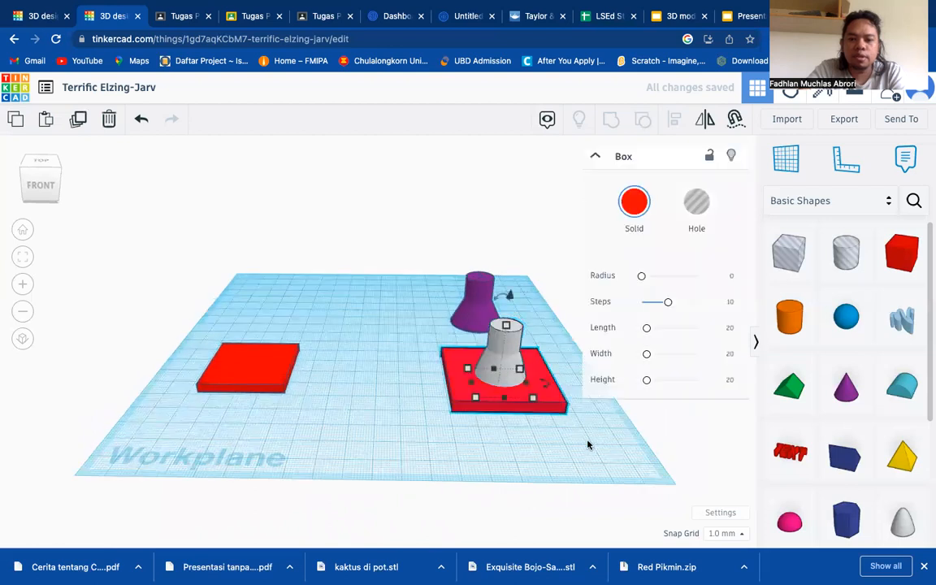
left_click_drag(565, 415, 536, 400)
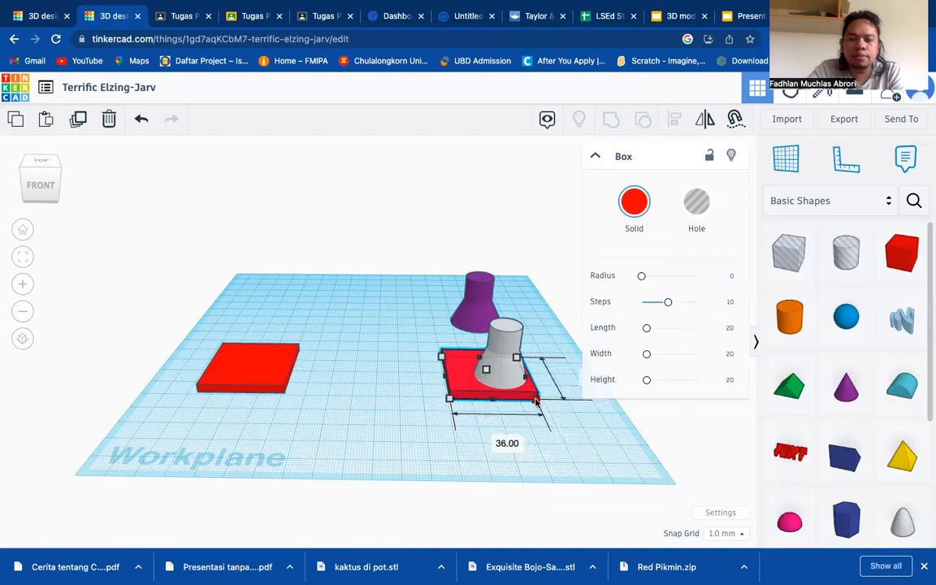
- Adjust the grey flask shape's height above the red box and align both on their horizontal centres
left_click(509, 358)
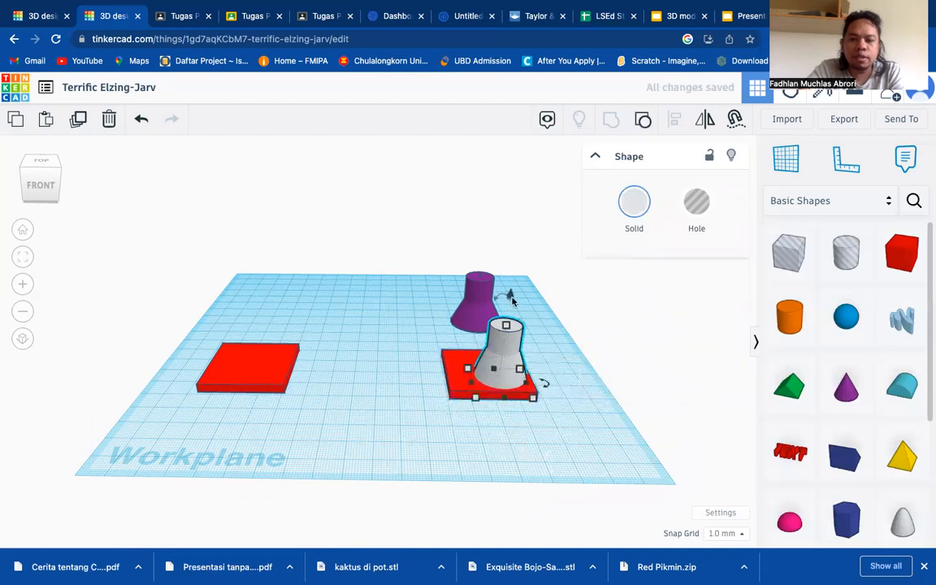
left_click_drag(511, 286, 510, 291)
right_click_drag(532, 456, 528, 428)
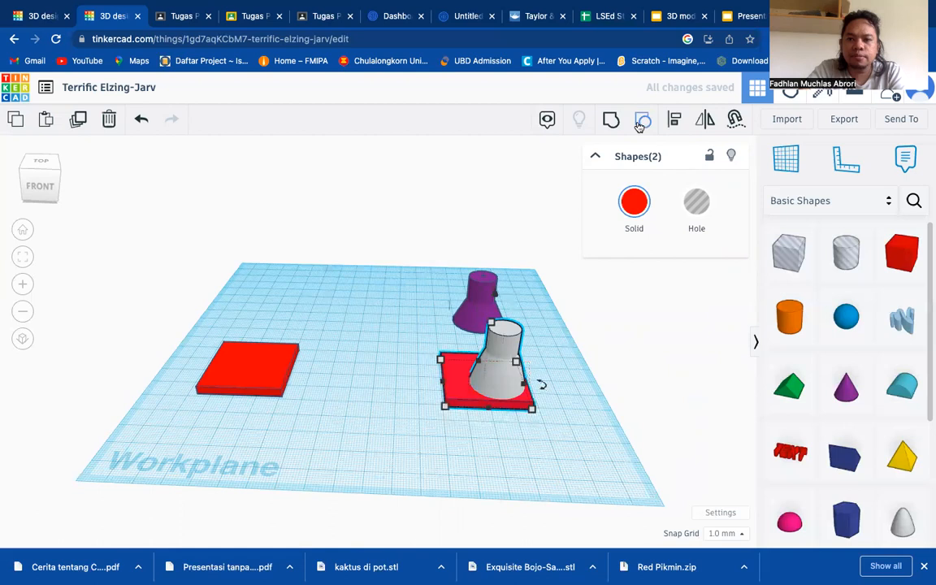
key("l")
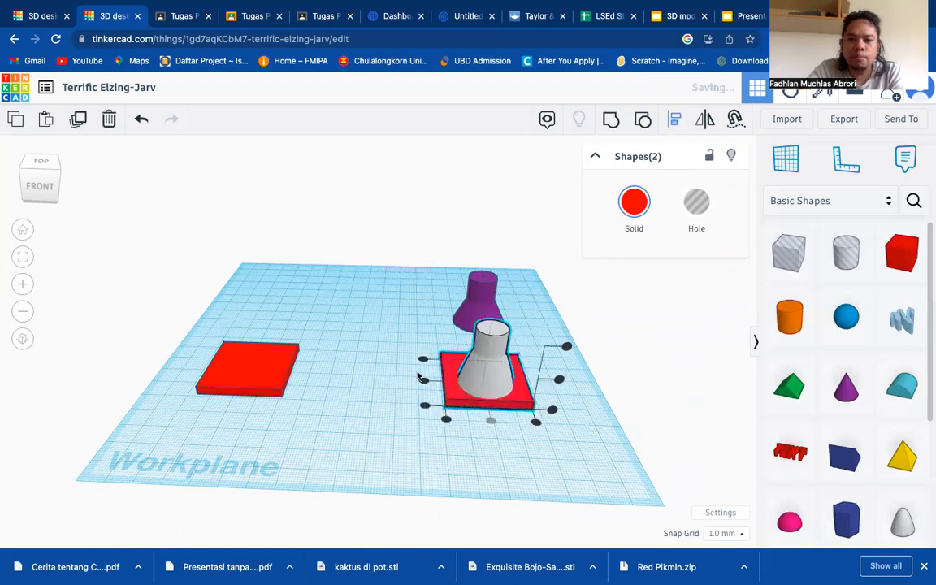
left_click(423, 380)
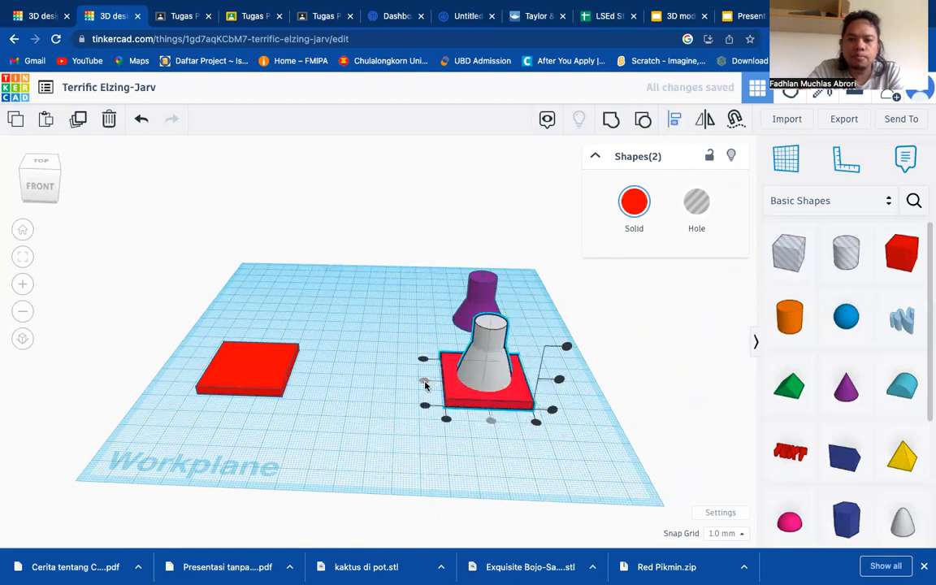
left_click(586, 436)
right_click_drag(578, 436, 367, 402)
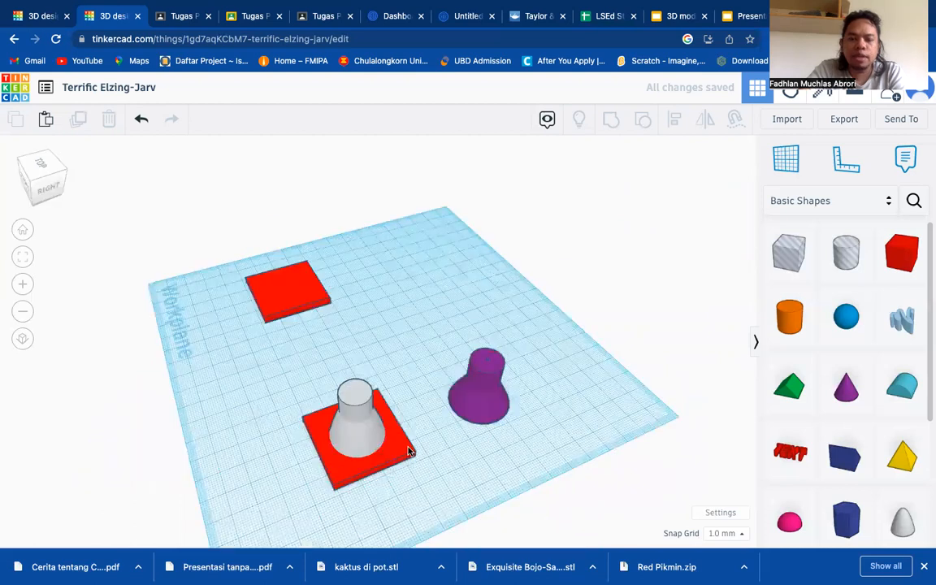
right_click_drag(410, 435, 282, 286)
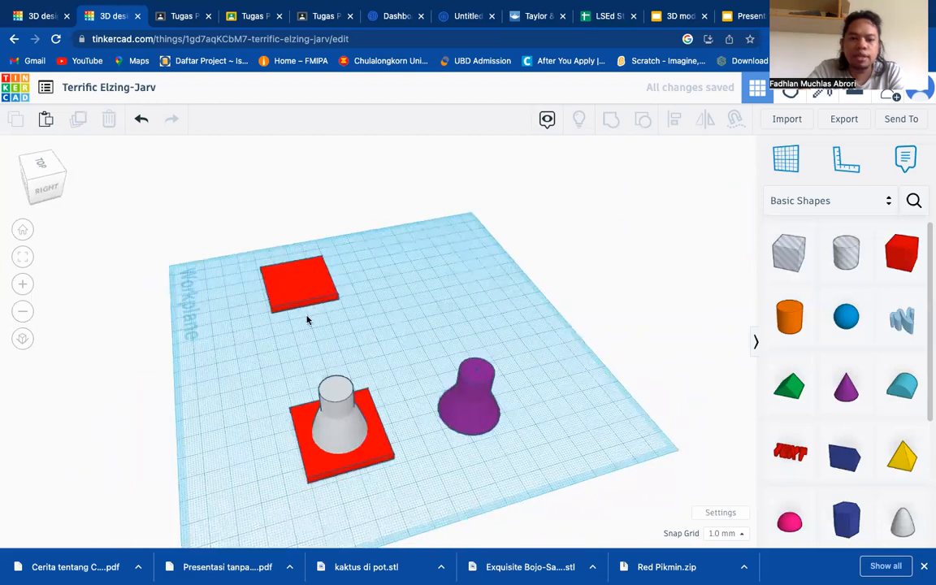
- Shrink the separate red box to about 26 × 26 mm
left_click(285, 291)
right_click_drag(443, 339, 273, 336)
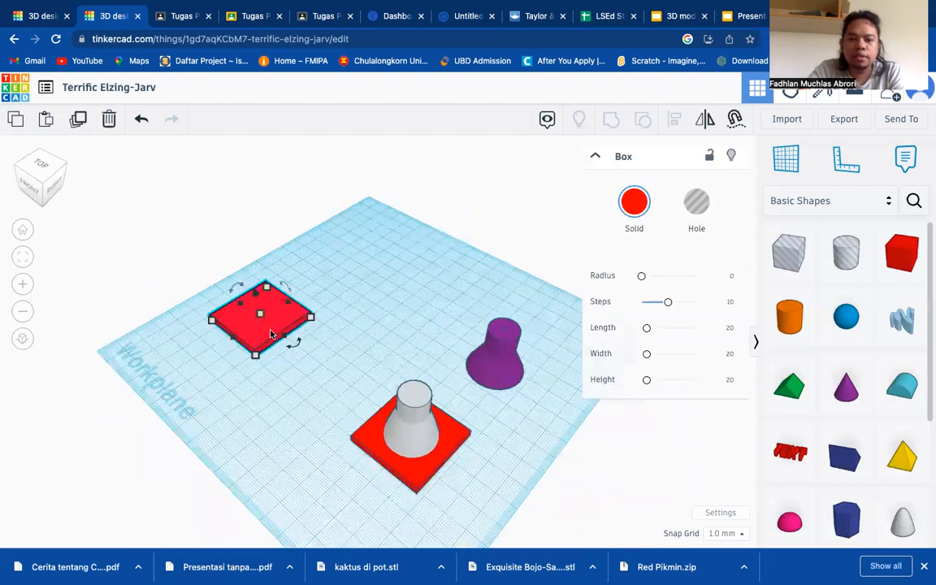
mouse_move(257, 359)
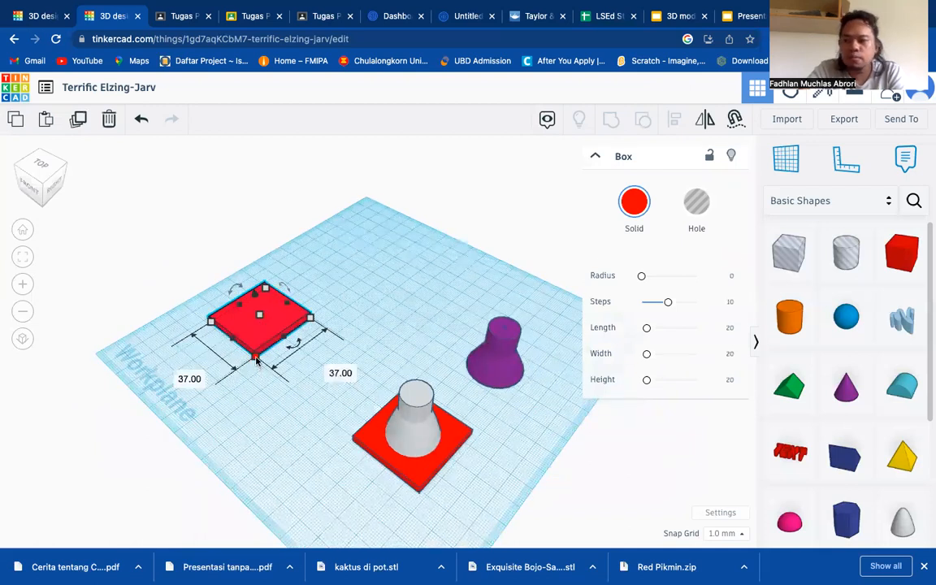
left_click_drag(256, 359, 256, 335)
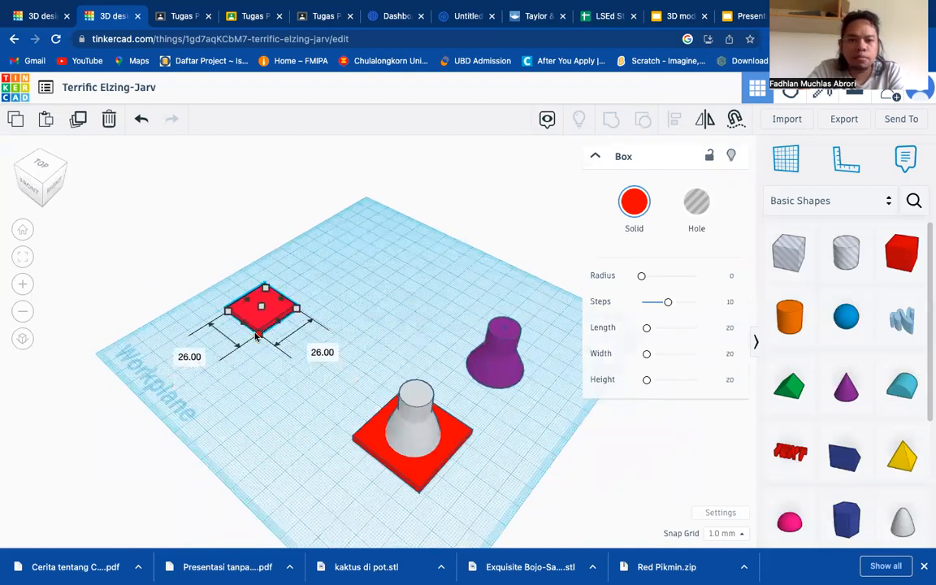
- Cruise the small red box onto the top of the grey flask shape
right_click_drag(297, 428, 350, 425)
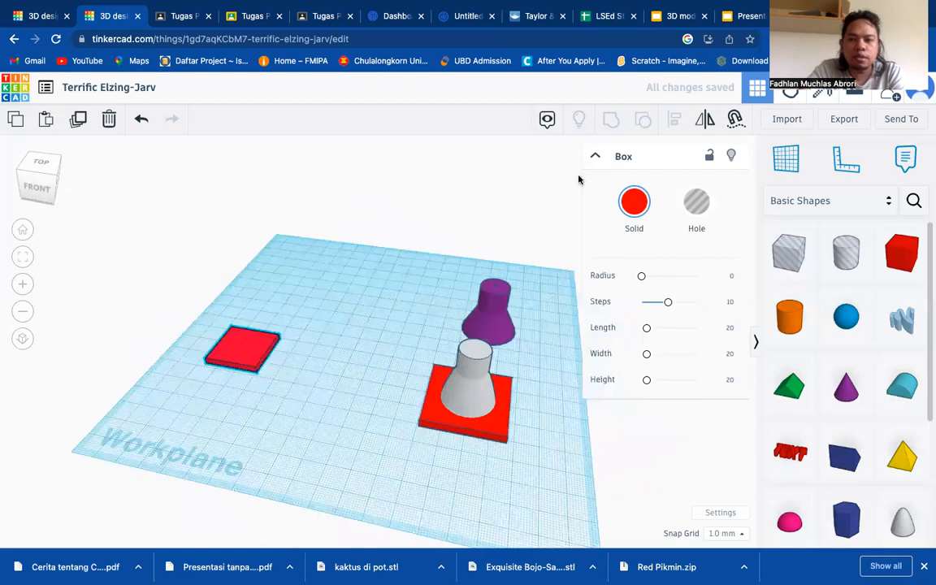
left_click(735, 123)
left_click_drag(243, 360, 481, 348)
- Centre the small red box, grey flask shape and red base on each other along both horizontal axes
left_click_drag(385, 364, 510, 430)
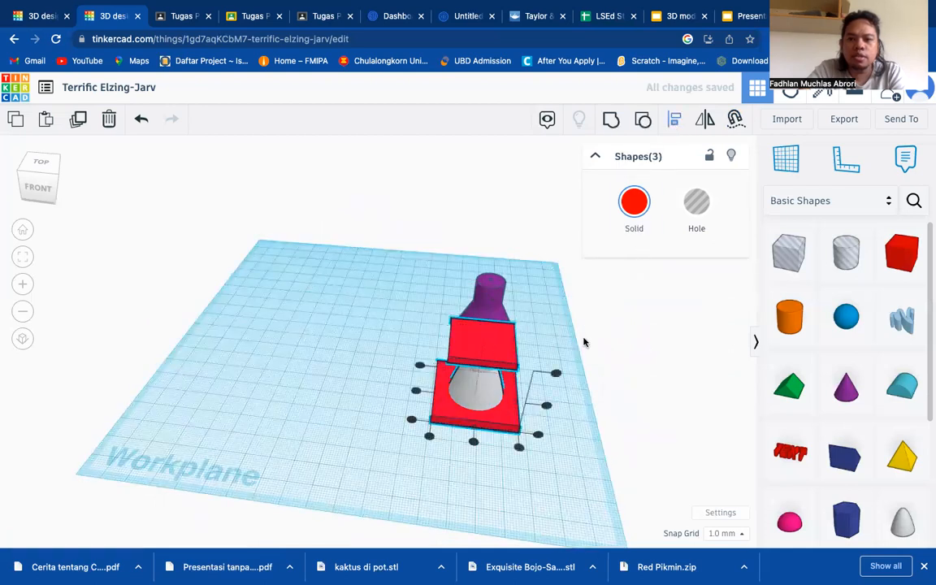
left_click(416, 392)
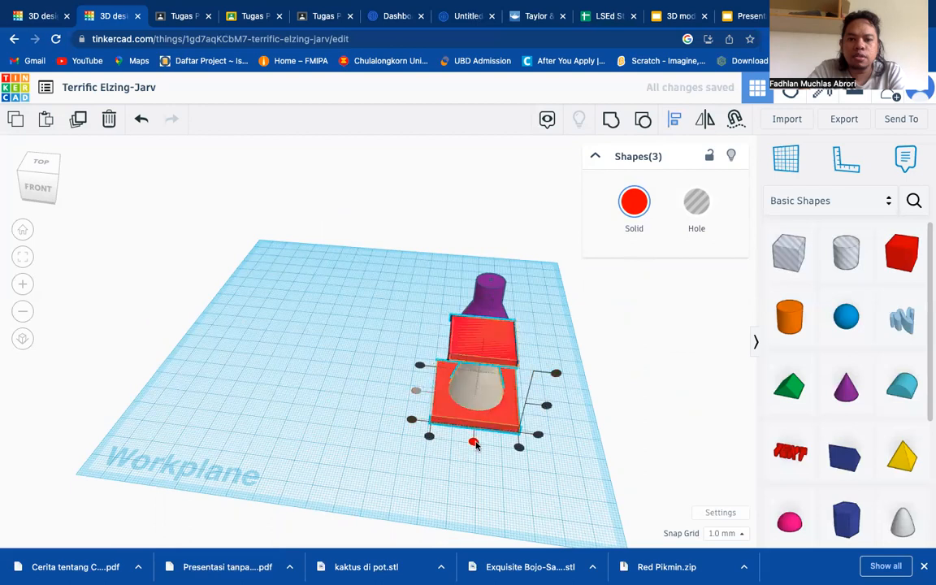
left_click(473, 442)
left_click(492, 483)
right_click_drag(491, 483, 502, 523)
right_click_drag(387, 451, 514, 509)
right_click_drag(492, 371, 487, 367)
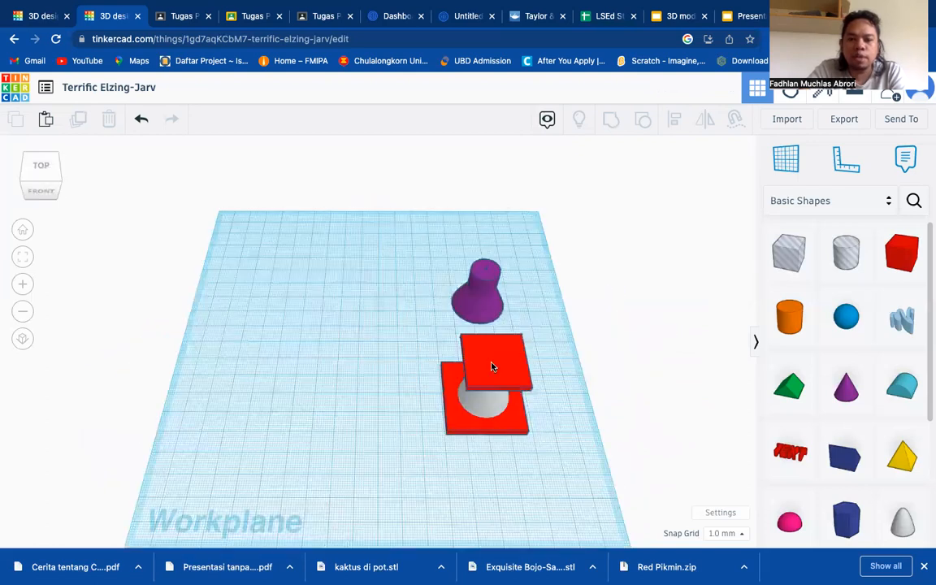
- Move the grey flask shape off the red base and shift the raised small red box about 45 by 49 mm away
left_click(488, 370)
left_click_drag(469, 397, 301, 387)
left_click(510, 372)
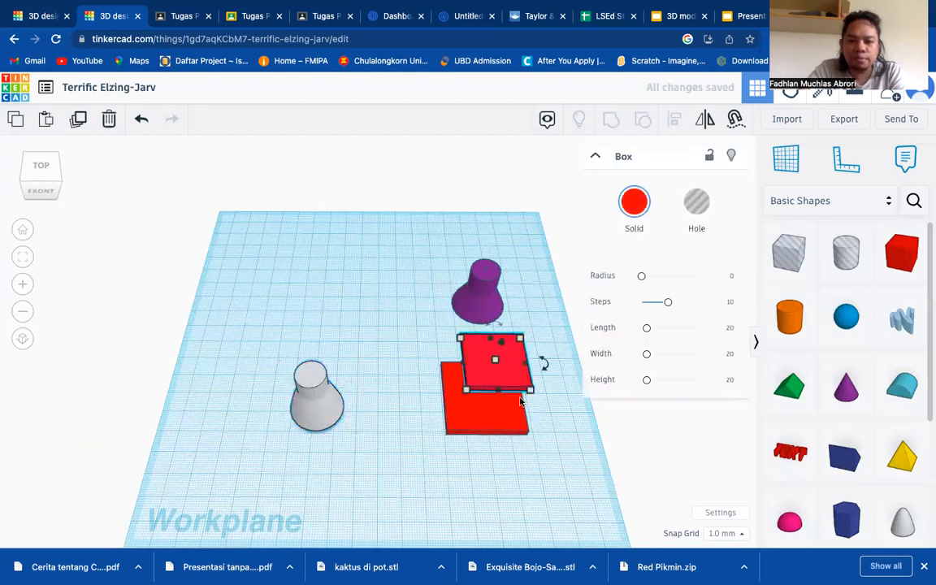
left_click_drag(510, 382, 407, 489)
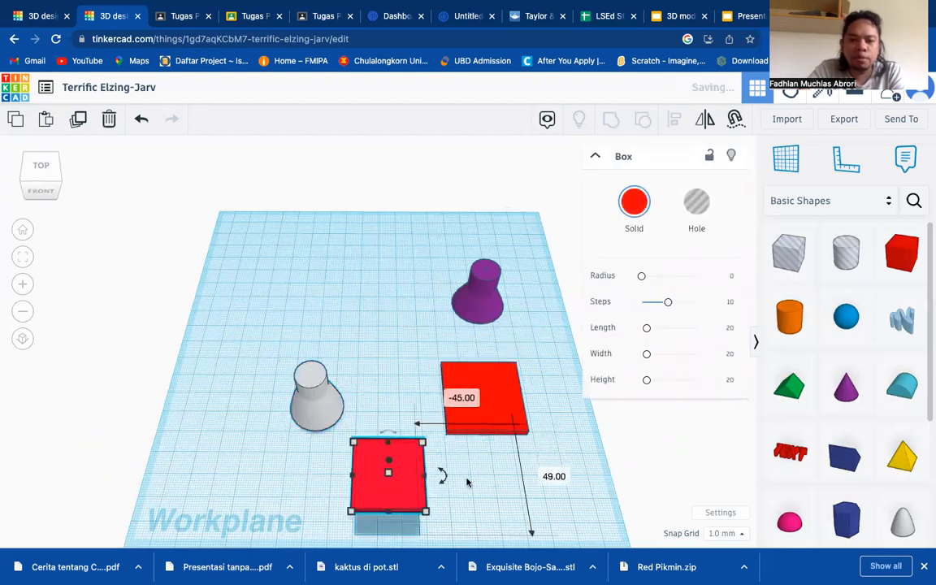
- Duplicate the small raised red box, make one of the two smaller, and move the larger one aside
right_click_drag(470, 475, 441, 466)
left_click_drag(398, 450, 432, 460)
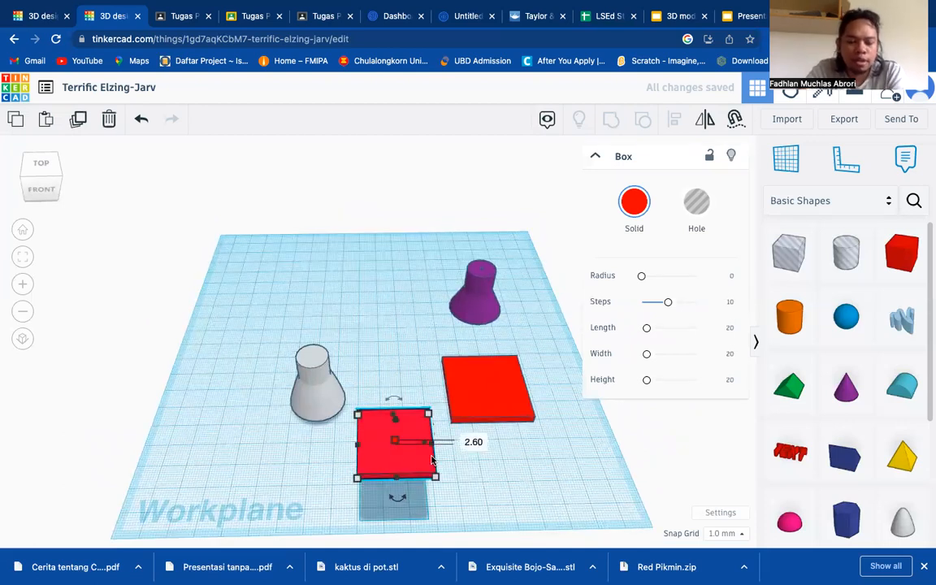
left_click_drag(433, 460, 414, 455)
left_click_drag(418, 454, 476, 450)
- Turn the smaller raised box into a hole and move it inside the larger raised box
left_click(403, 443)
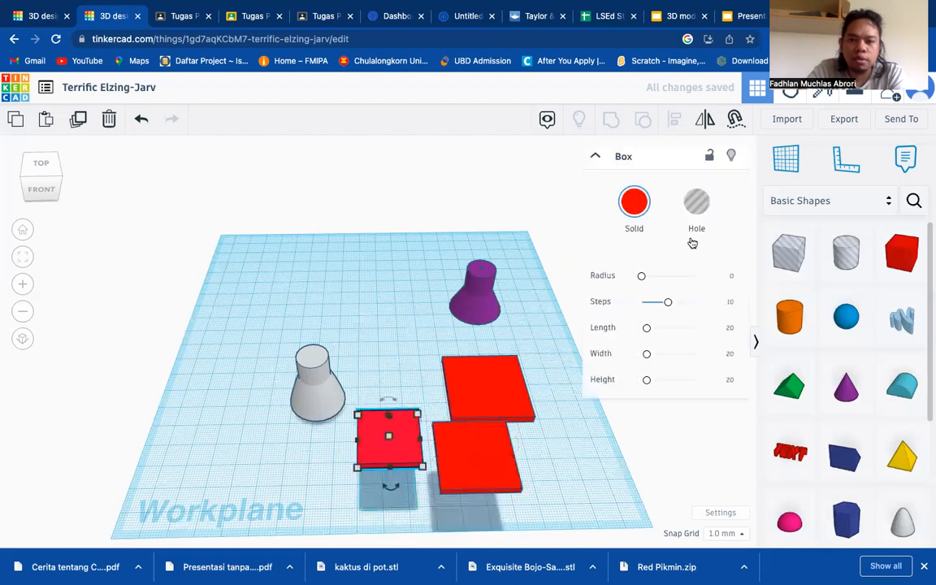
left_click(697, 201)
left_click_drag(399, 460, 489, 478)
- Increase the hole box's height to 6 mm and lower it by 1 mm so it passes through the red box
right_click_drag(548, 489, 545, 439)
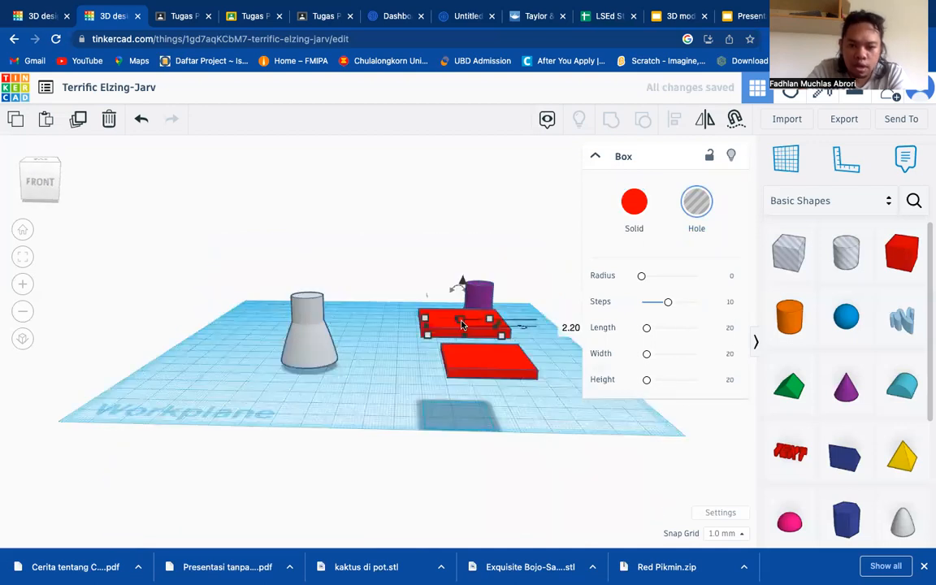
left_click_drag(462, 321, 462, 309)
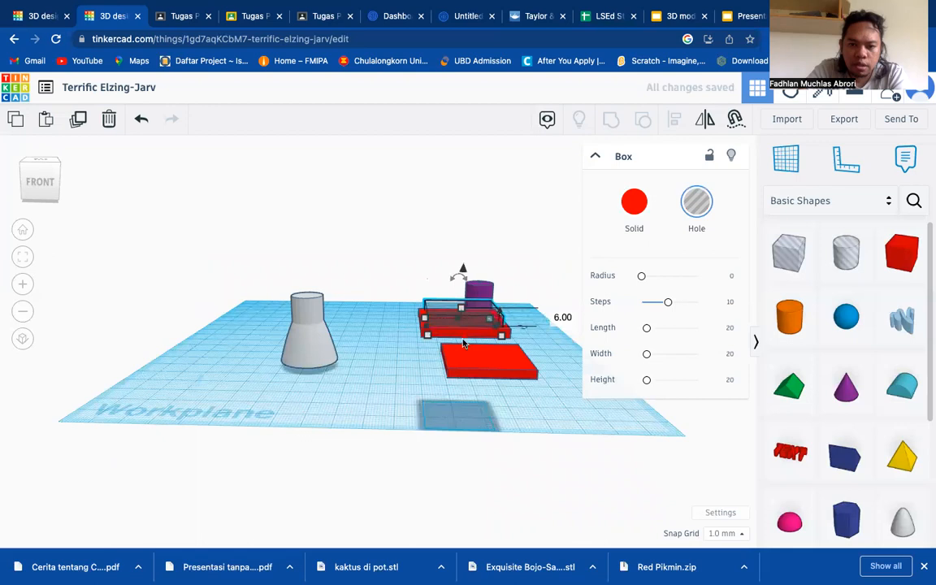
left_click_drag(463, 270, 463, 273)
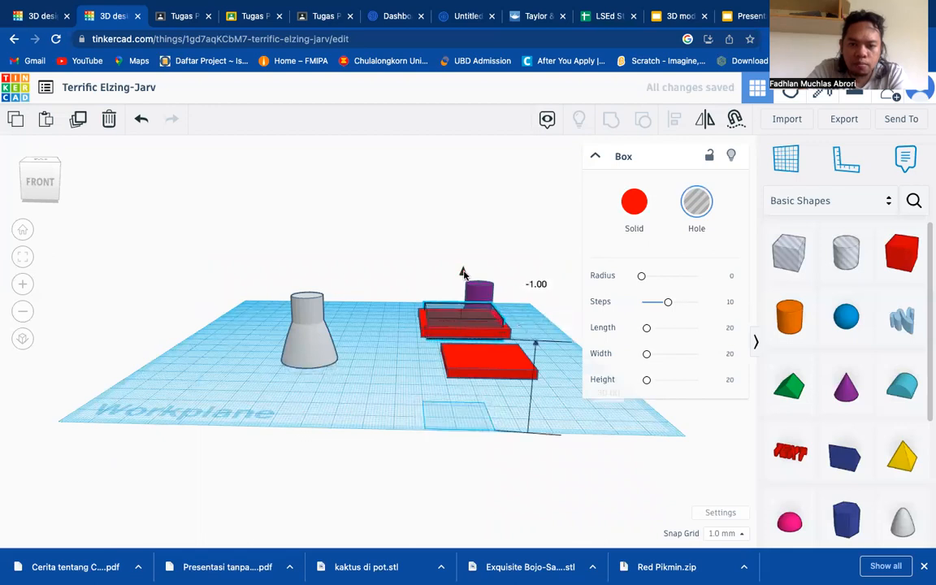
- Select the hole box with the surrounding red box and centre them horizontally on each other
left_click(443, 336, "shift")
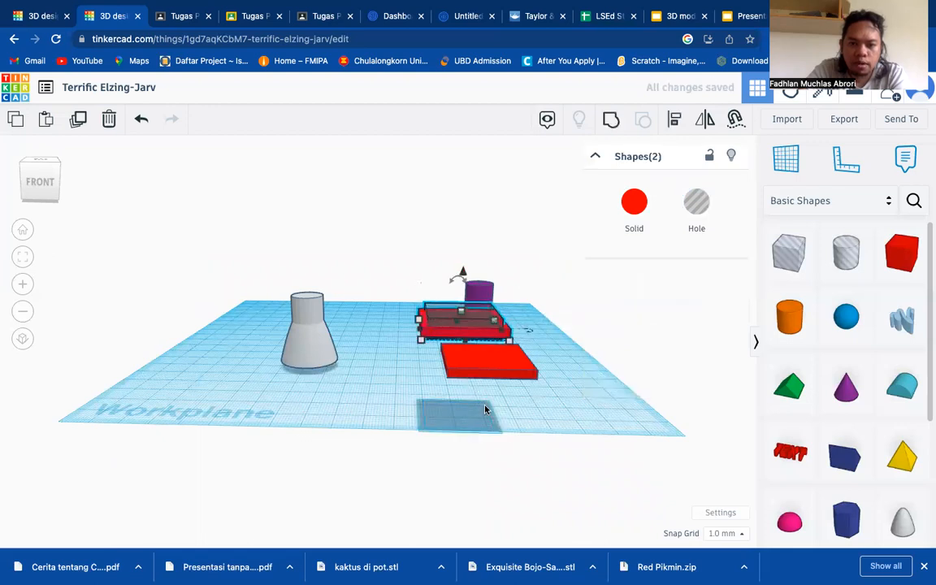
key("l")
right_click_drag(480, 379, 490, 493)
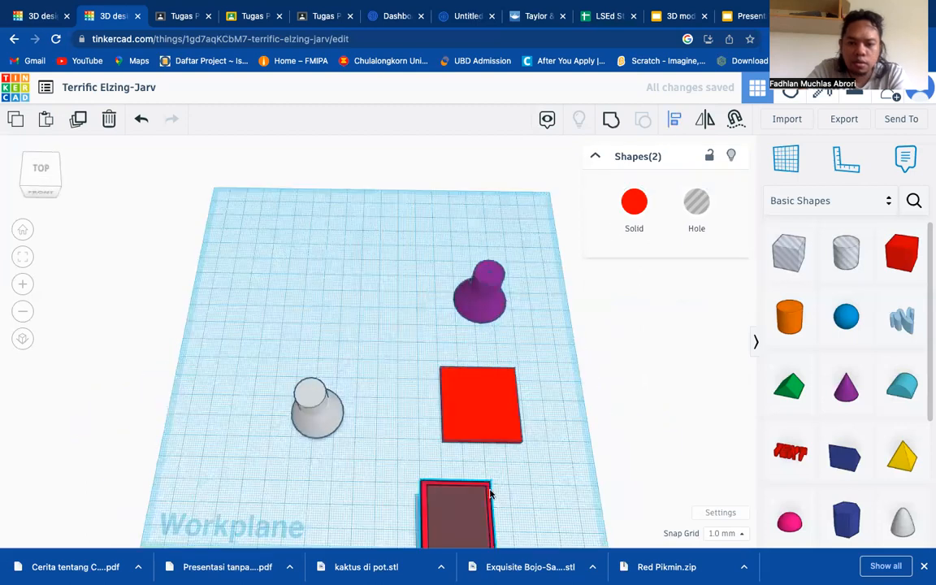
right_click_drag(543, 478, 435, 465)
right_click_drag(469, 496, 197, 442)
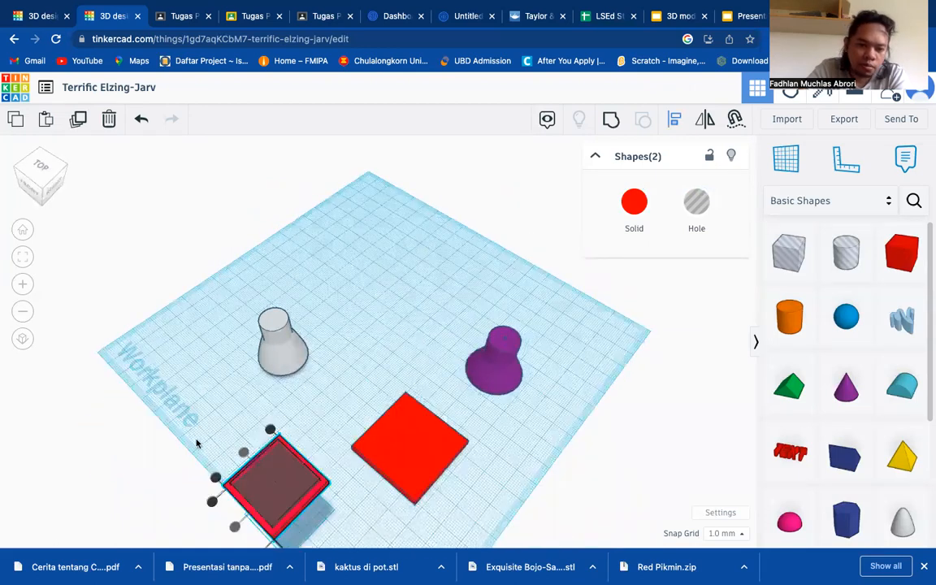
left_click(291, 501)
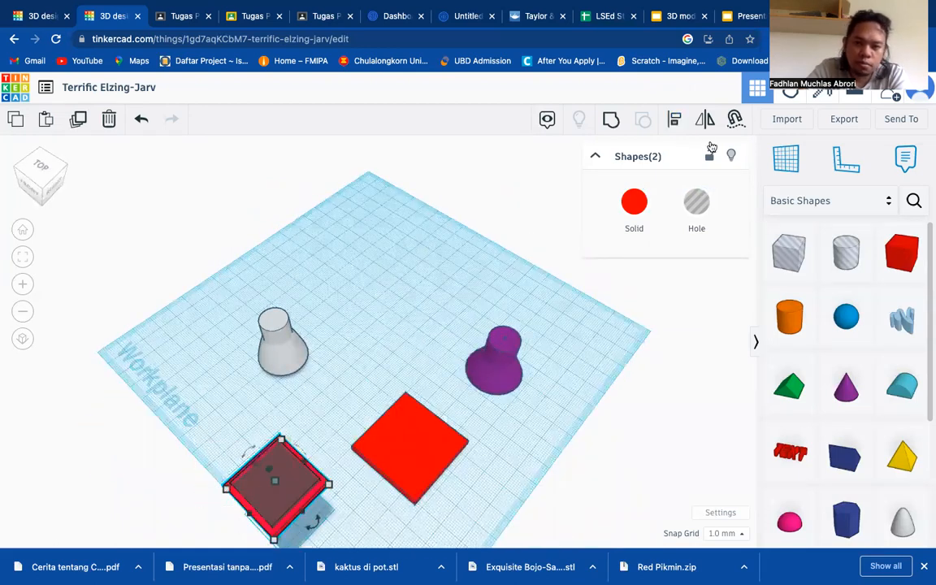
key("l")
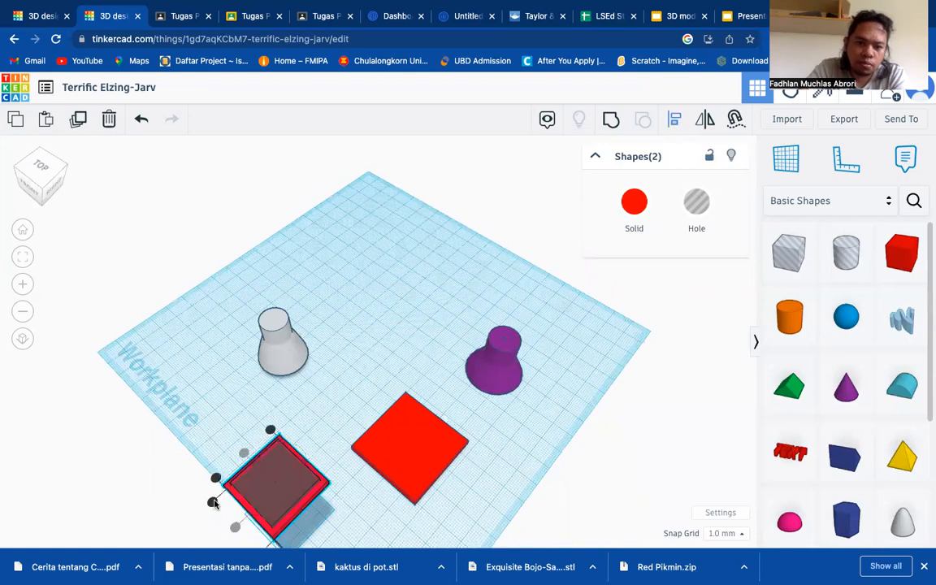
left_click(314, 501)
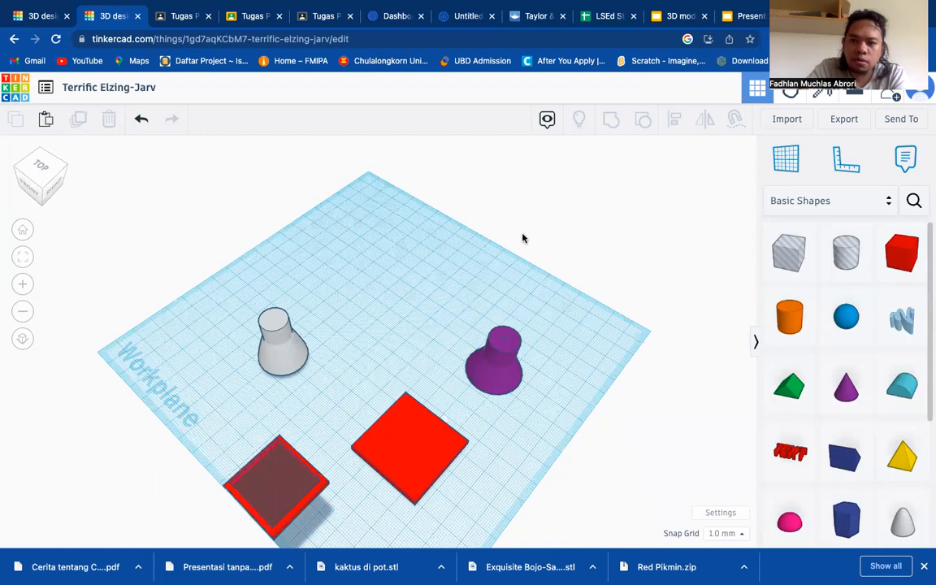
- Group the hole box with the red box to cut out an open square frame
left_click(276, 479)
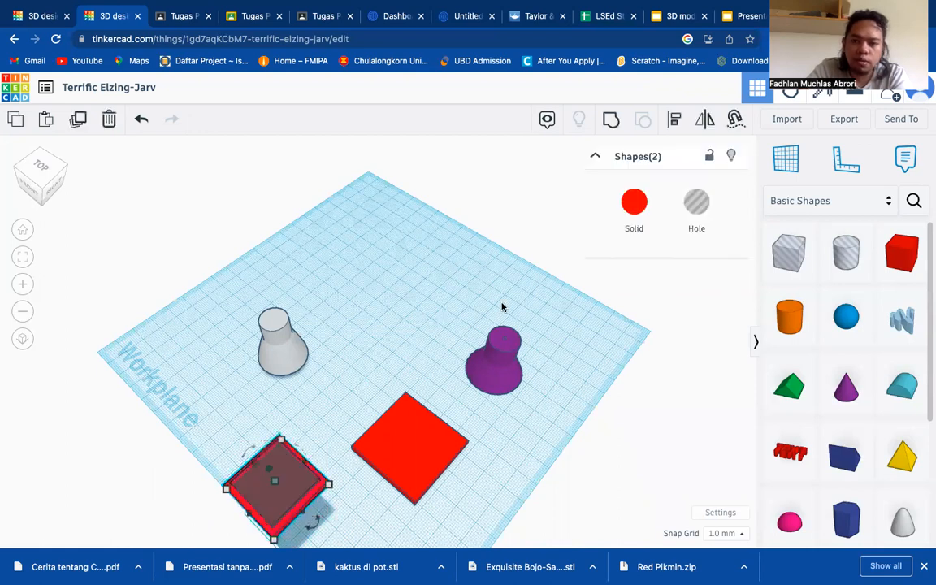
left_click(611, 119)
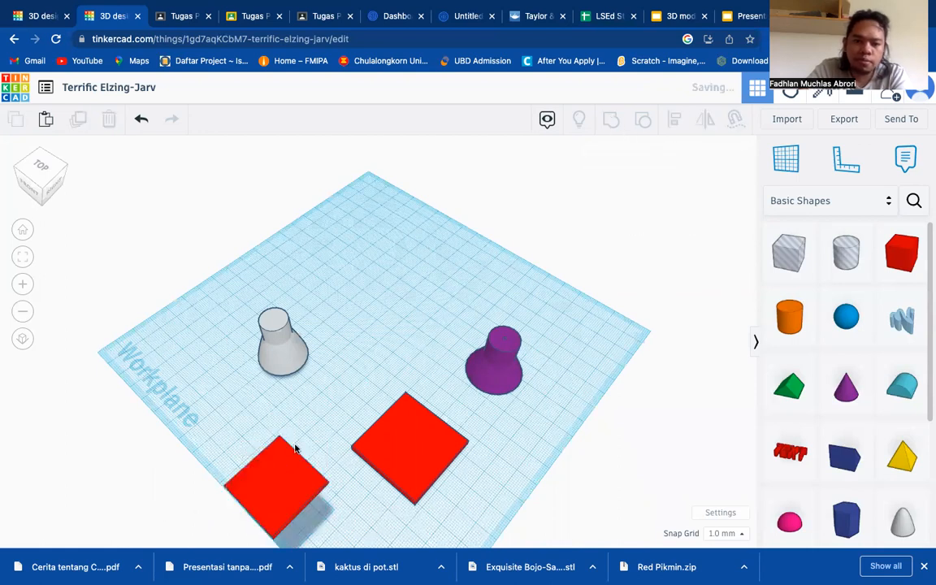
left_click(350, 496)
- Enlarge the grey flask shape proportionally to 28 mm wide and cruise it onto the red base
right_click_drag(380, 501, 293, 394)
left_click(294, 394)
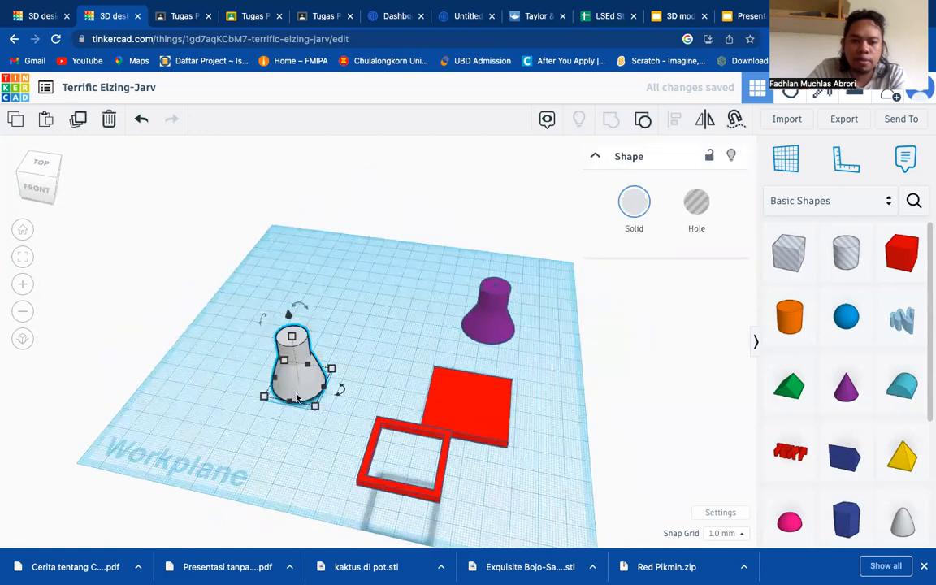
mouse_move(314, 409)
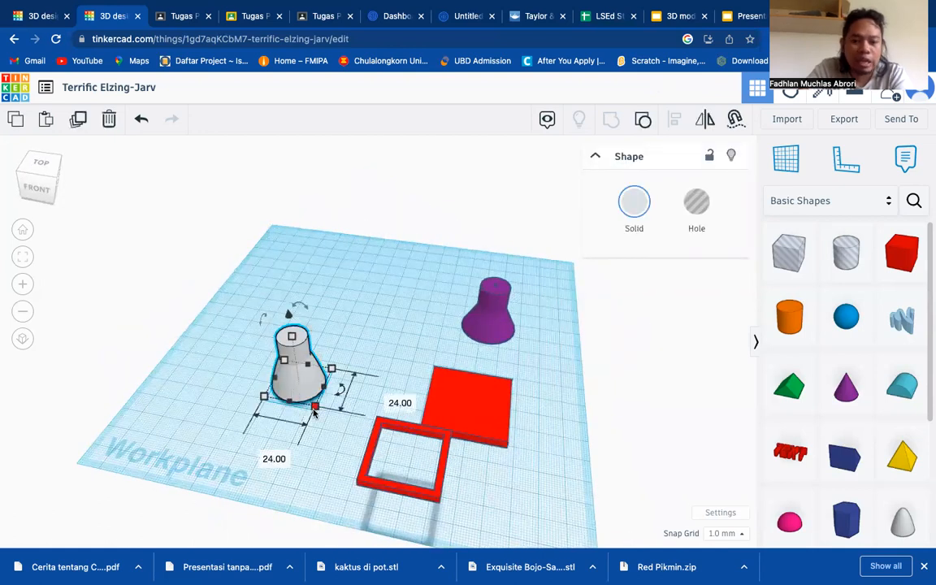
left_click_drag(317, 417, 323, 421)
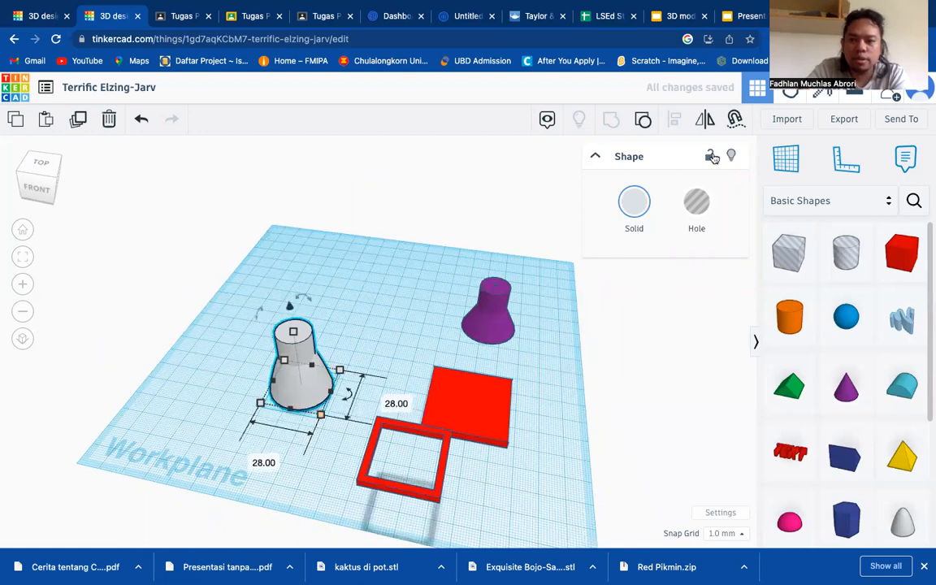
left_click(734, 120)
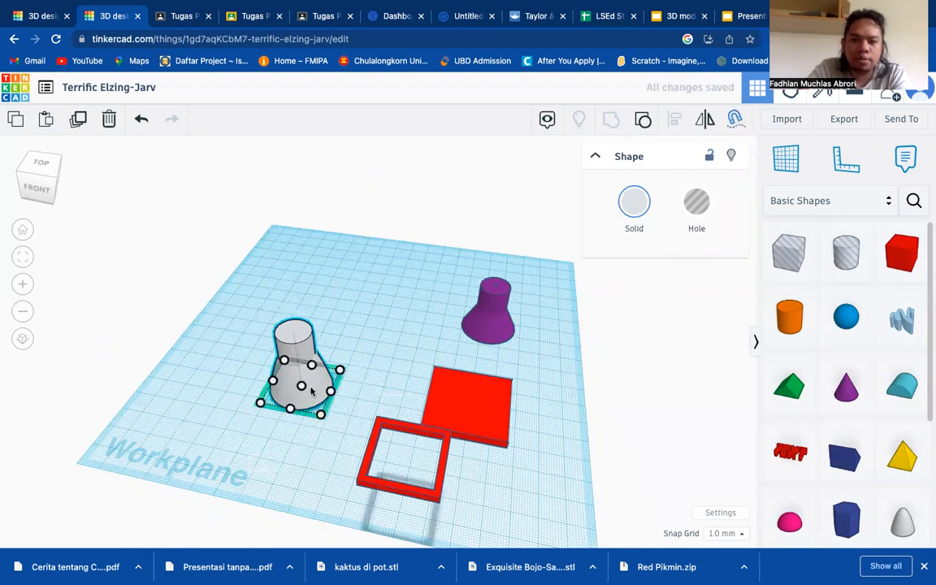
left_click_drag(302, 389, 470, 401)
- Move the red square frame onto the top of the grey flask shape
left_click(425, 500)
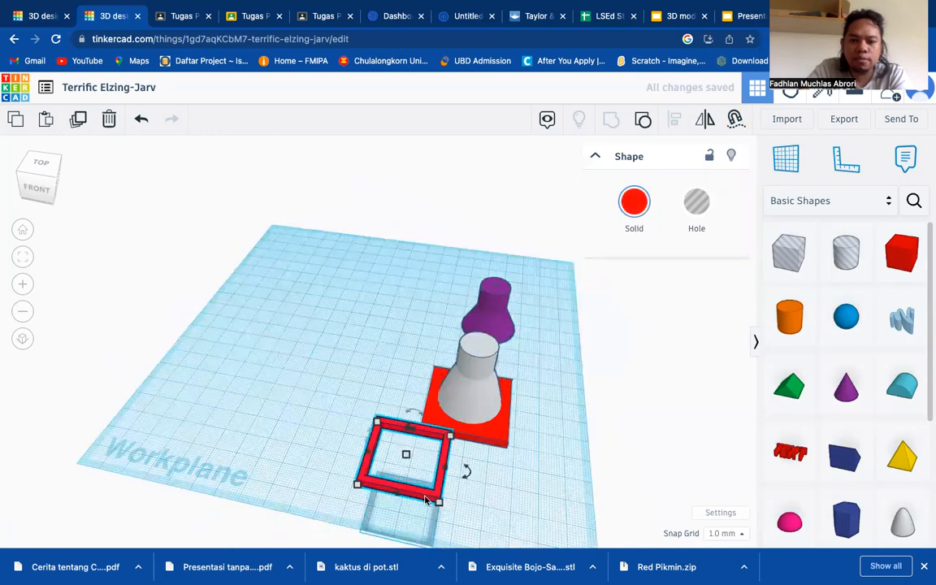
left_click_drag(437, 504, 482, 318)
right_click_drag(575, 427, 436, 435)
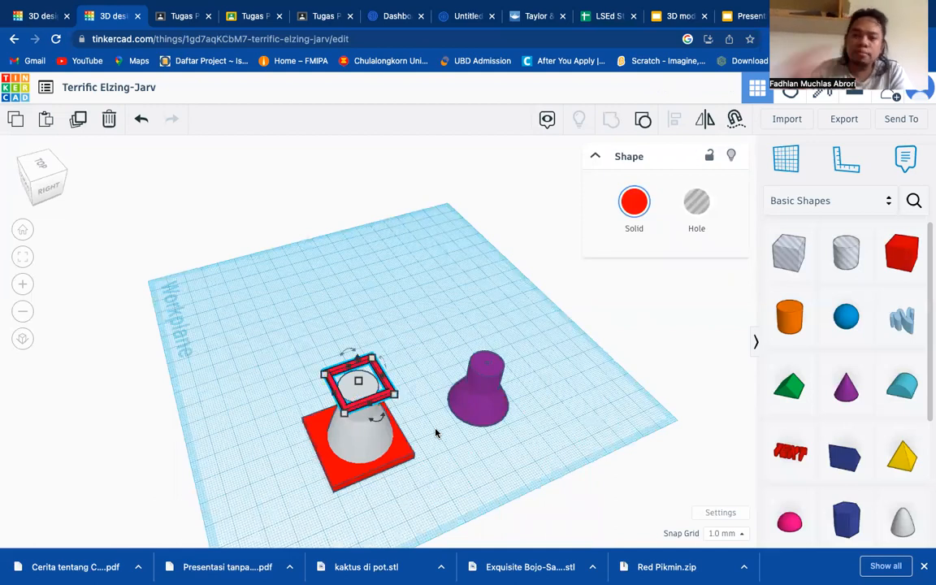
- Delete the purple flask shape from the workplane
left_click(478, 421)
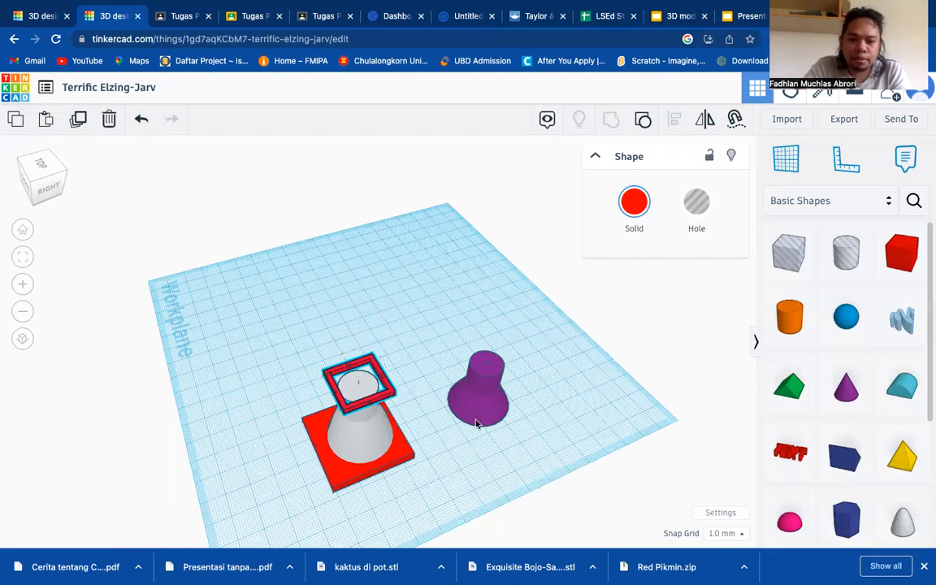
key("Delete")
right_click_drag(407, 430, 321, 391)
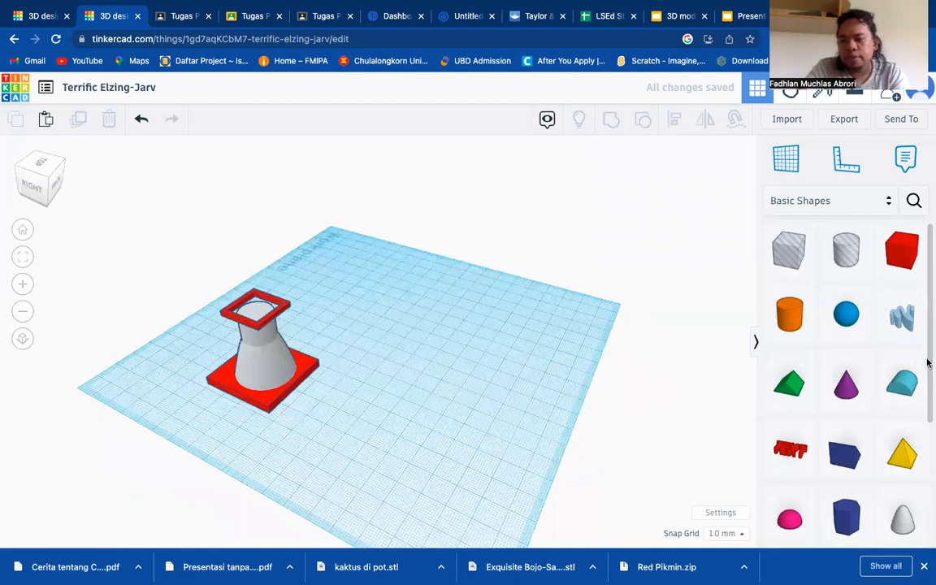
scroll(928, 359, "down", 3)
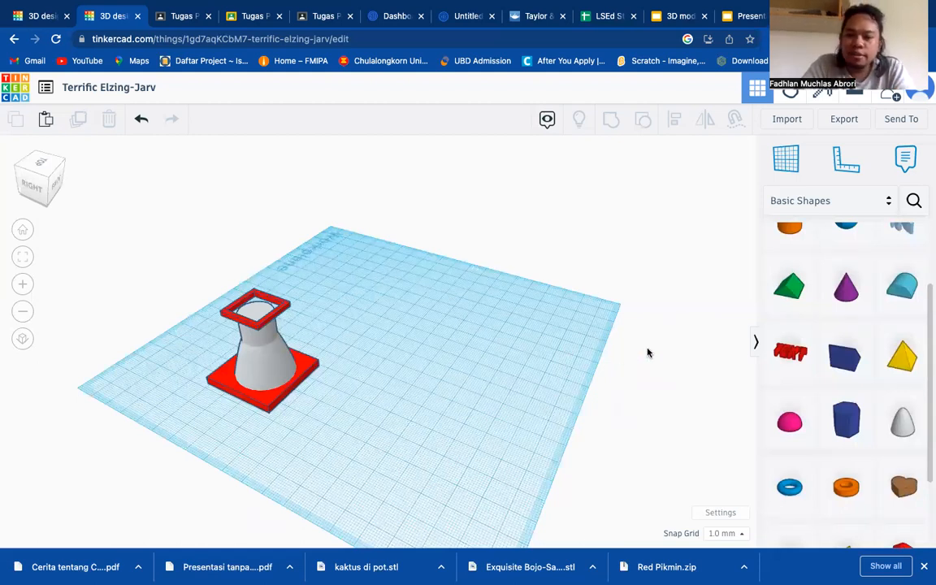
scroll(684, 355, "up", 1)
scroll(669, 353, "down", 1)
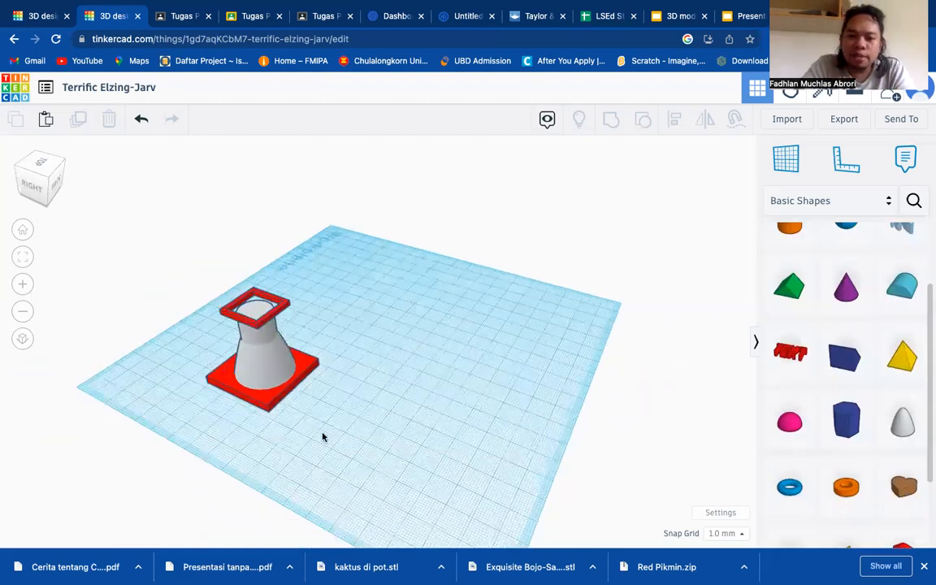
- Copy the red base, place the copy about 54 mm beside the flask model, and paste one more copy
left_click(262, 404)
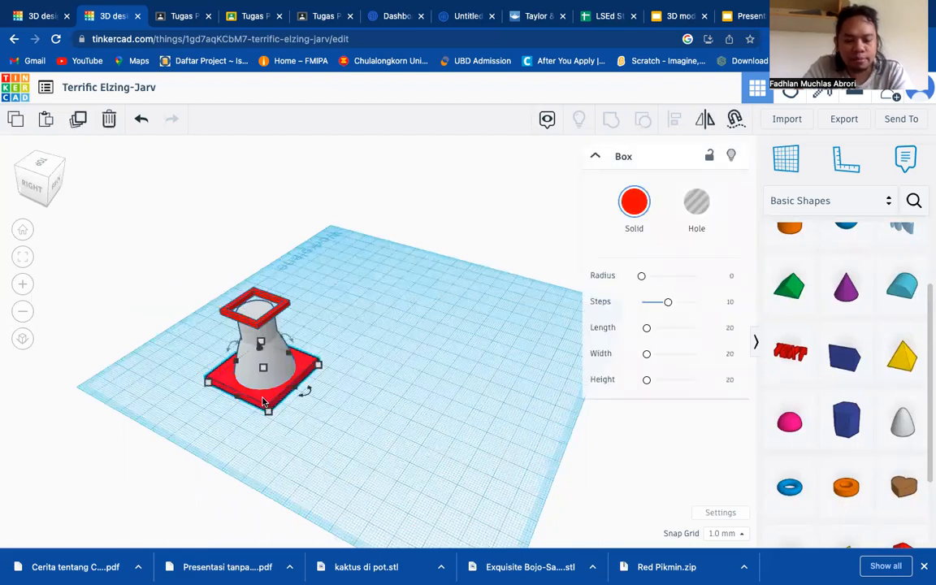
key("super+v")
left_click_drag(293, 401, 412, 445)
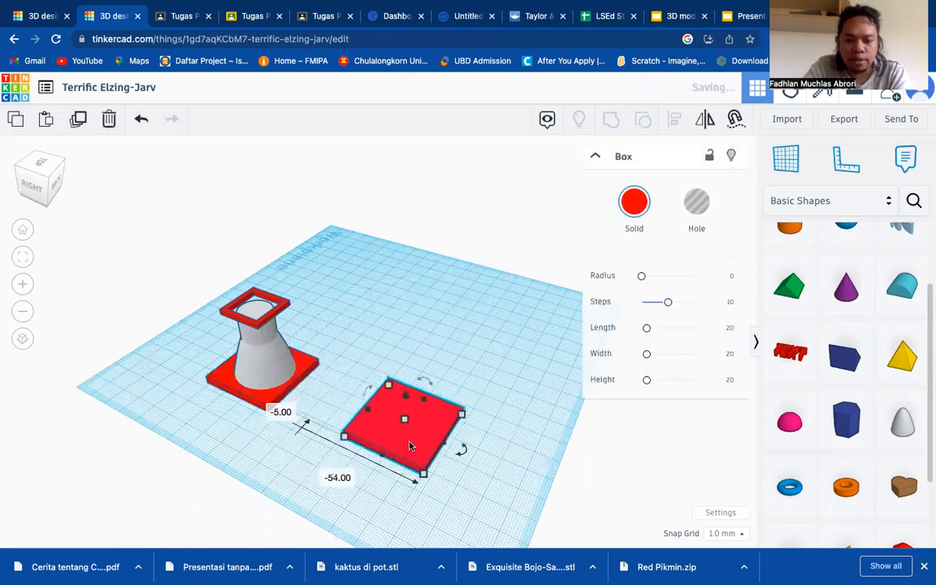
key("super+v")
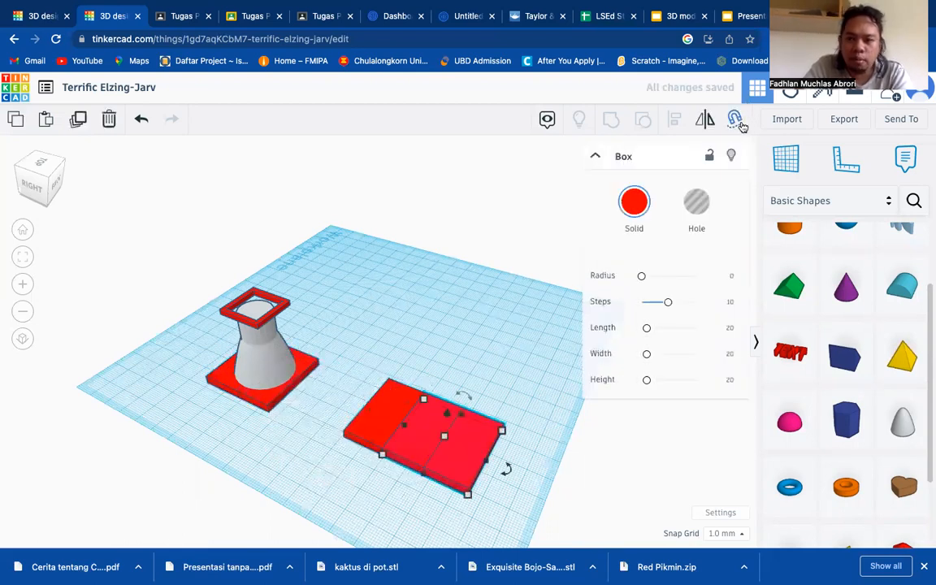
- Cruise the pasted red box copy onto the other red base copy to stack the two squares
left_click_drag(443, 441, 405, 419)
right_click_drag(482, 471, 553, 429)
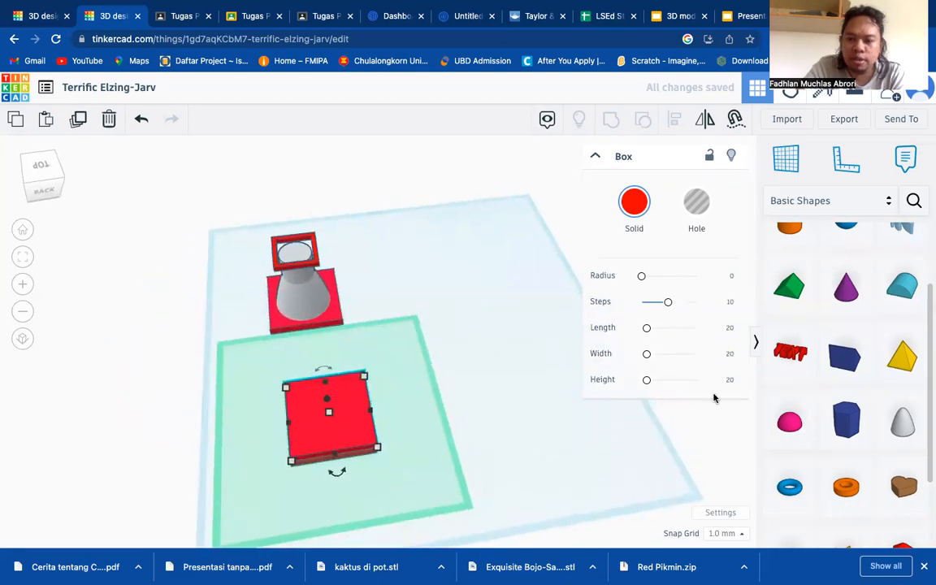
scroll(795, 475, "down", 3)
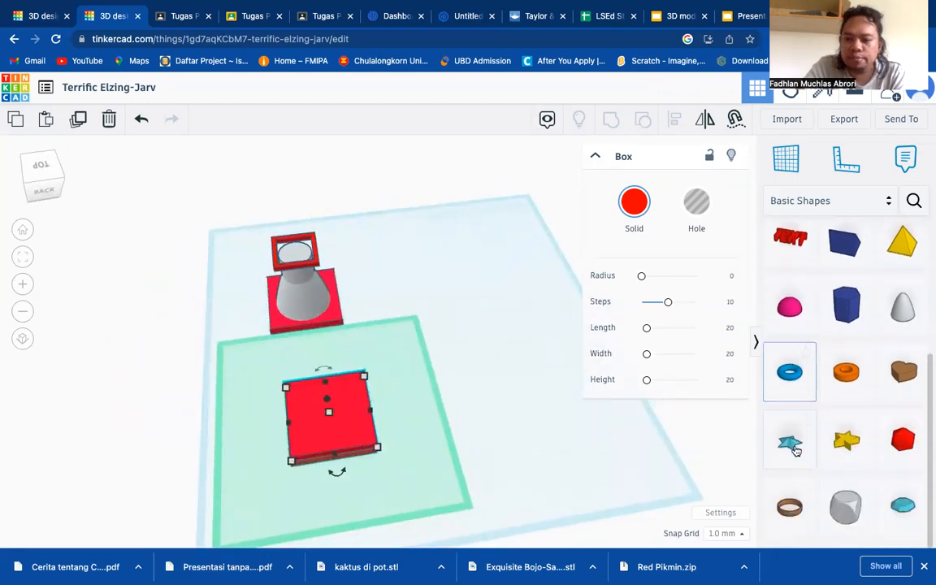
left_click(669, 460)
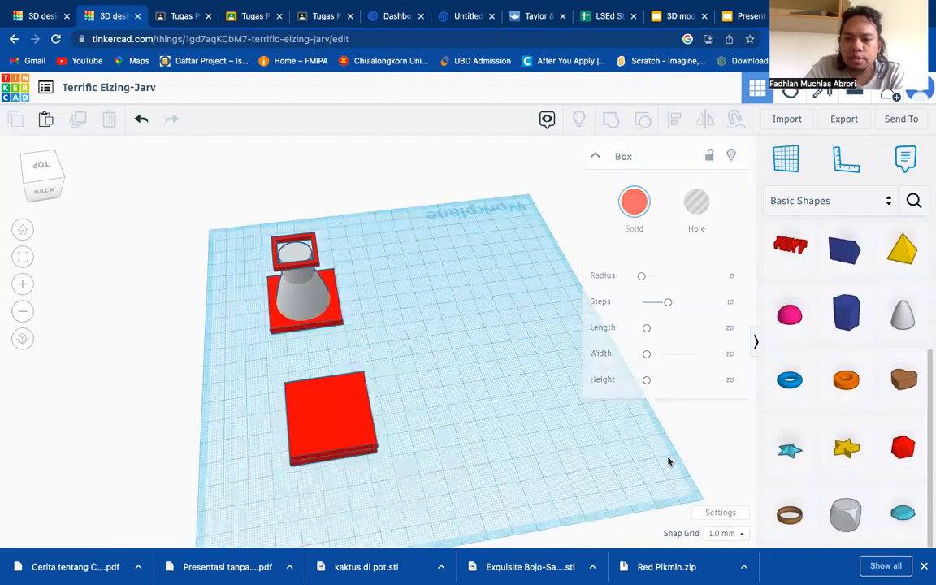
- Place a brown Ring shape on the empty workplane beside the red bases and reduce its height
left_click(533, 420)
right_click(554, 352)
left_click(549, 349)
right_click_drag(531, 313, 551, 439)
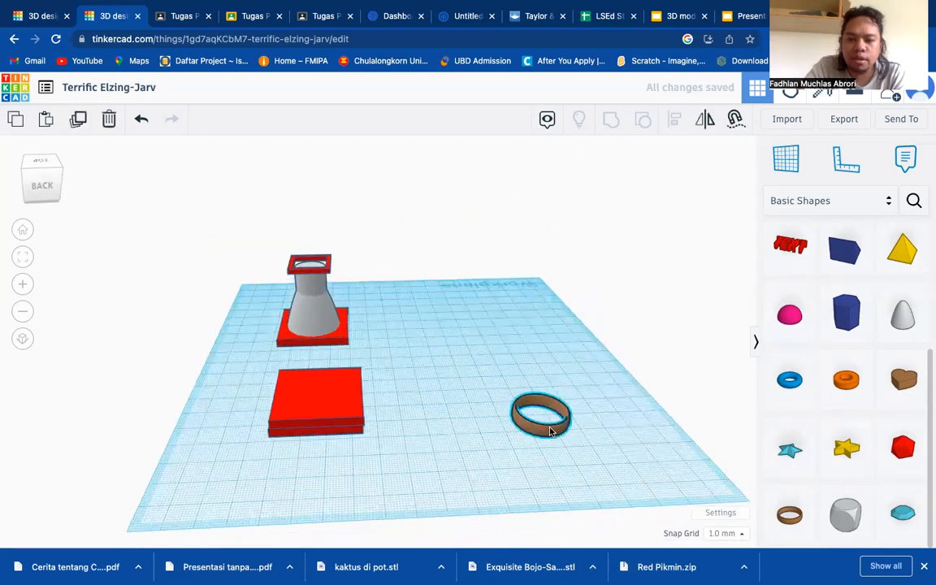
left_click(553, 431)
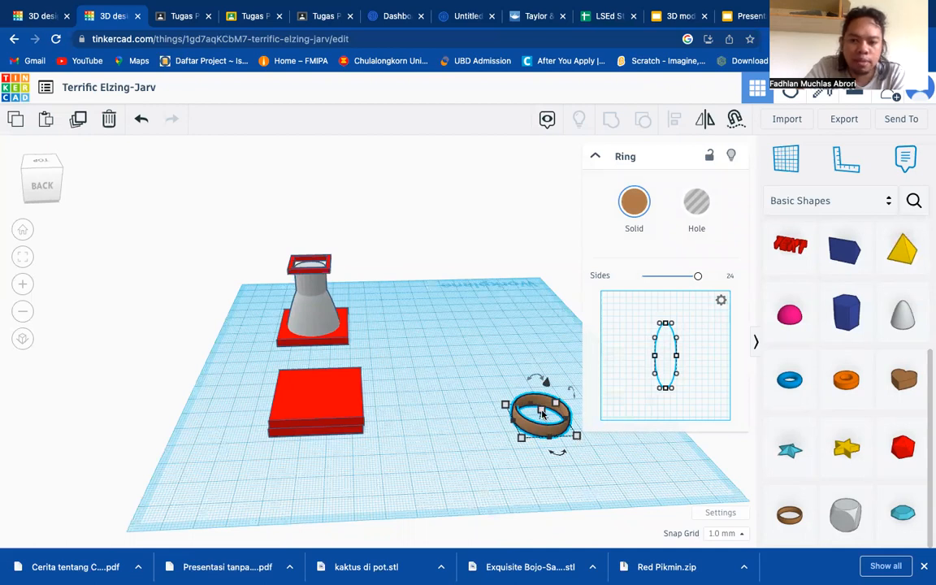
left_click_drag(541, 417, 542, 421)
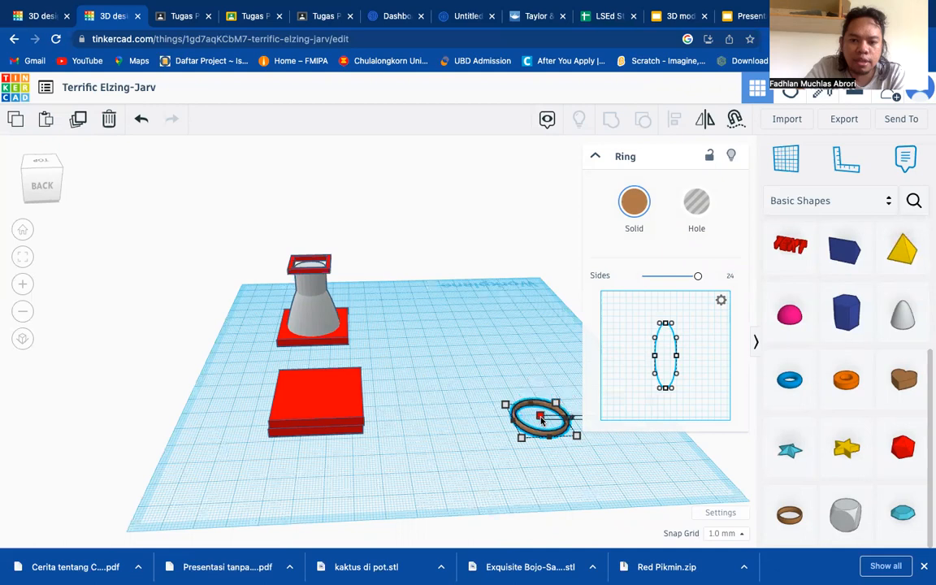
right_click_drag(583, 469, 550, 460)
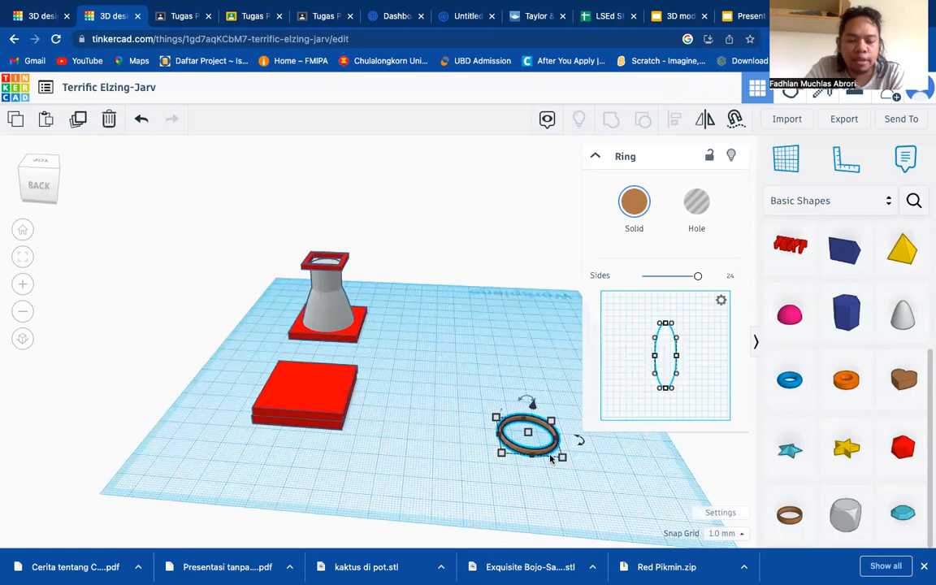
- Duplicate the flattened ring and raise the copy so it sits on top of the original ring
left_click(79, 121)
right_click_drag(564, 483, 556, 463)
key("Right")
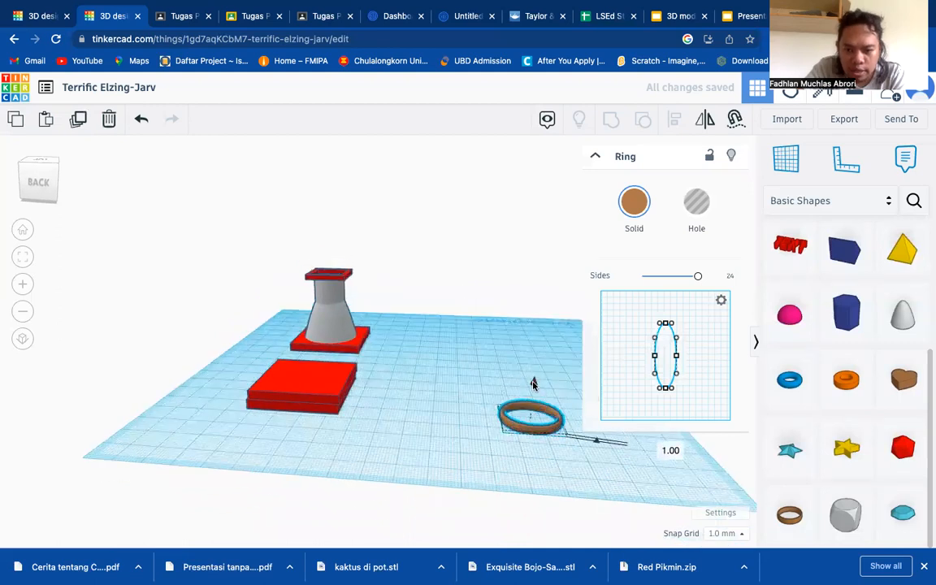
key("Right")
key("Left")
right_click_drag(560, 491, 544, 464)
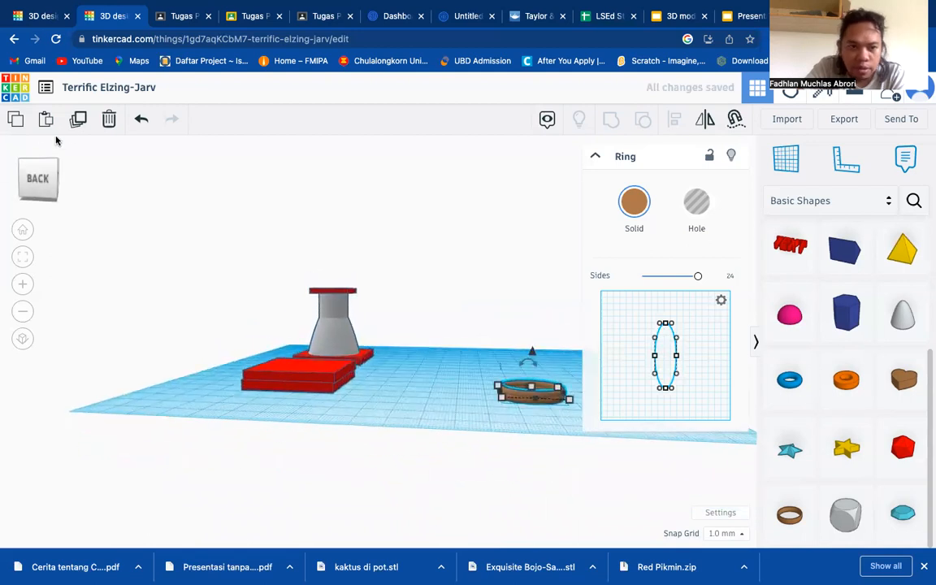
- Repeat the raised ring duplication several times to build a straight stack of equal rings
left_click(77, 123)
left_click(76, 125)
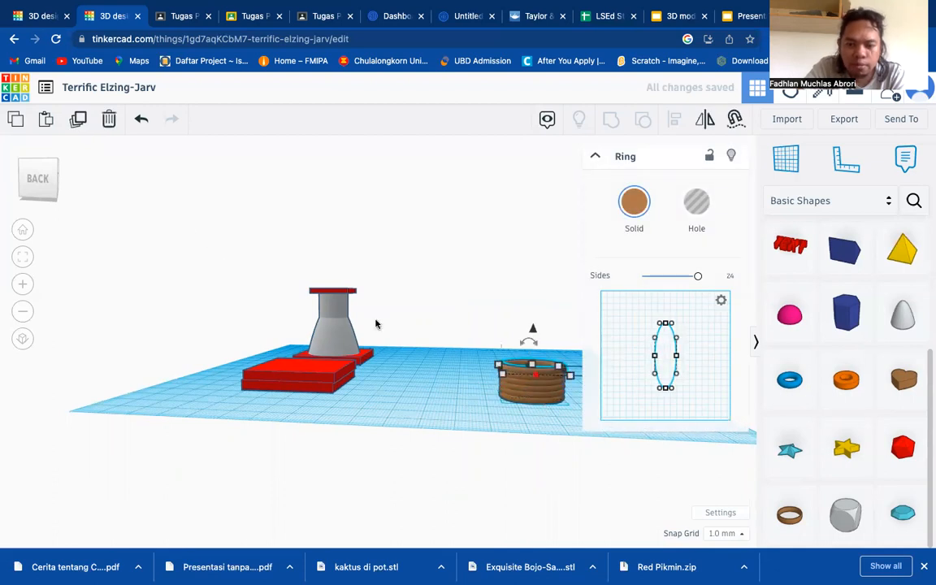
left_click(78, 119)
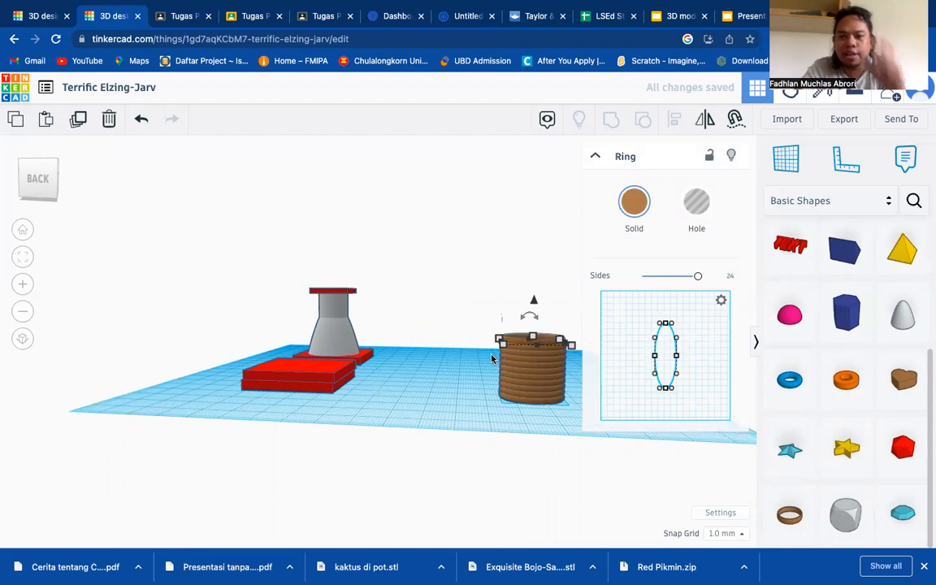
left_click(81, 127)
right_click_drag(447, 387, 455, 447)
- Narrow the top ring to 20.90 mm and repeat the duplication so the upper rings taper inward
mouse_move(567, 427)
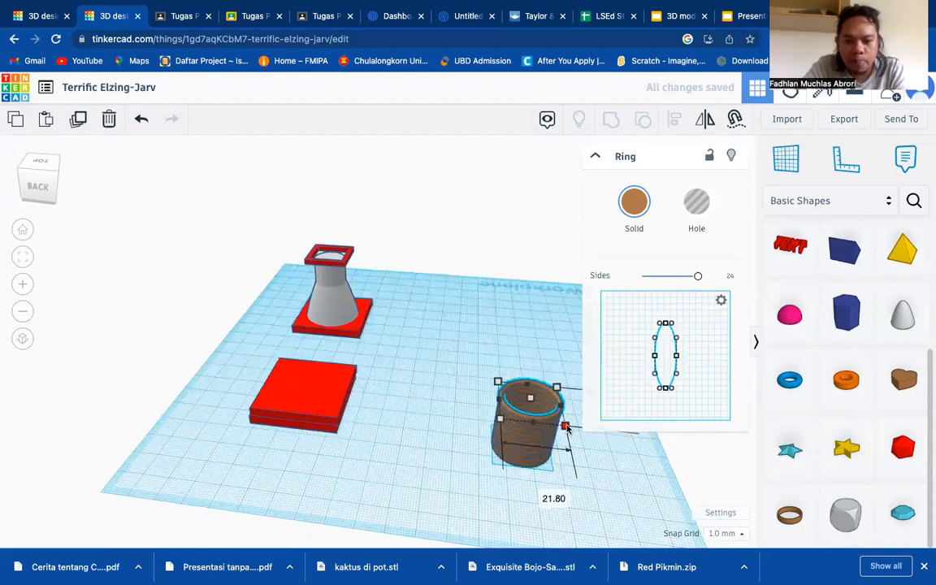
left_click_drag(567, 428, 565, 426)
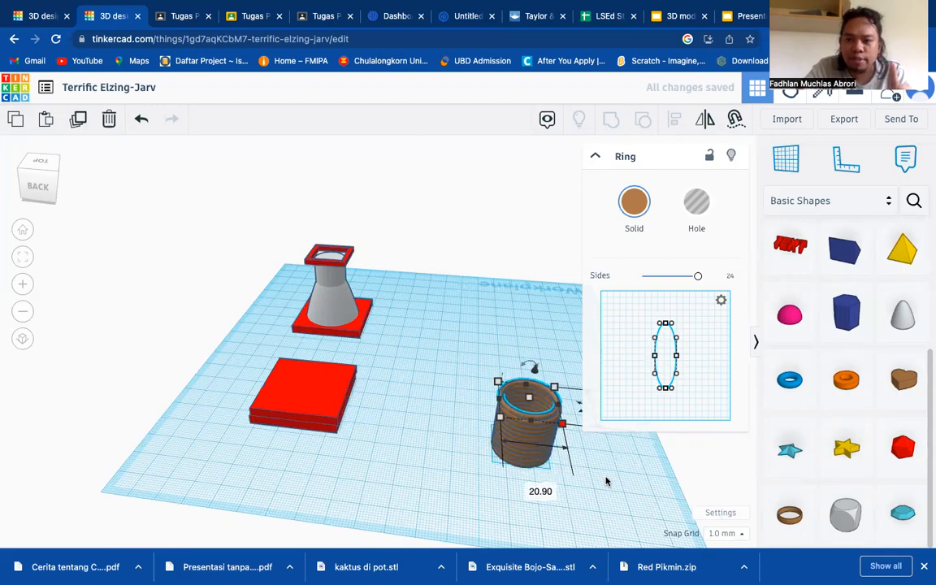
left_click(76, 123)
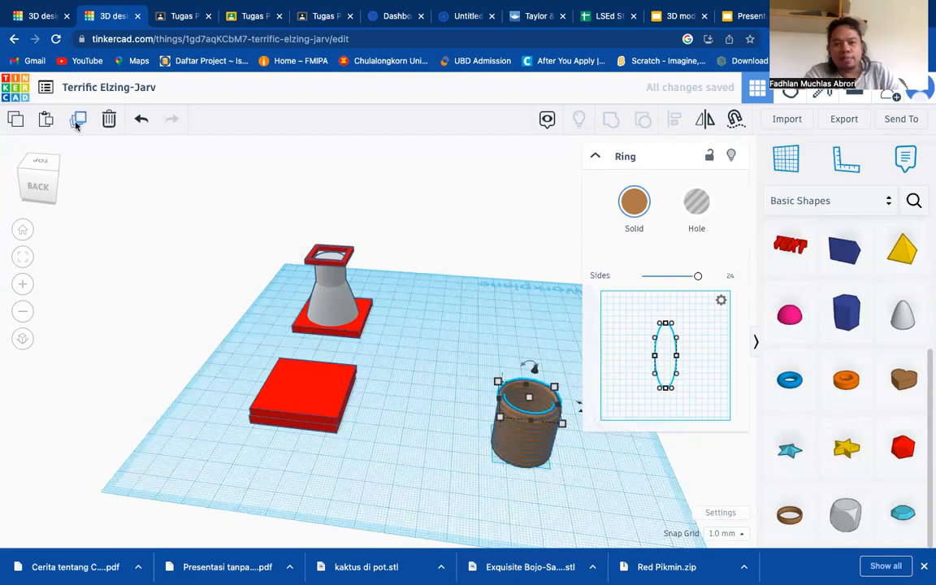
left_click(76, 125)
left_click(76, 125)
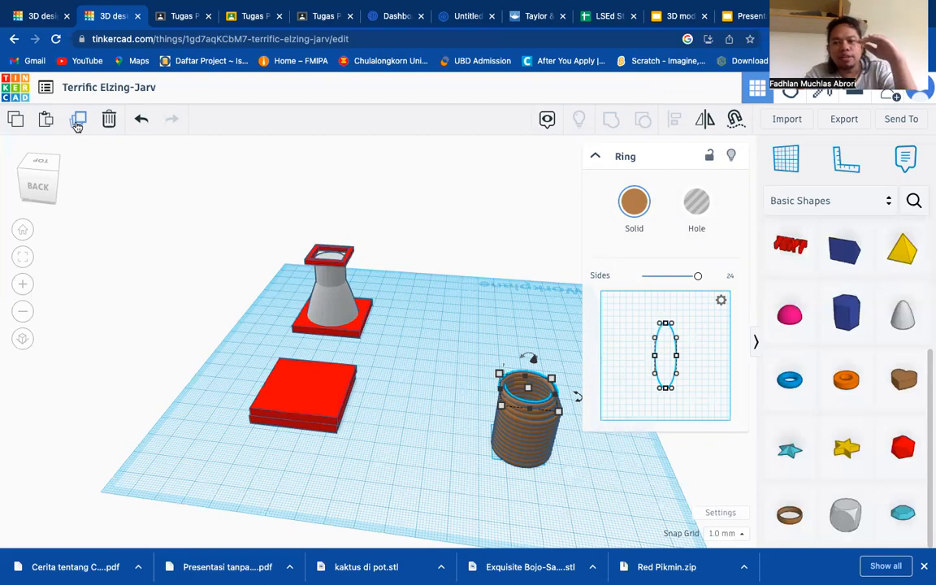
left_click(79, 124)
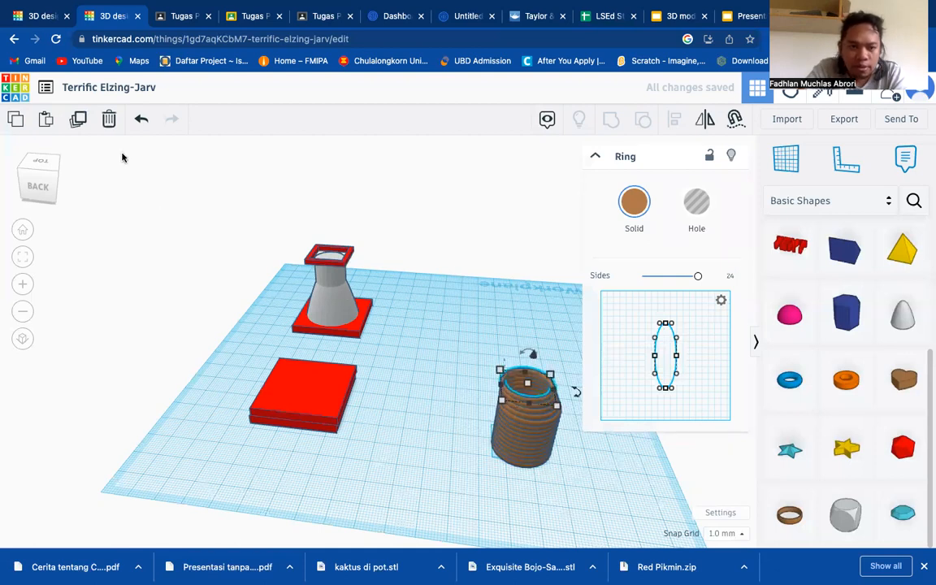
left_click(592, 479)
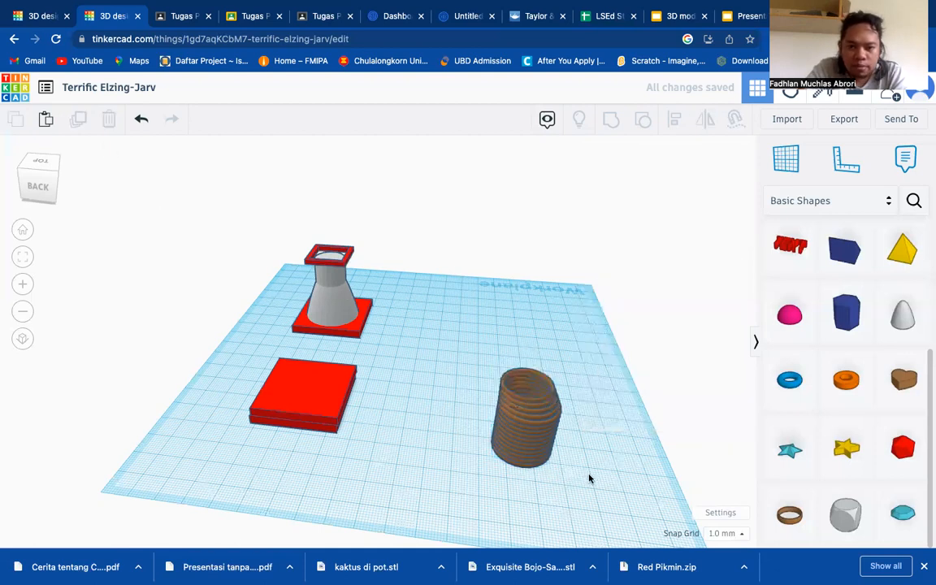
- Duplicate the narrow top ring, raise the copy, and repeat it to extend the neck with equal-sized rings
left_click(522, 405)
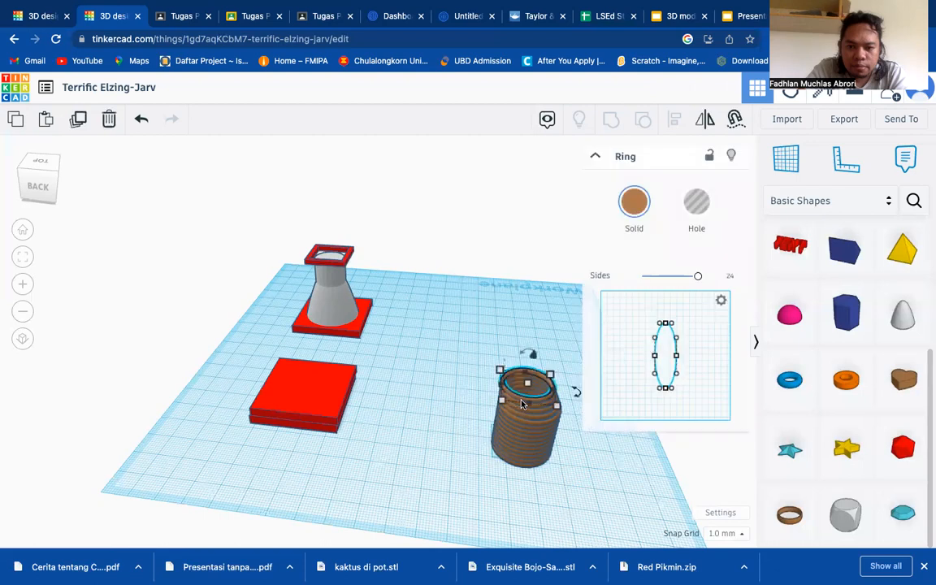
left_click(78, 122)
left_click_drag(536, 363, 534, 349)
right_click_drag(524, 487, 523, 467)
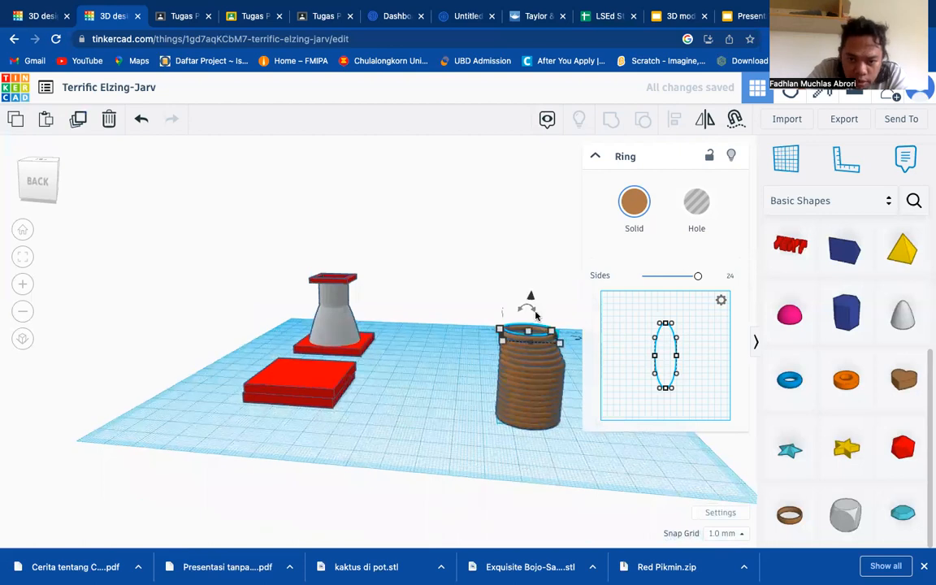
left_click_drag(530, 302, 530, 299)
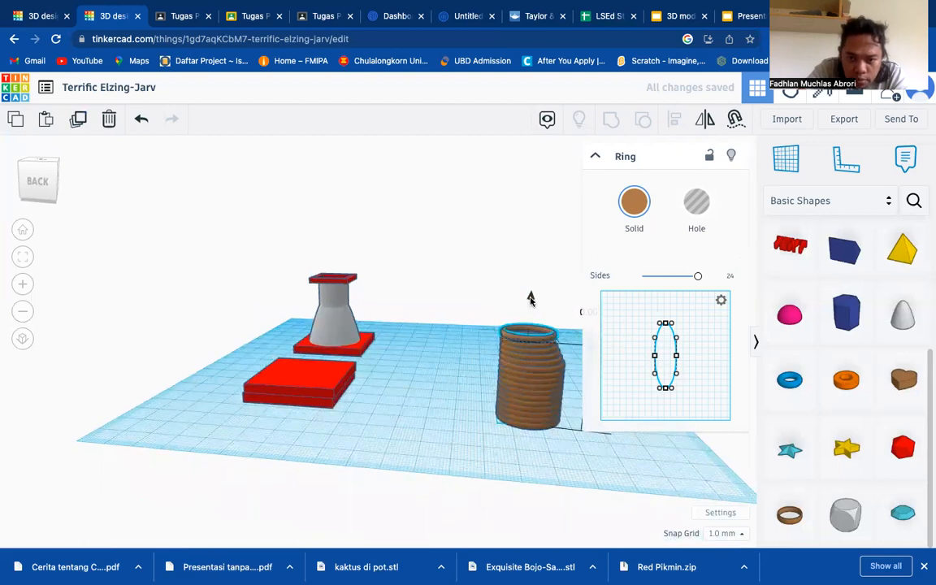
left_click(80, 130)
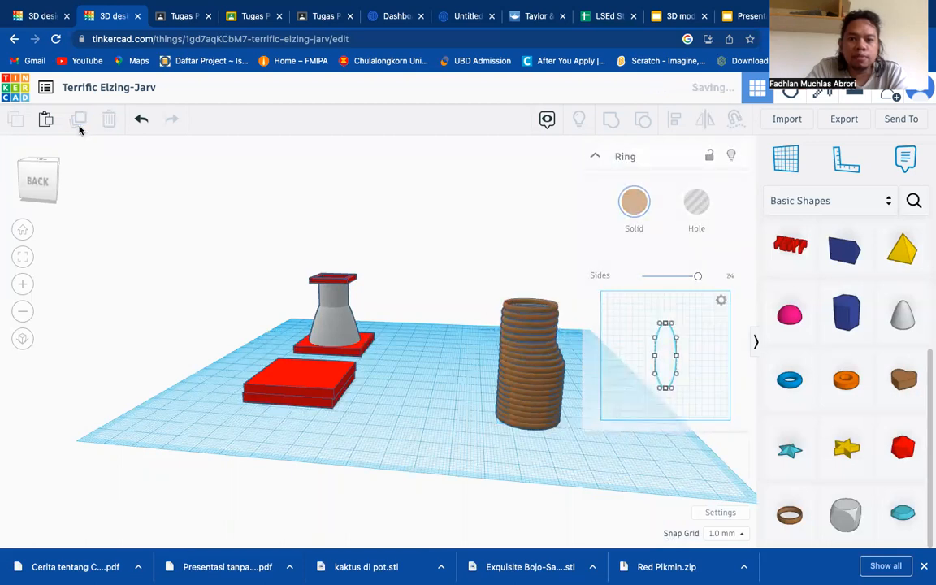
left_click(79, 126)
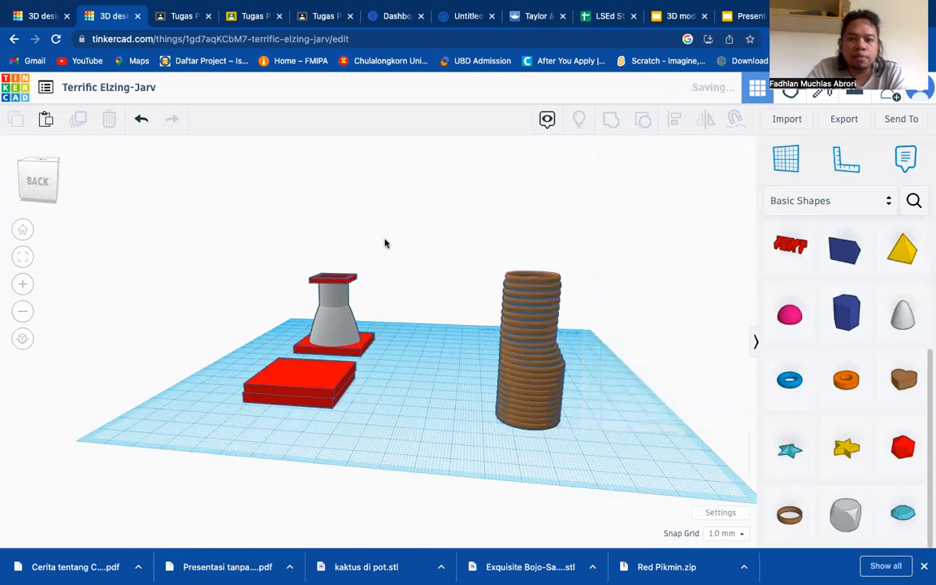
- Select all the brown rings and align them on a common centre
left_click_drag(548, 369, 567, 435)
right_click_drag(608, 359, 557, 372)
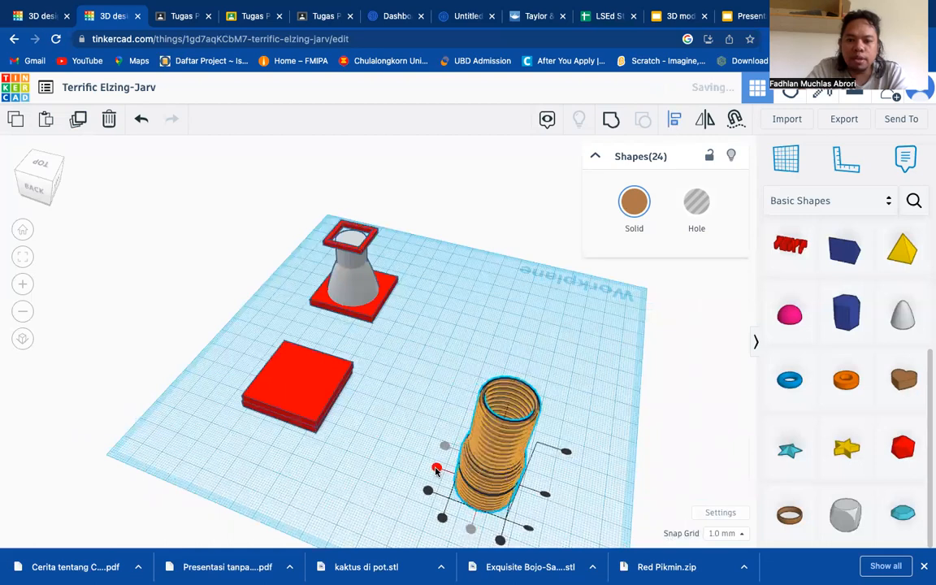
left_click(594, 502)
right_click_drag(594, 502, 603, 445)
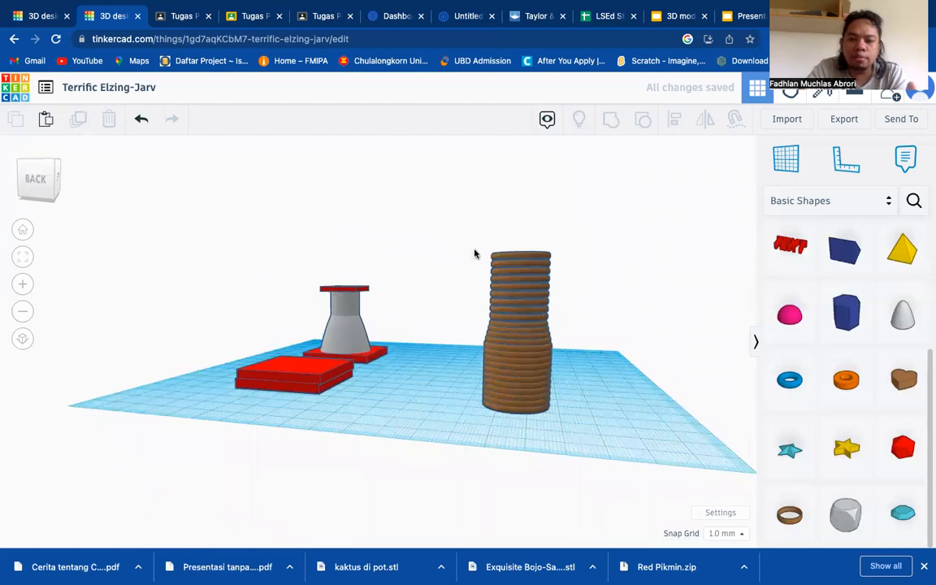
- Group all the brown rings of the stack into one shape
left_click_drag(477, 249, 562, 411)
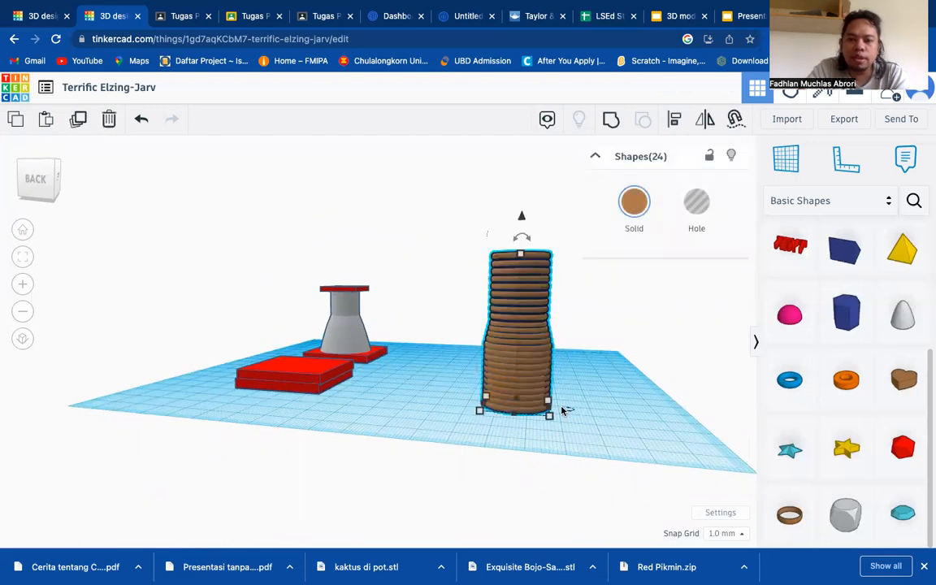
left_click(610, 122)
left_click(594, 402)
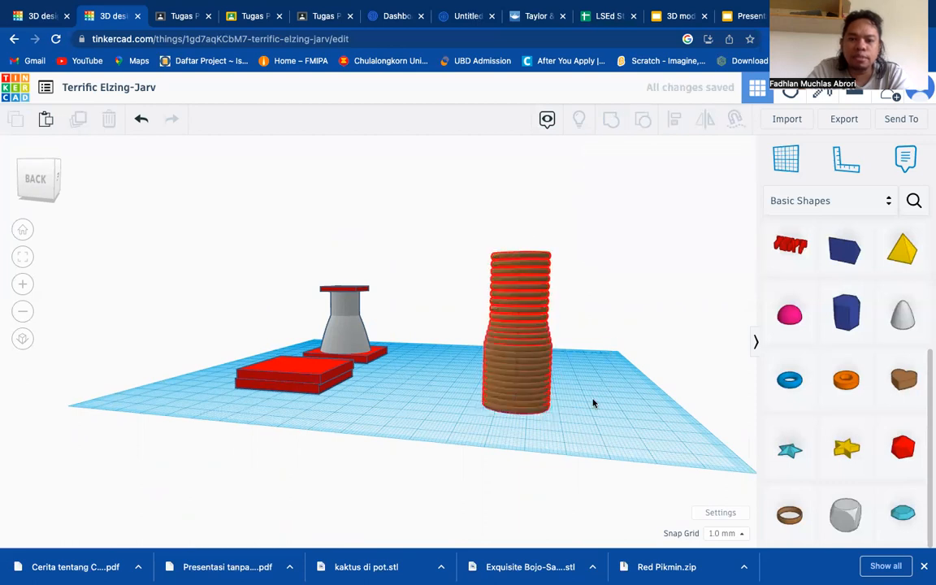
left_click(535, 382)
right_click_drag(600, 402, 593, 446)
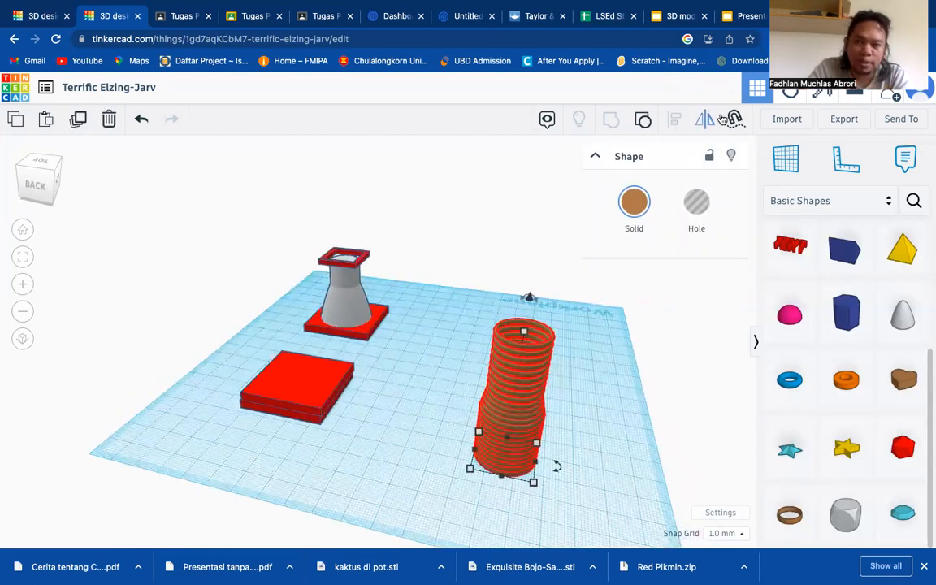
- Cruise the grouped ring stack onto the double red base and enlarge it proportionally to 29.41 mm wide
left_click_drag(506, 462, 316, 405)
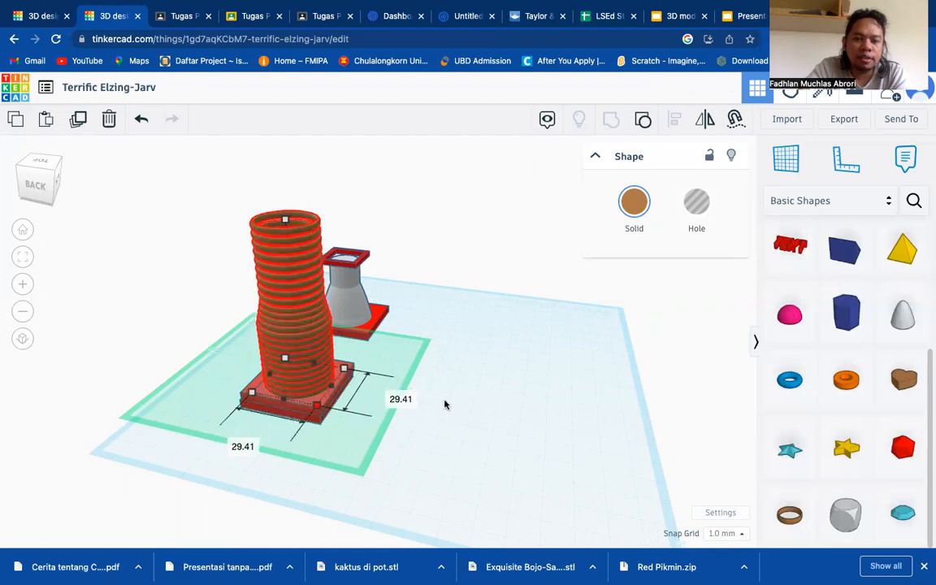
left_click(500, 407)
right_click_drag(462, 424, 321, 416)
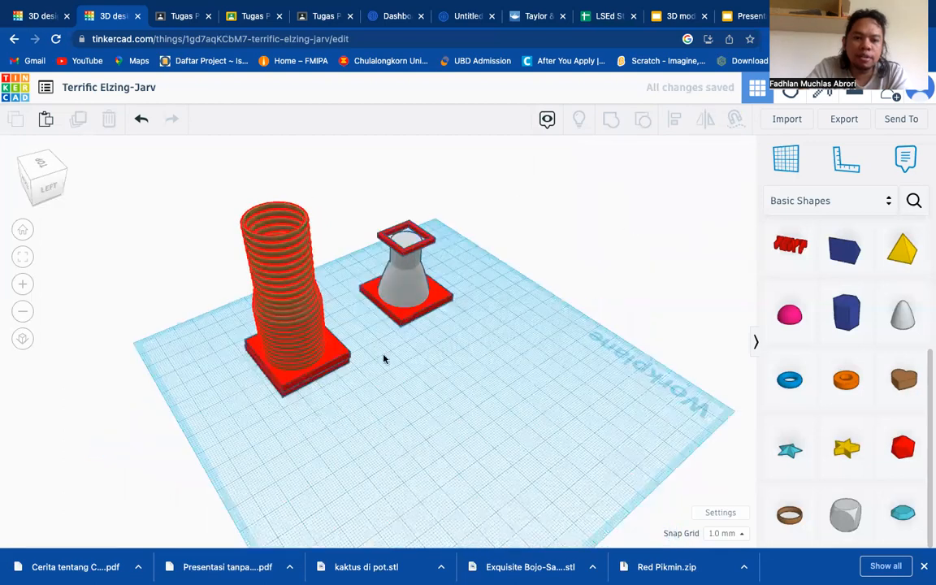
- Copy the flask model's open red frame, enlarge the copy, and place it on top of the brown ring stack
left_click(469, 286)
left_click(479, 271)
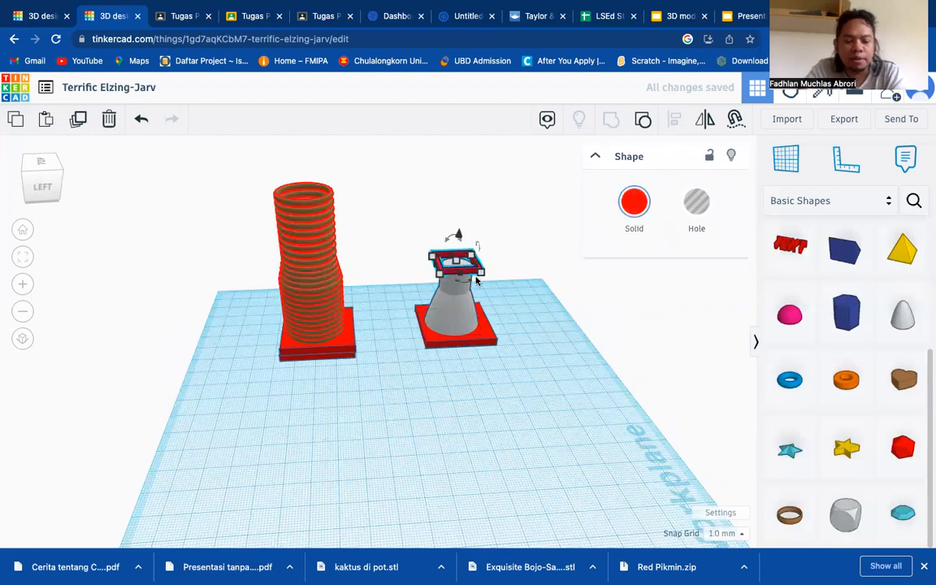
left_click(478, 277)
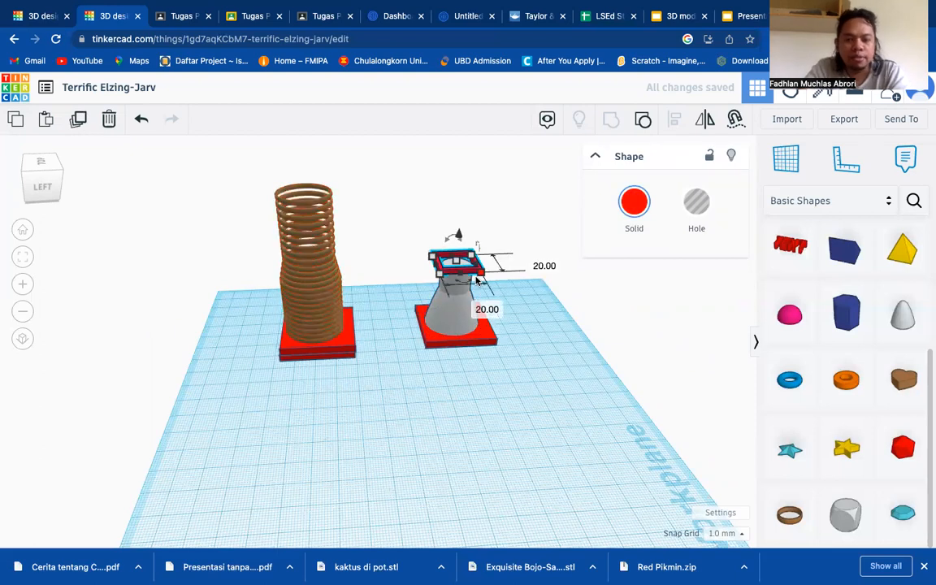
left_click_drag(479, 279, 396, 319)
left_click_drag(456, 328, 328, 298)
left_click_drag(309, 257, 294, 164)
- Select the ring stack, its two red bases and the top frame, and centre-align them in both horizontal directions
left_click_drag(219, 168, 372, 391)
key("l")
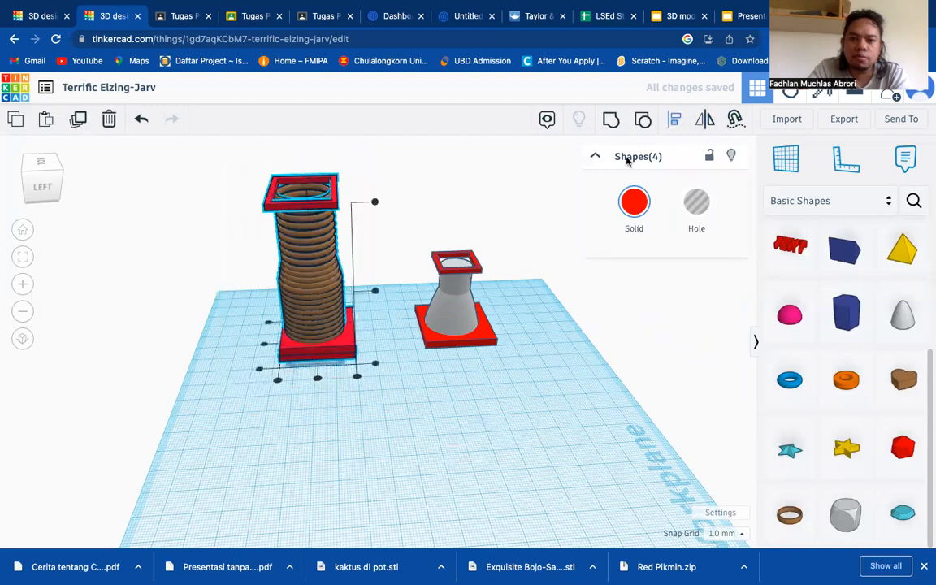
left_click(317, 378)
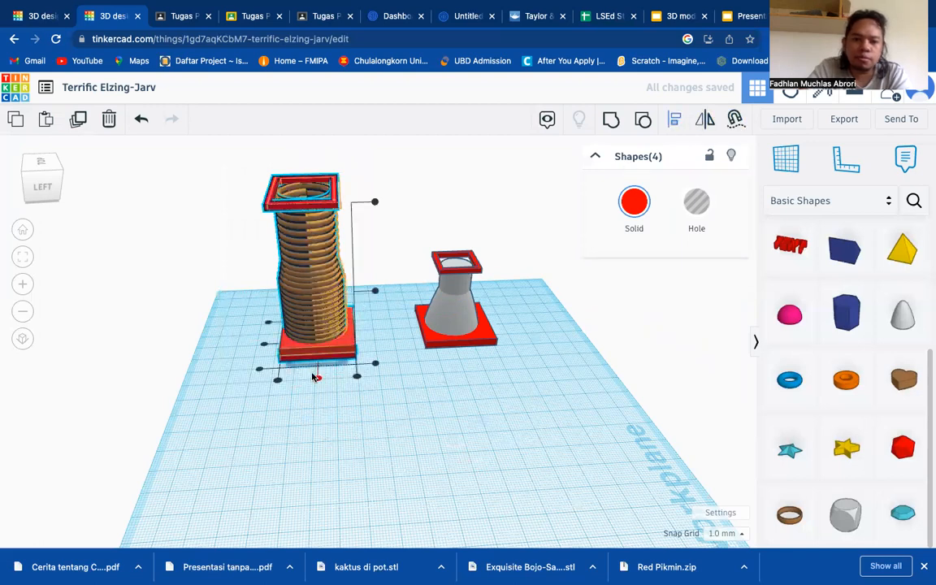
left_click(265, 344)
mouse_move(349, 432)
right_mouse_down()
mouse_move(382, 387)
mouse_move(357, 418)
mouse_move(316, 400)
mouse_move(343, 426)
right_mouse_up()
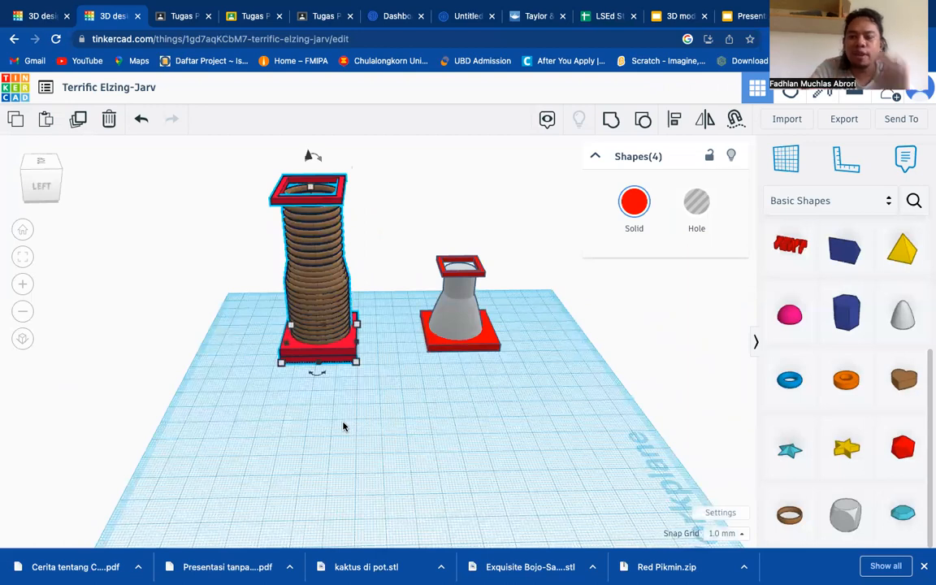
right_click_drag(441, 426, 552, 412)
left_click(598, 383)
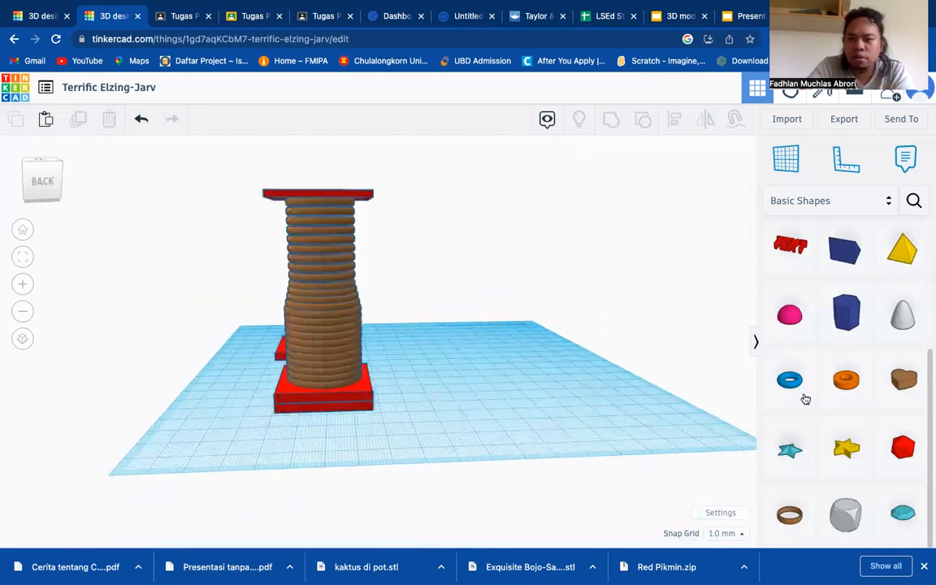
- Add a red box to the workplane beside the ring stack and shrink it to a small block
scroll(813, 318, "up", 4)
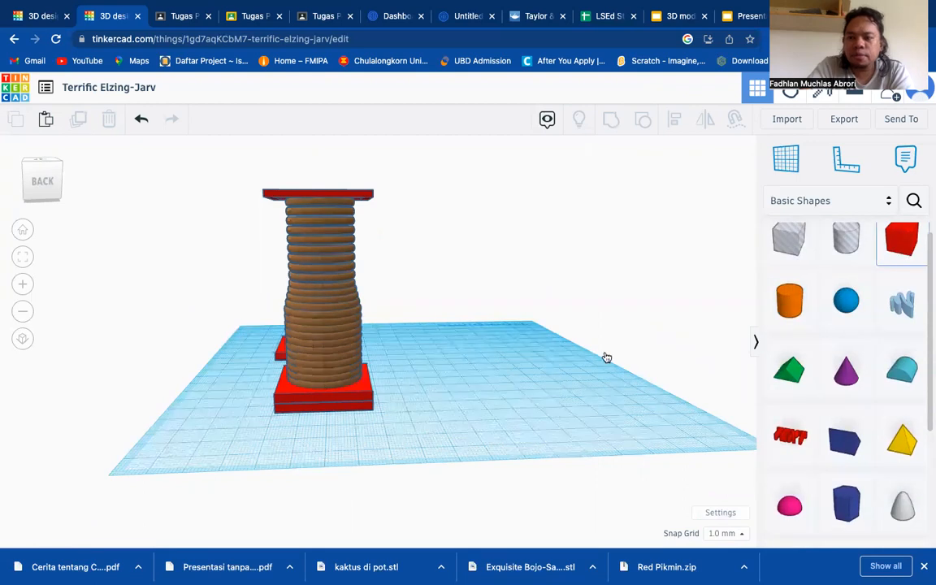
left_click(480, 388)
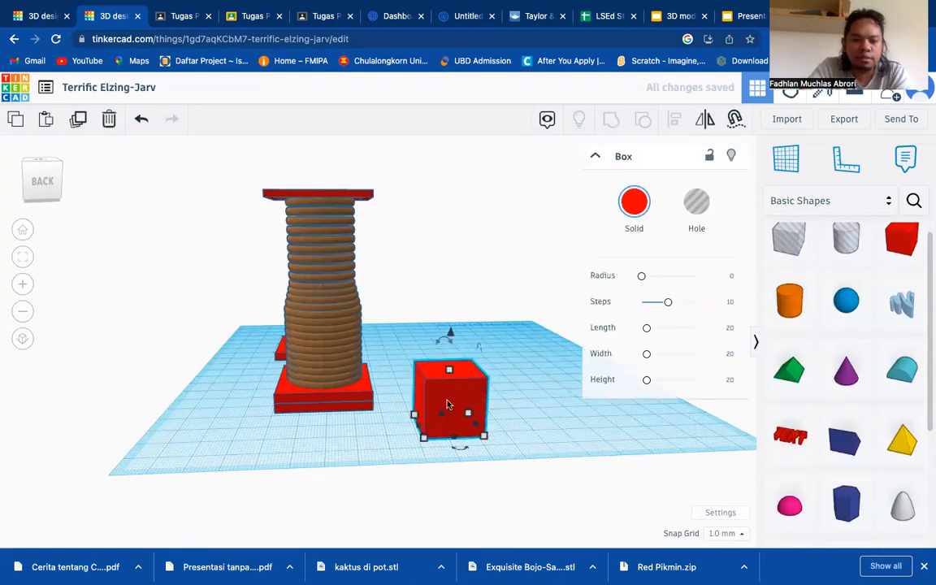
right_click_drag(515, 382, 464, 490)
left_click_drag(463, 490, 426, 452)
right_click_drag(497, 514, 496, 481)
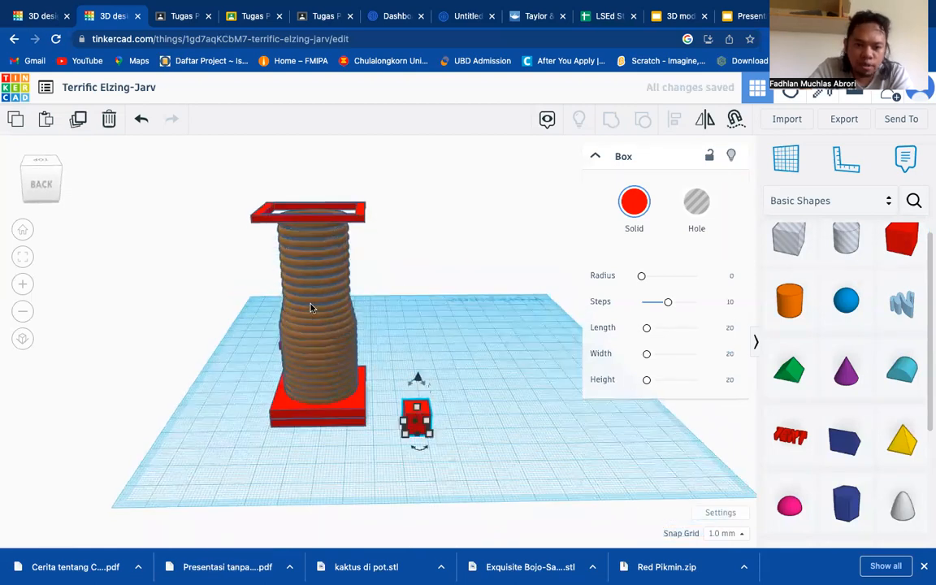
- Raise the small red box off the workplane and move it into the front wall of the brown ring stack
left_click_drag(418, 378, 422, 285)
right_click_drag(493, 391, 440, 340)
left_click_drag(389, 289, 298, 291)
right_click_drag(498, 381, 344, 433)
left_click_drag(342, 440, 329, 412)
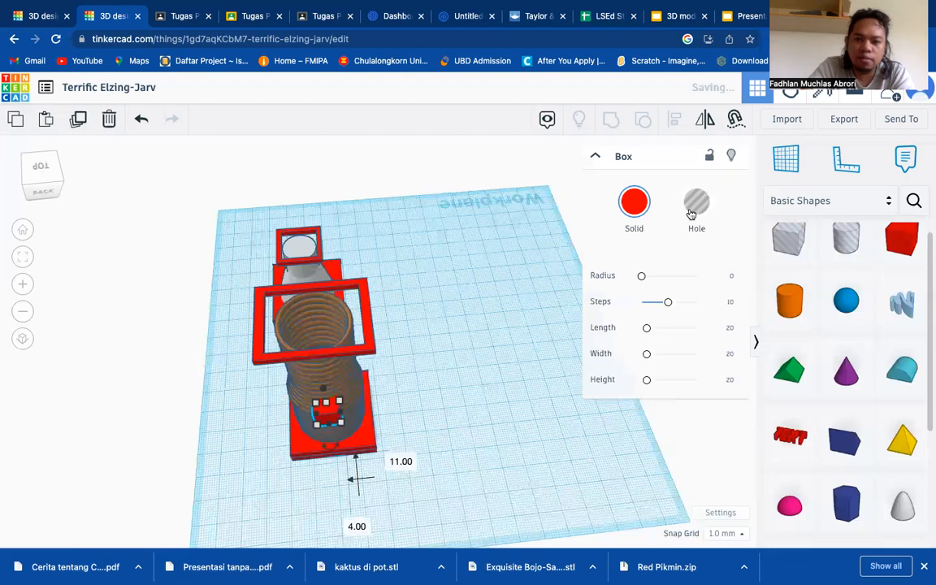
- Turn the small box in the ring stack's front wall into a hole
left_click(696, 207)
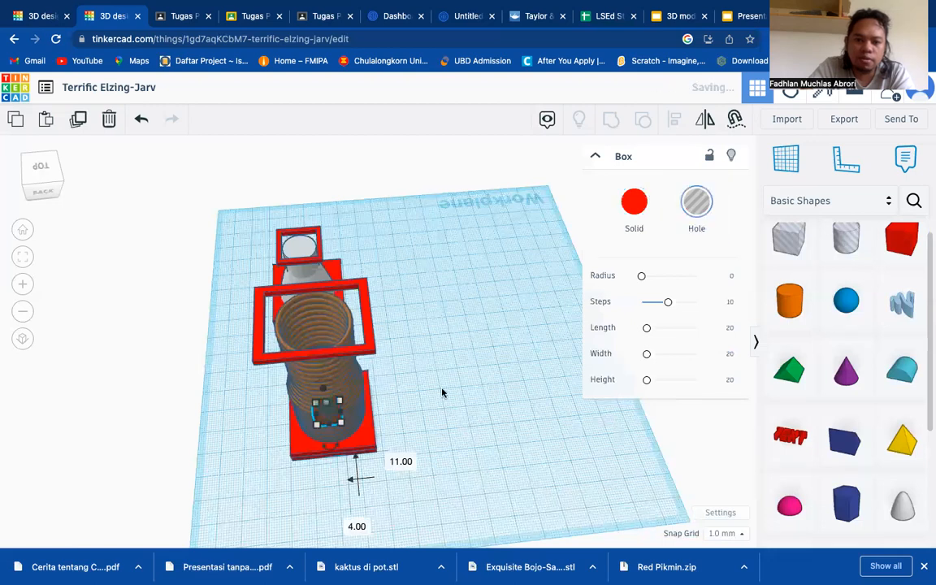
left_click(421, 396)
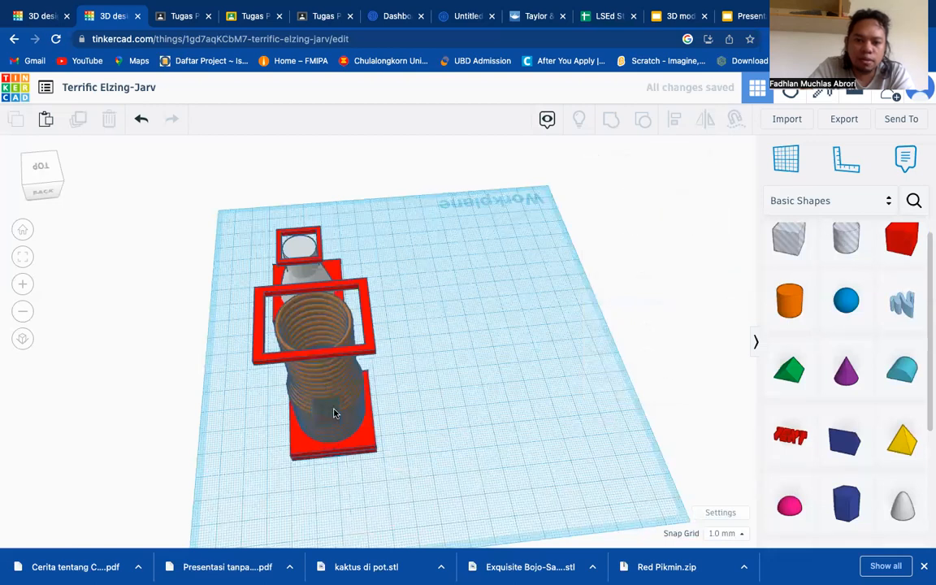
left_click_drag(334, 412, 374, 431)
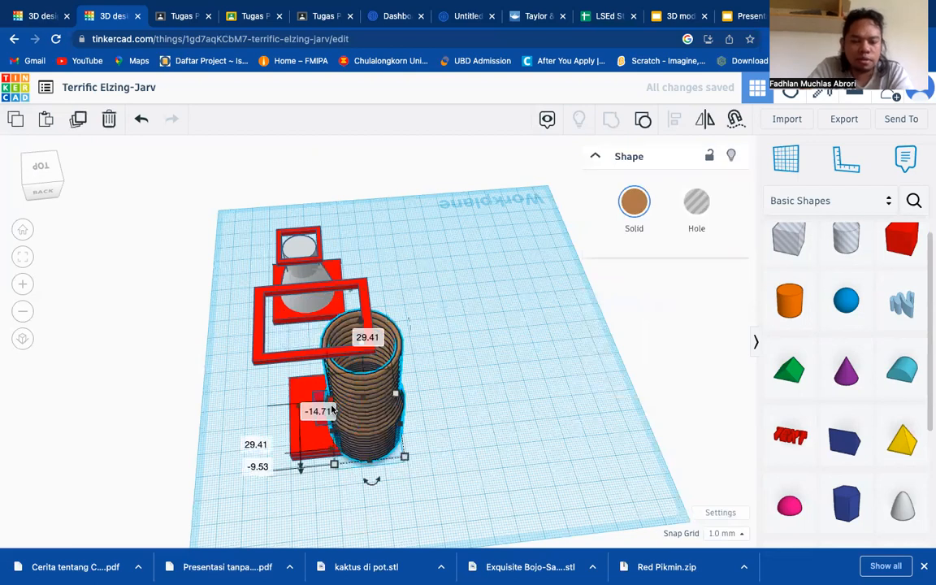
key("ctrl+z")
left_click(421, 423)
right_click_drag(421, 423, 331, 380)
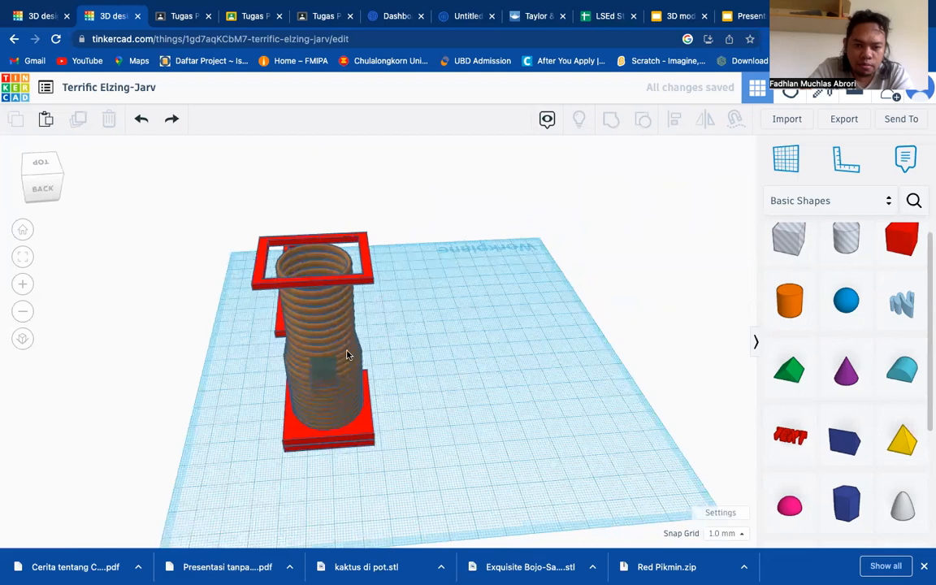
- Try to cut an opening into the ring stack by grouping it with the small hole box
left_click(346, 355)
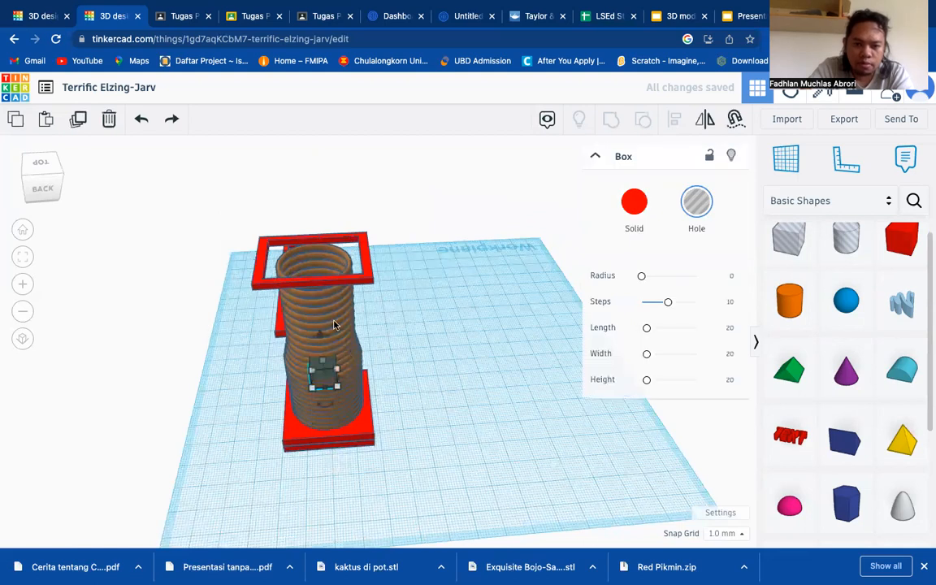
left_click(335, 314, "shift")
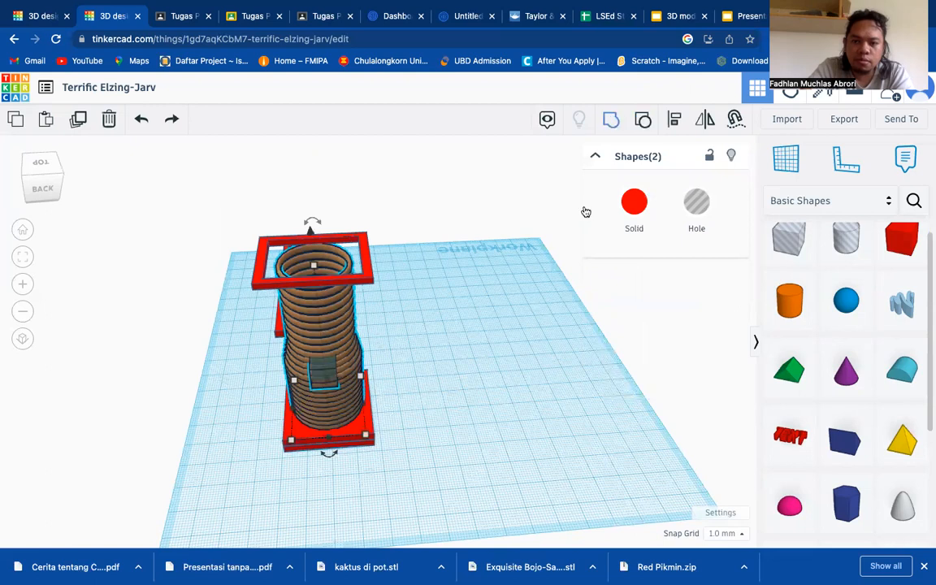
key("ctrl+g")
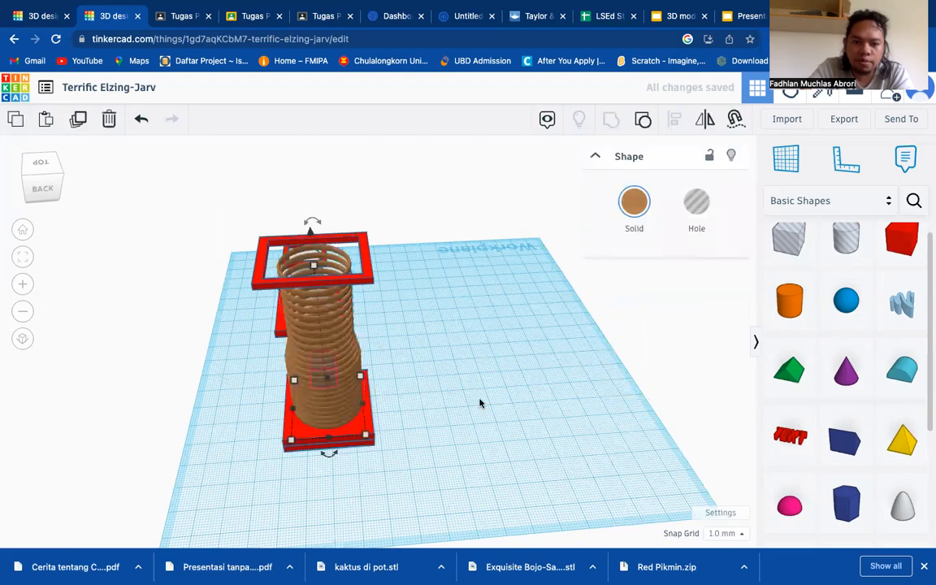
- Move the grouped ring stack off its red base onto the free area of the workplane
right_click_drag(458, 423, 460, 395)
right_click_drag(474, 332, 338, 348)
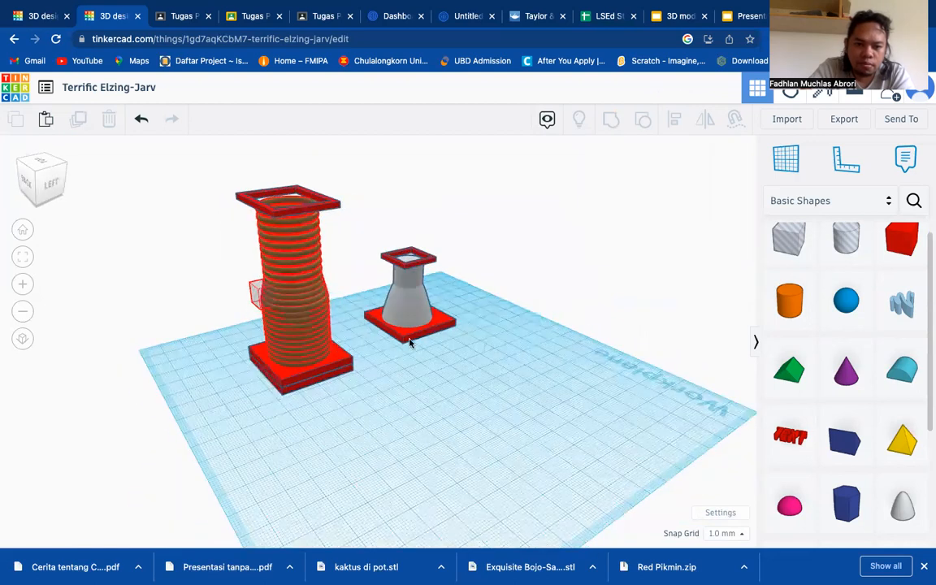
right_click_drag(410, 343, 313, 311)
left_click_drag(313, 311, 488, 362)
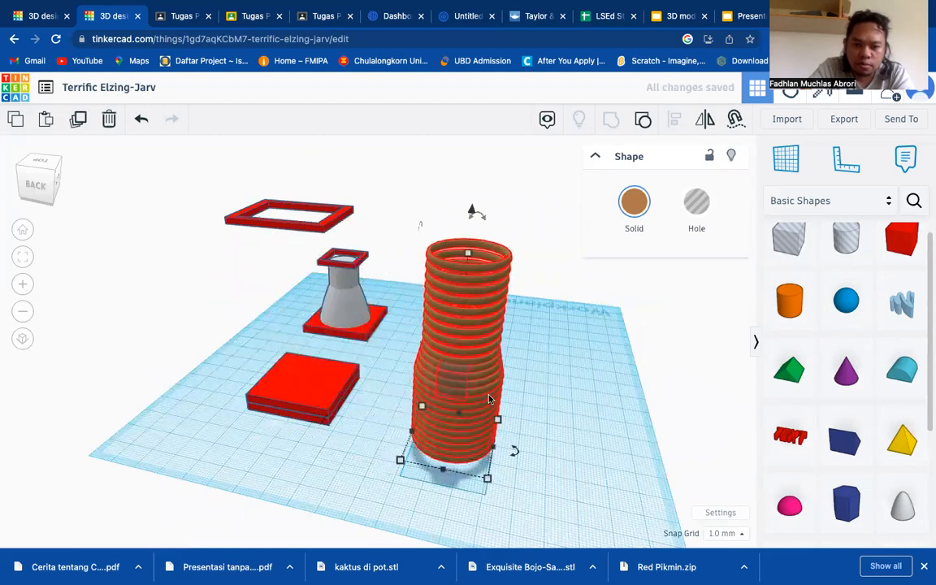
- Ungroup the ring stack so that the hole box and the rings are separate shapes again
left_click(544, 284)
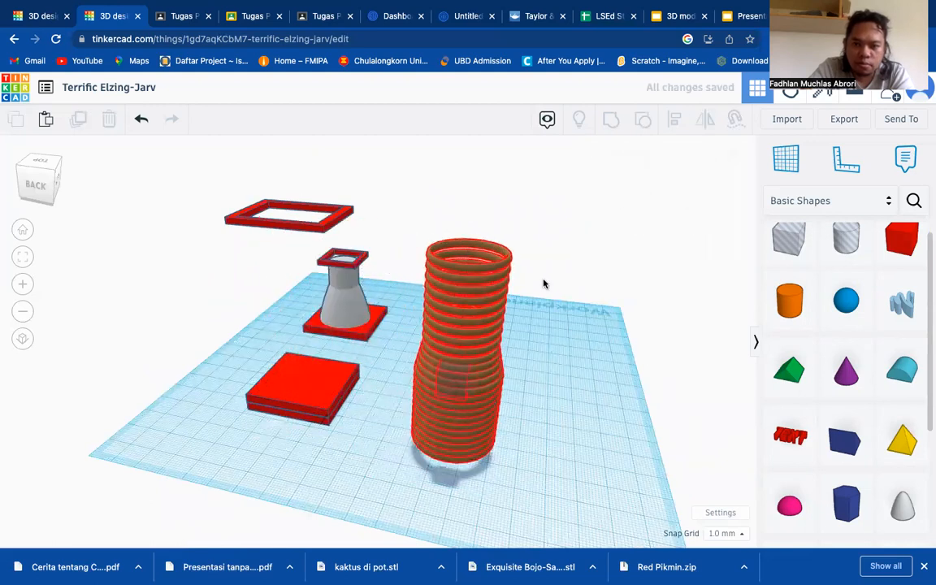
left_click(455, 392)
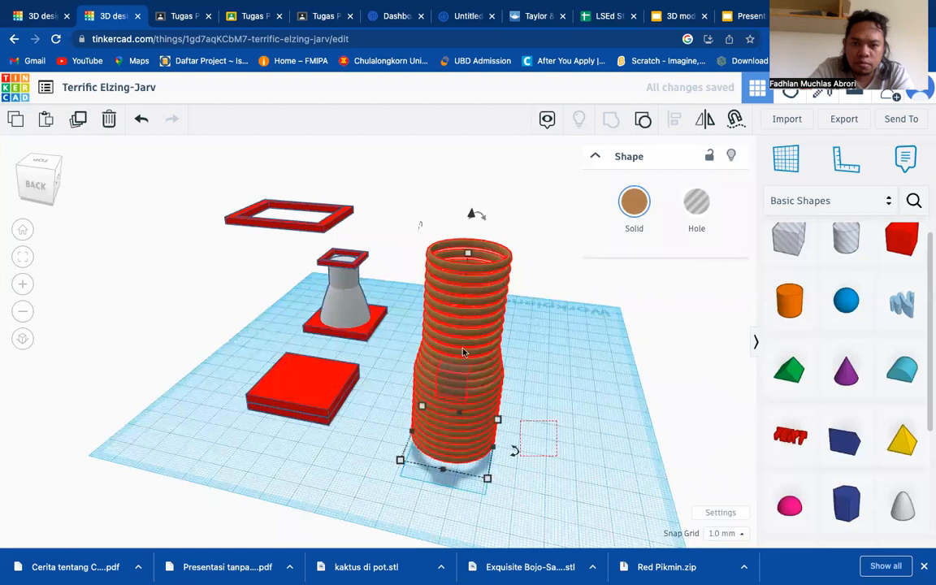
left_click(515, 337)
right_click_drag(515, 336, 480, 340)
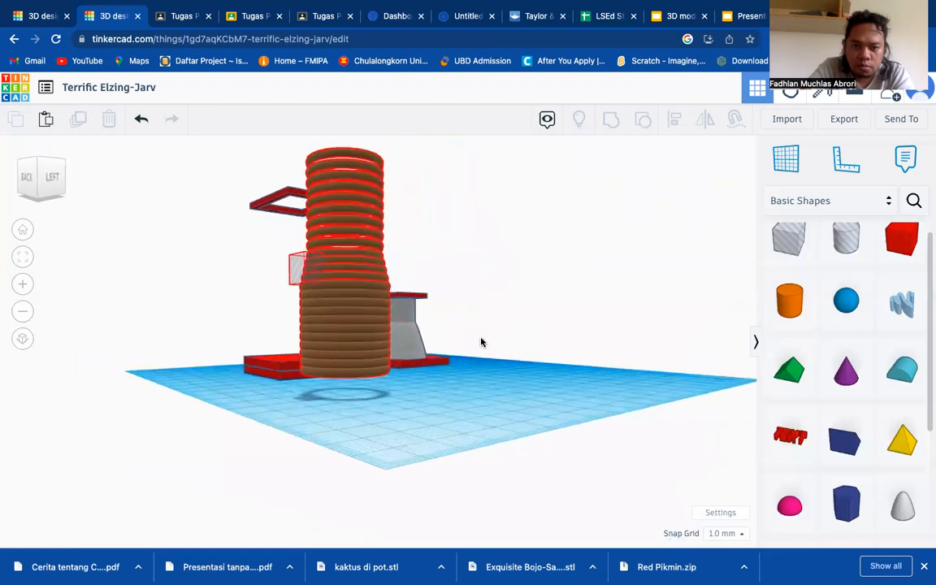
left_click(301, 275)
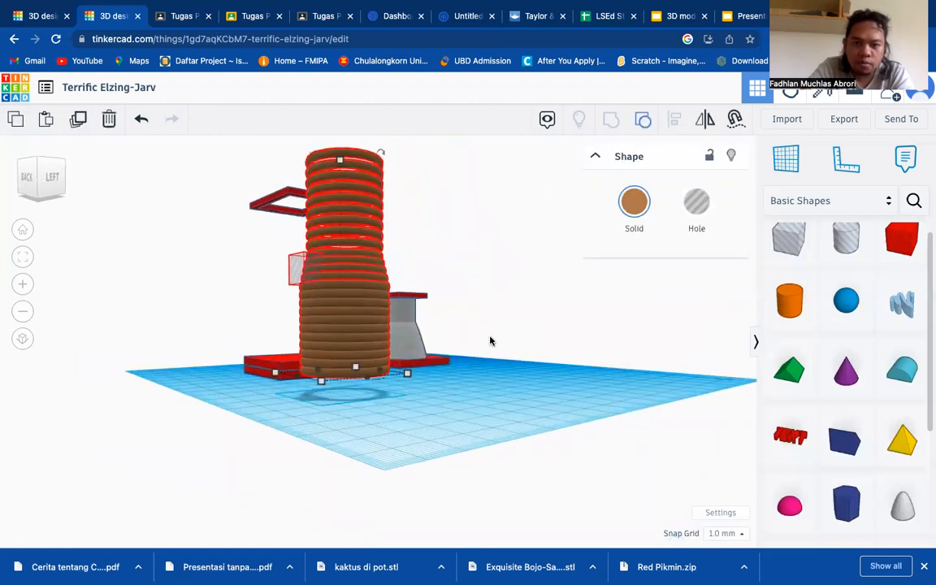
left_click(305, 278, "shift")
left_click_drag(305, 276, 314, 274)
- Move the ring stack and hole box together towards the workplane's edge and centre-align the two shapes widthwise
right_click_drag(449, 402, 374, 325)
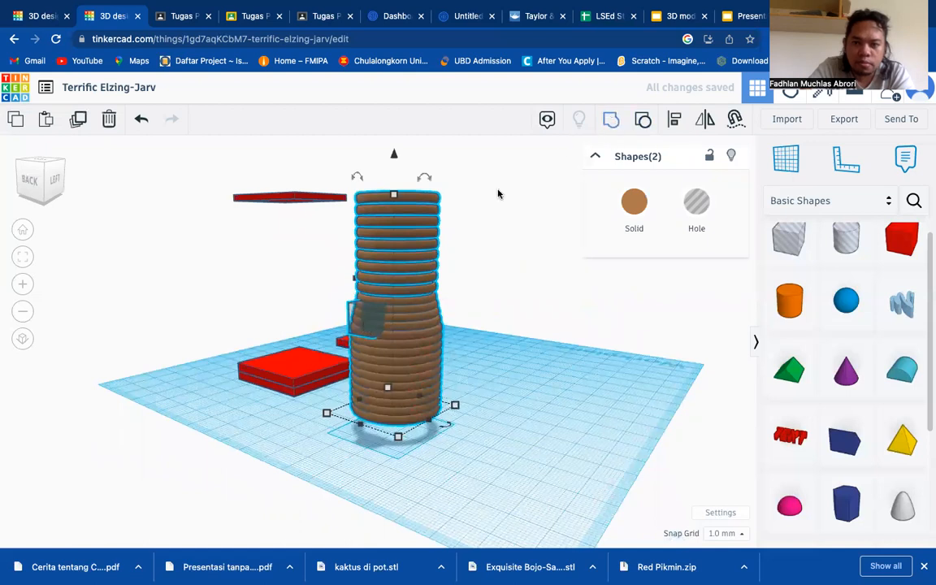
left_click_drag(364, 326, 397, 378)
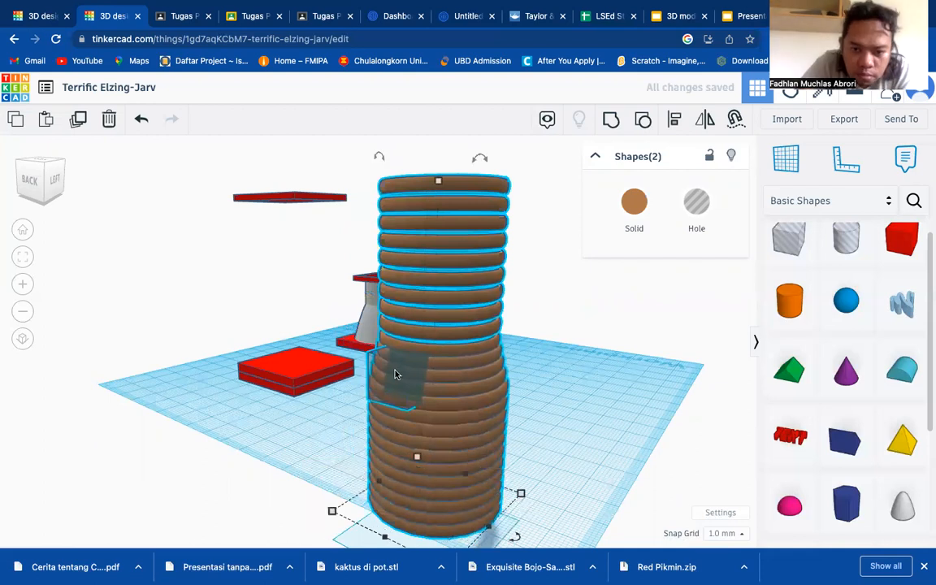
right_click_drag(564, 425, 507, 416)
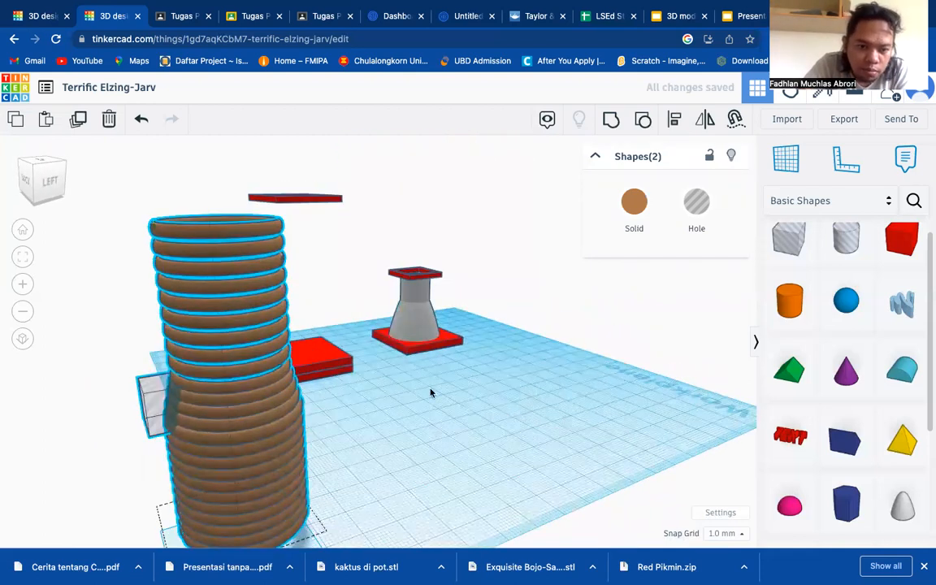
left_click_drag(126, 363, 225, 428)
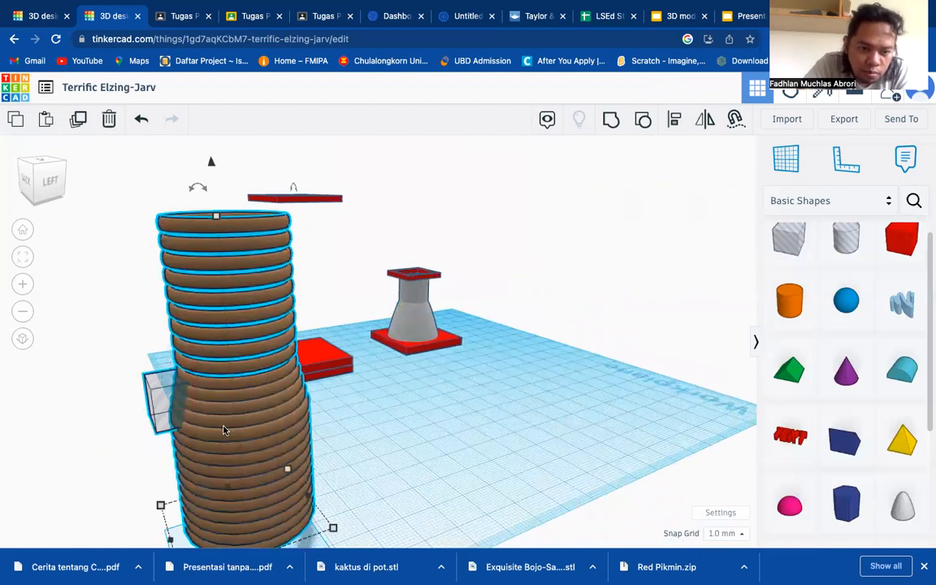
left_click(677, 122)
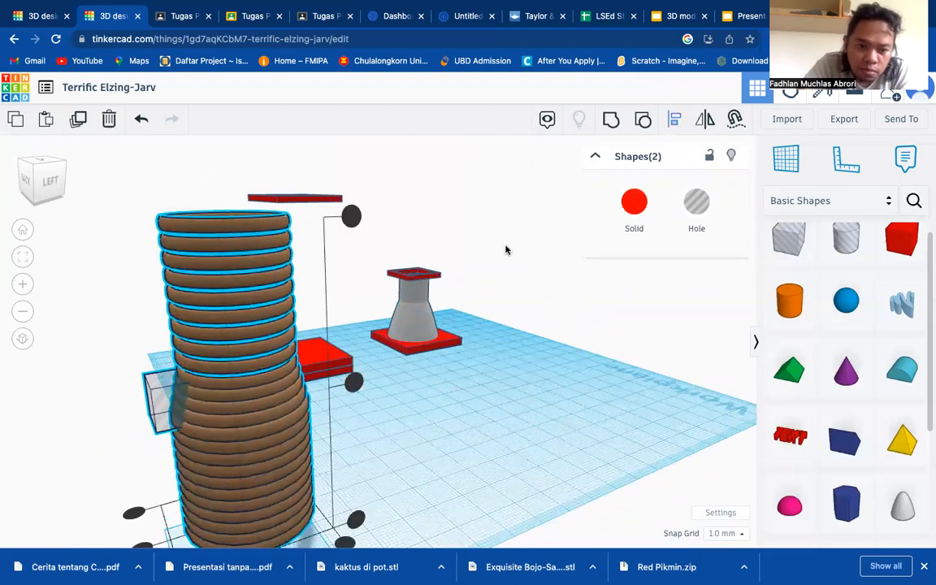
right_click_drag(409, 444, 530, 477)
right_click_drag(538, 439, 603, 414)
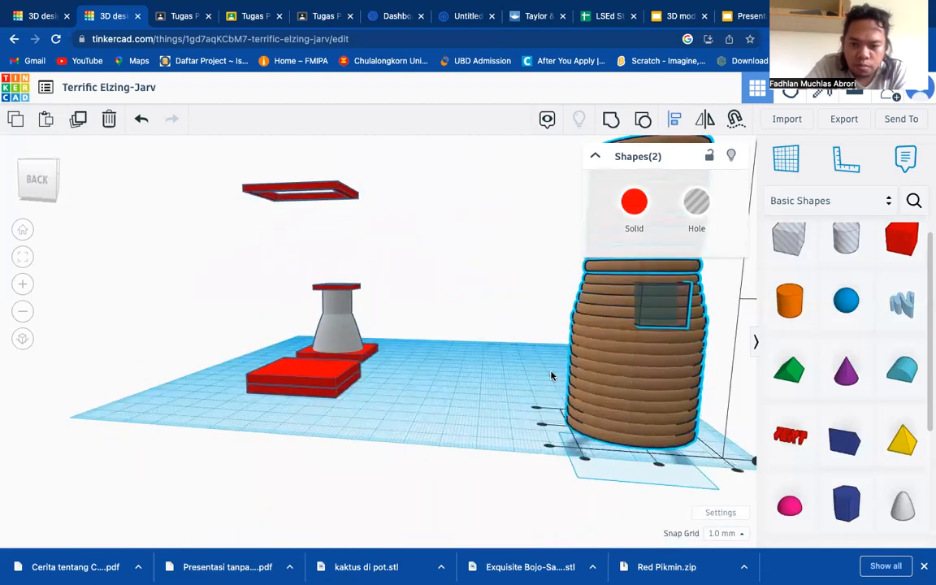
left_click(658, 465)
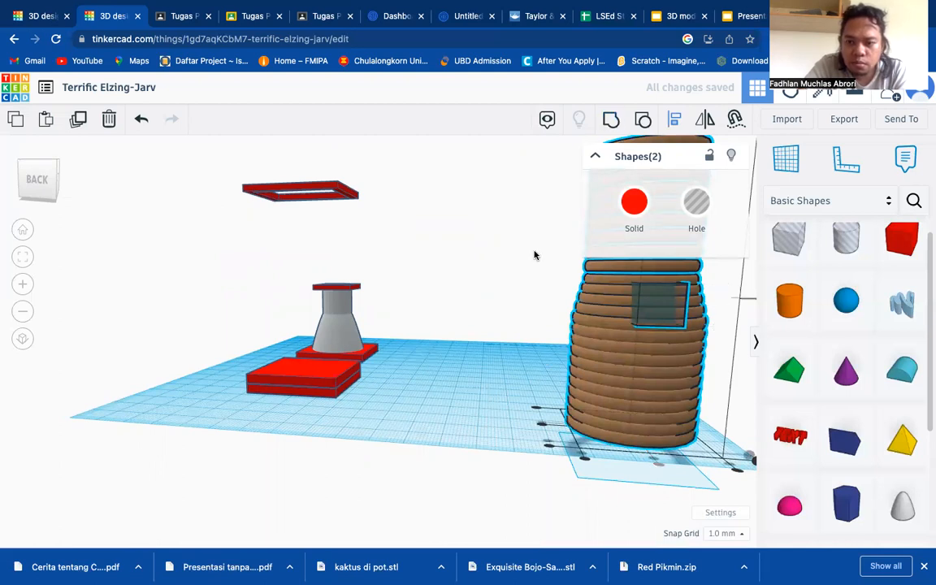
left_click(484, 307)
- Move the ring stack away from the hole box, back towards the middle of the workplane
left_click(668, 390)
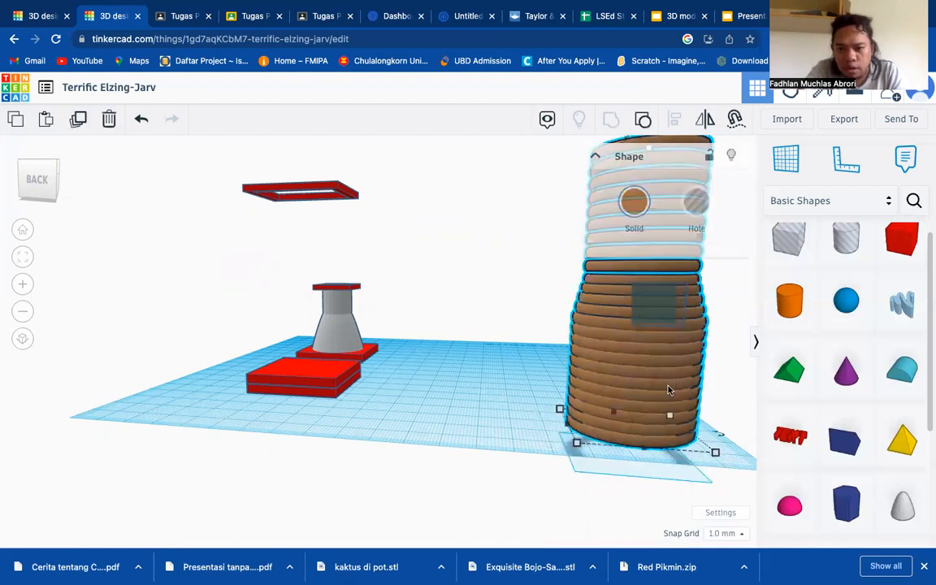
left_click_drag(666, 389, 490, 363)
right_click_drag(634, 385, 600, 418)
- Move the hole box back into the front wall of the ring stack, around its mid-height
left_click(649, 461)
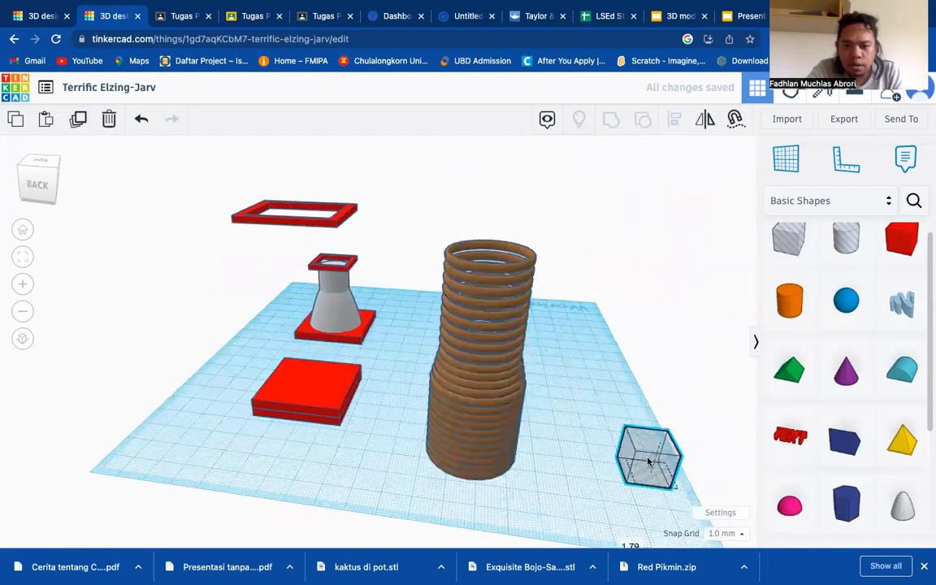
left_click_drag(649, 461, 629, 454)
left_click_drag(562, 425, 550, 423)
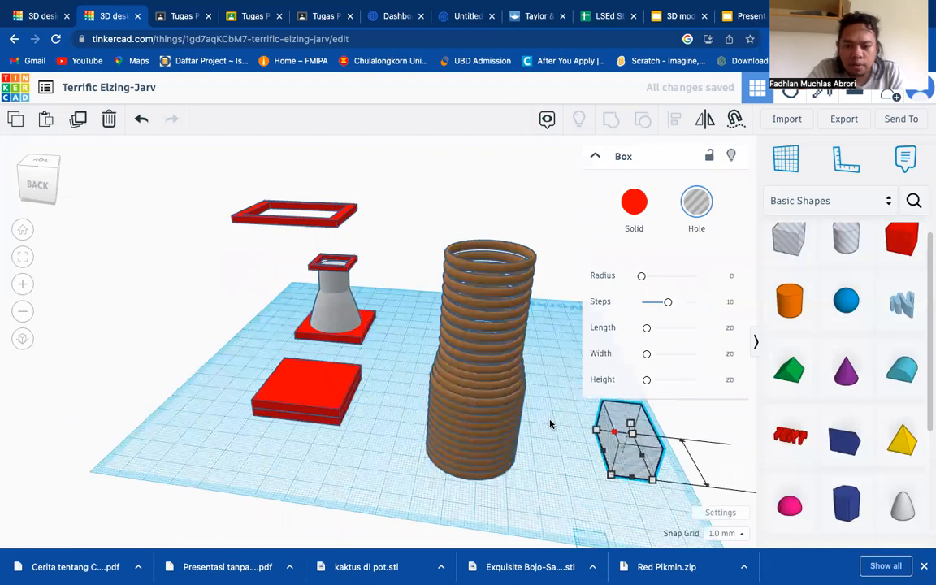
left_click_drag(618, 444, 465, 395)
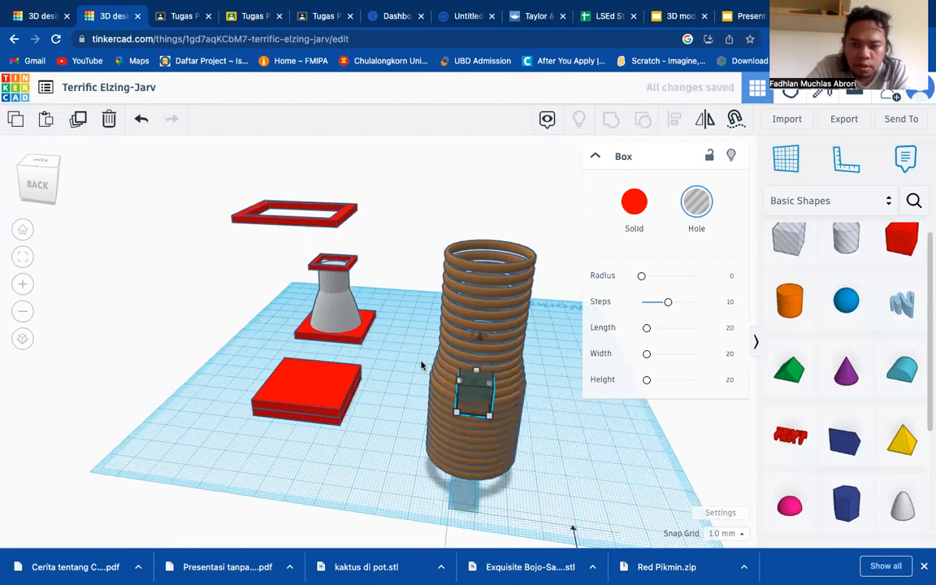
- Centre-align the hole box with the ring stack widthwise and group the two shapes to cut the opening
left_click(522, 447, "shift")
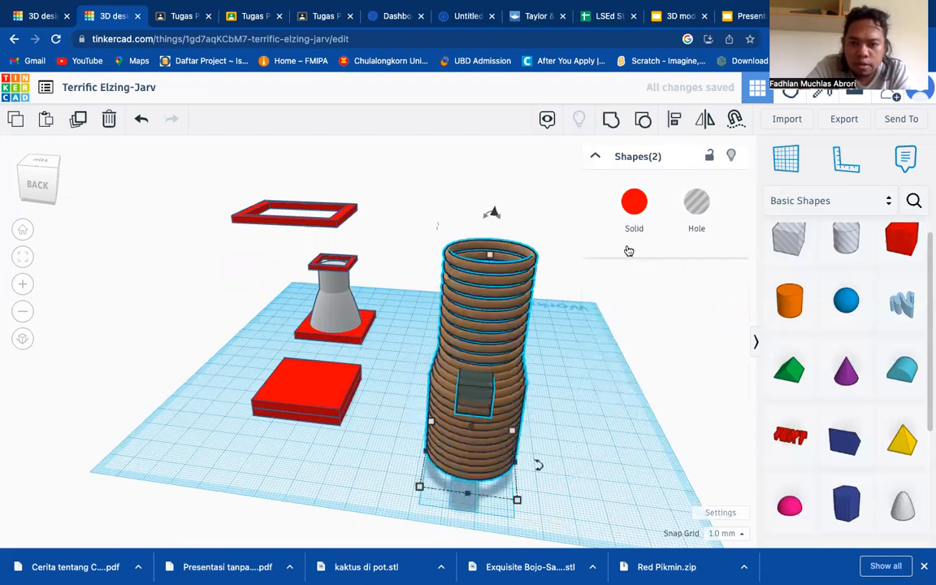
left_click(675, 118)
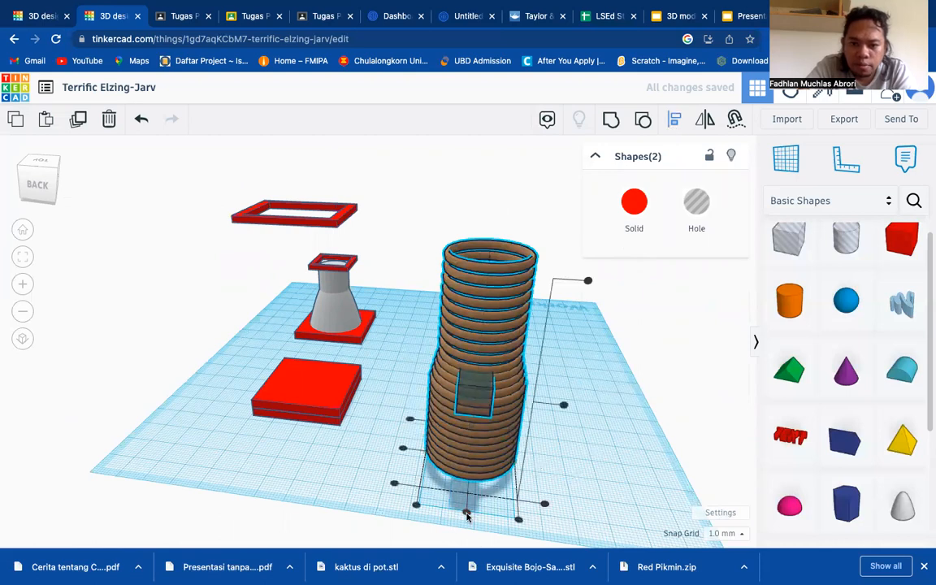
left_click(611, 118)
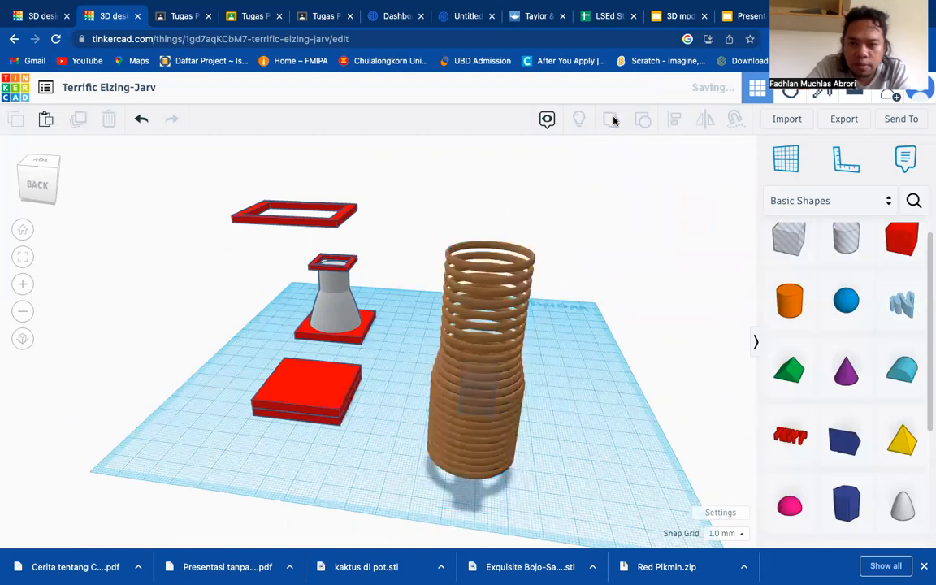
left_click(604, 339)
right_click_drag(585, 462, 467, 343)
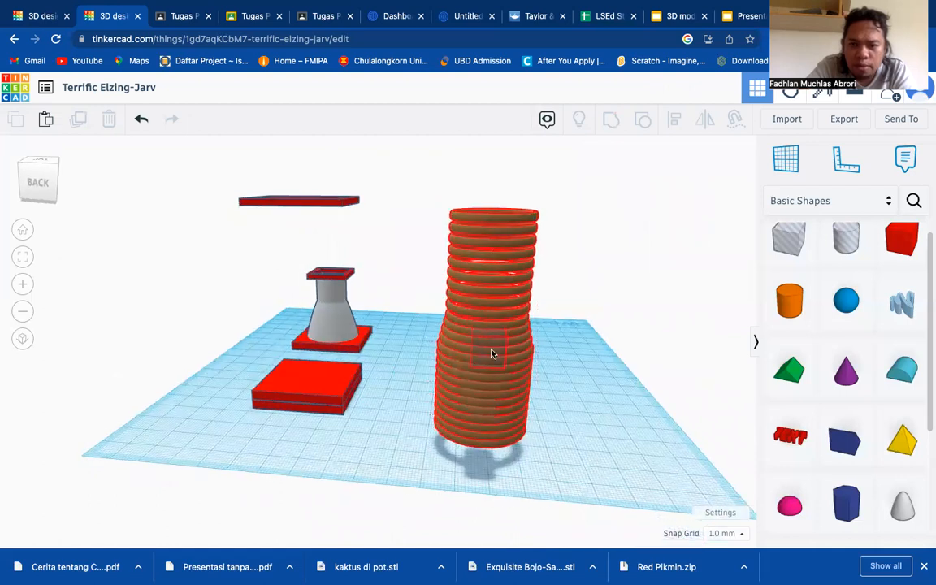
left_click(515, 374)
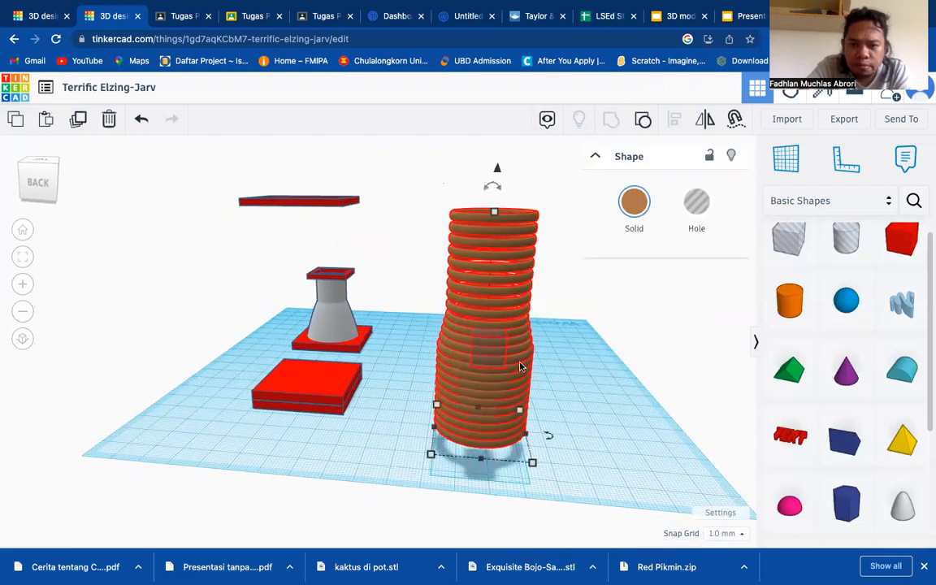
right_click_drag(641, 407, 525, 376)
left_click(413, 333)
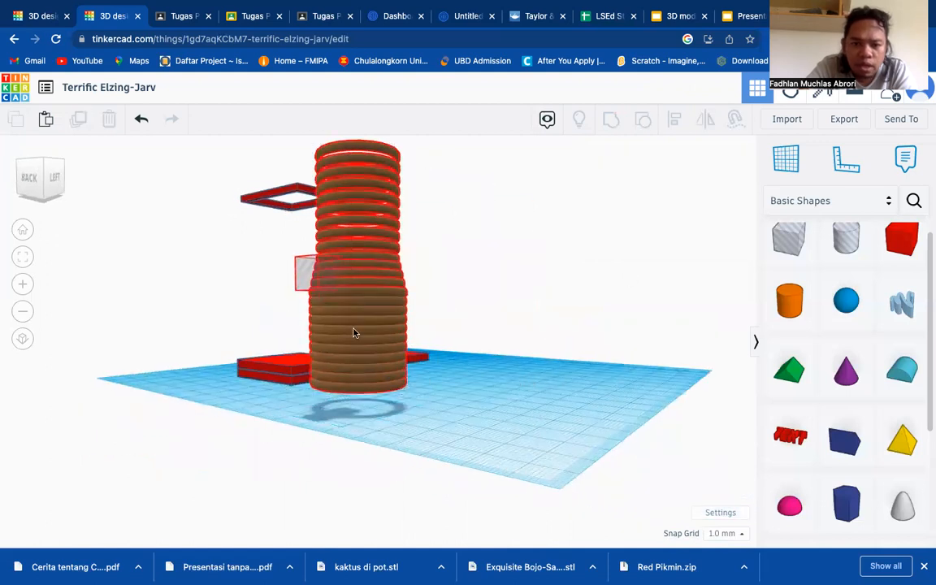
right_click_drag(521, 443, 464, 358)
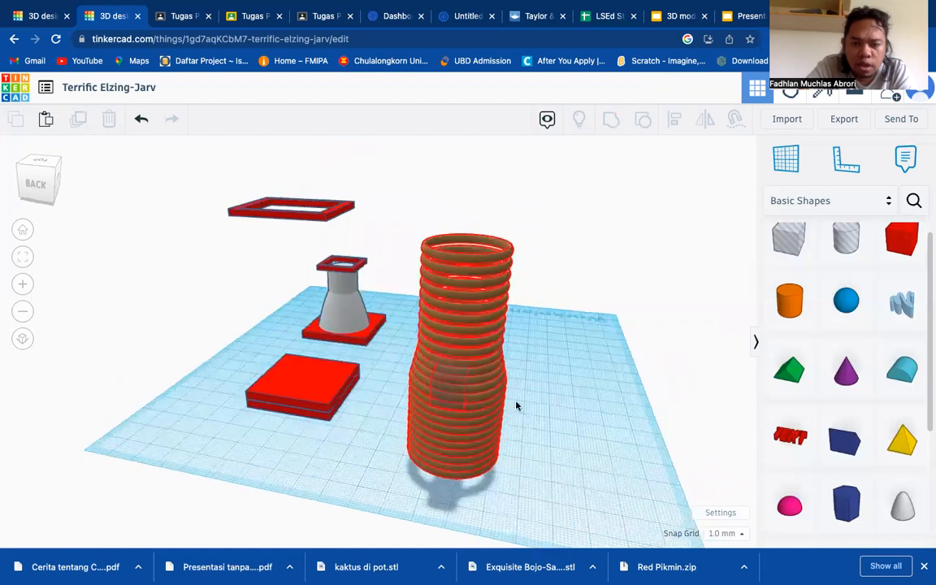
- Move the brown ring stack onto the large red base, beneath its open top frame
left_click(467, 359)
left_click_drag(449, 357, 300, 303)
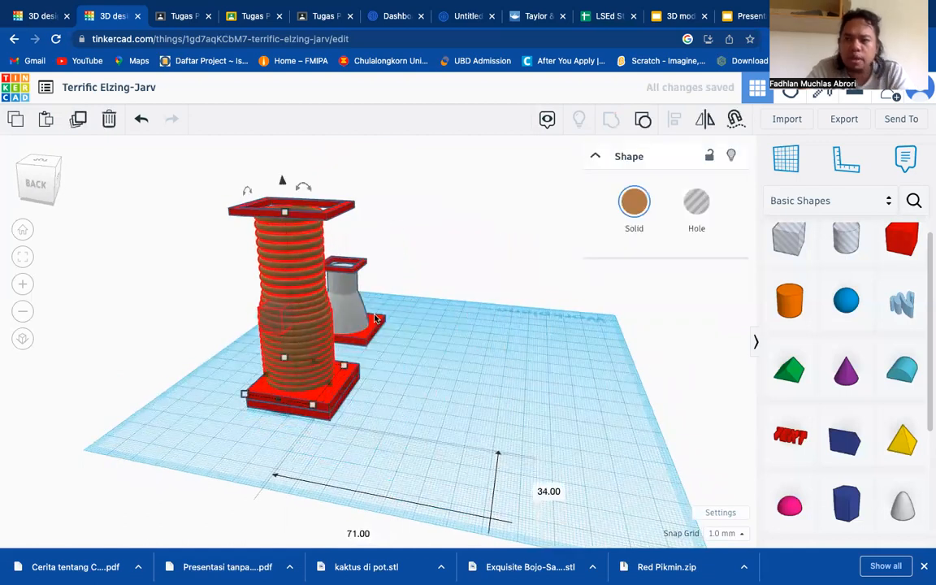
left_click(464, 391)
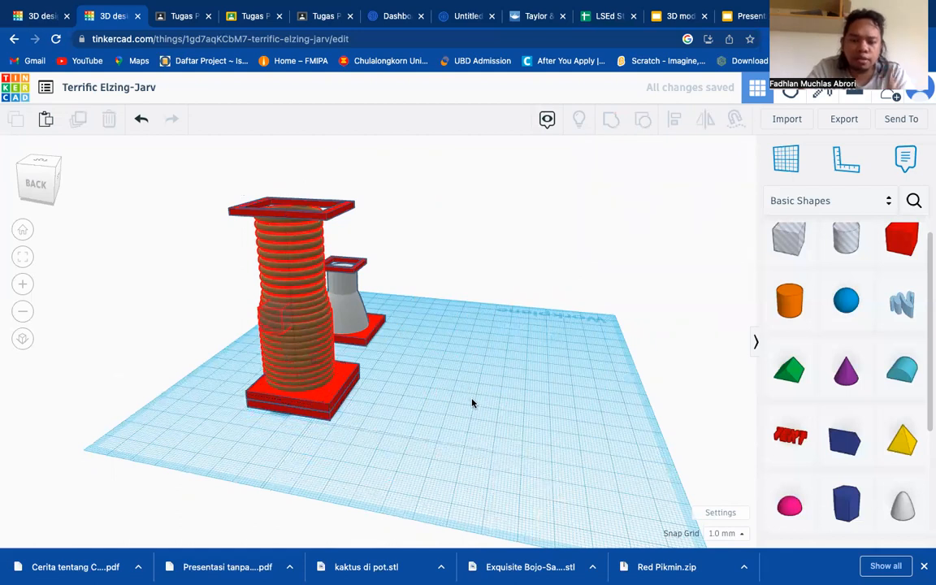
right_click_drag(490, 405, 478, 413)
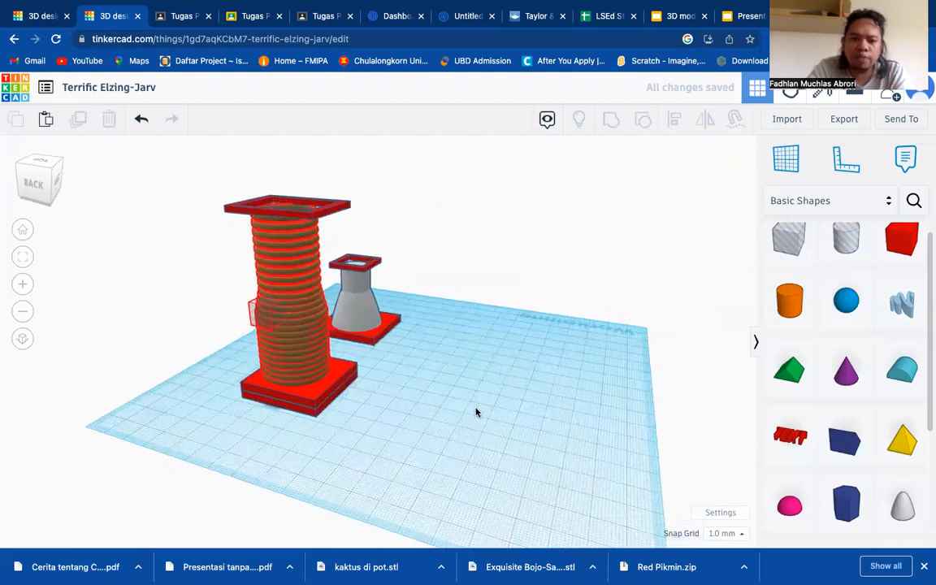
- Add a Scribble shape on the empty part of the workplane and draw a single curved vertical stroke as a vase profile
mouse_move(928, 346)
left_mouse_down()
mouse_move(928, 430)
mouse_move(928, 326)
mouse_move(616, 318)
mouse_move(548, 424)
mouse_move(539, 422)
mouse_move(548, 402)
left_mouse_up()
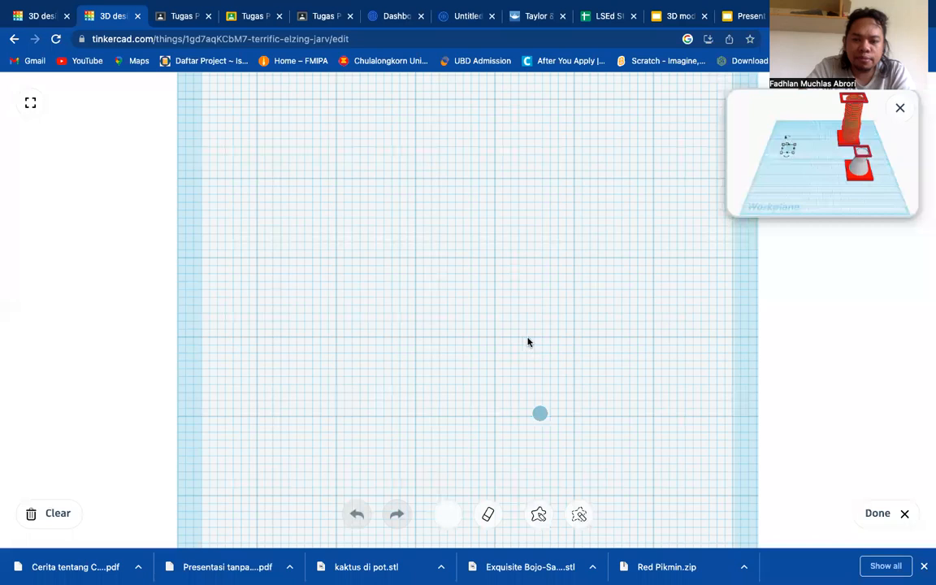
left_click_drag(448, 182, 453, 239)
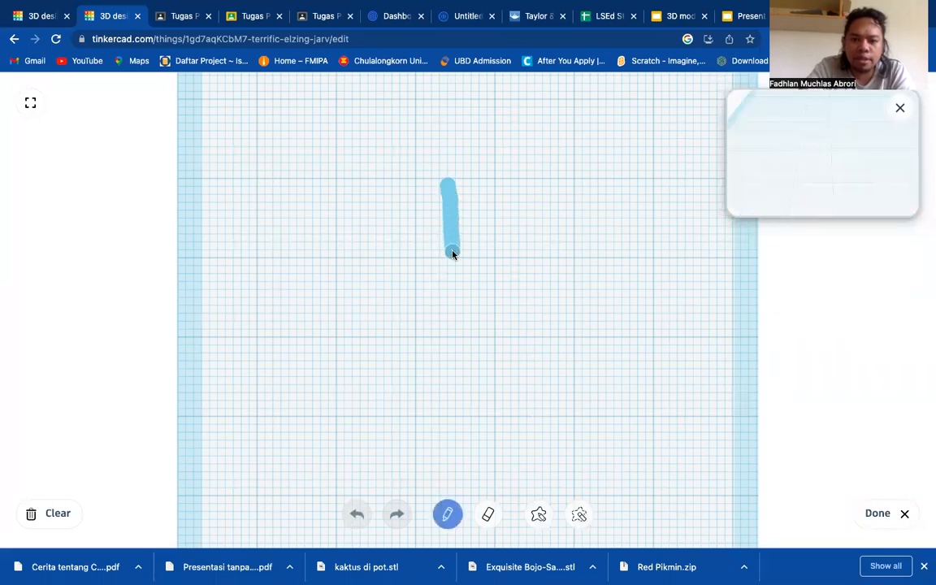
left_click_drag(443, 301, 420, 356)
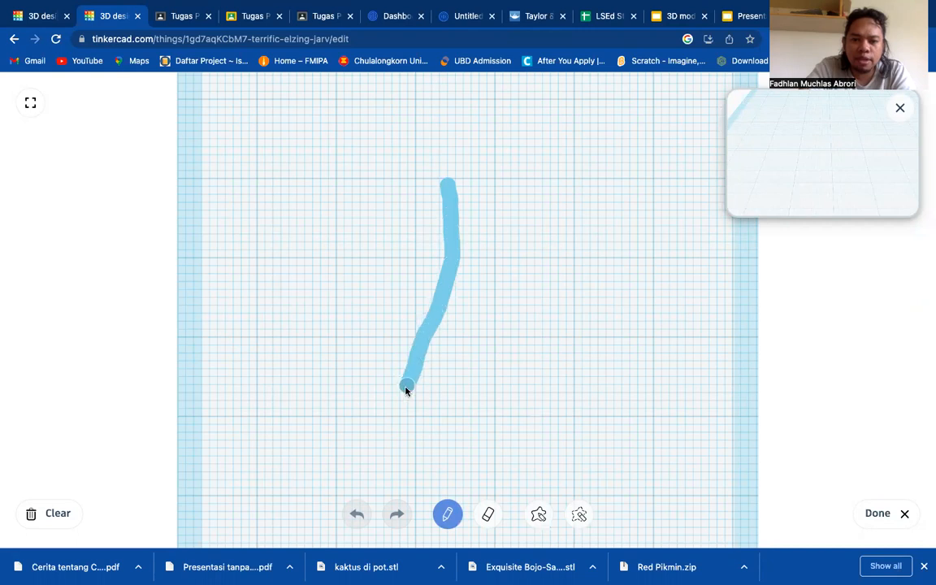
left_click_drag(408, 391, 408, 392)
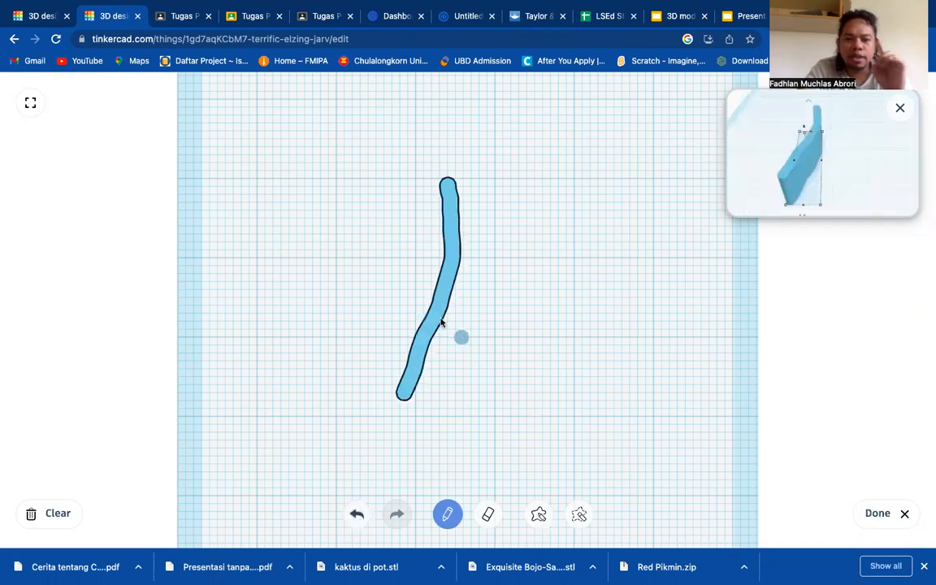
left_click(876, 514)
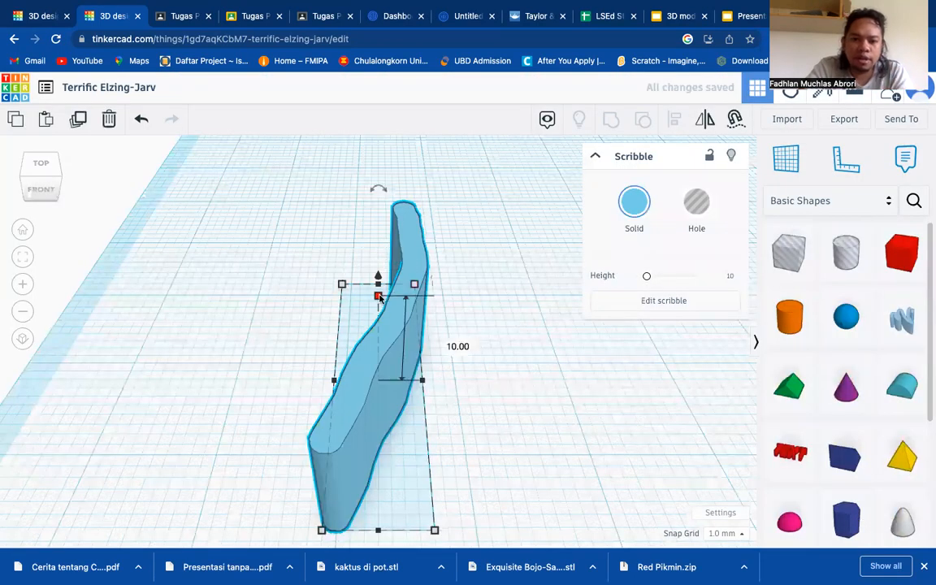
- Reduce the scribble's thickness to 1 mm and rotate it 90° so the profile stands upright
left_click_drag(385, 317, 398, 376)
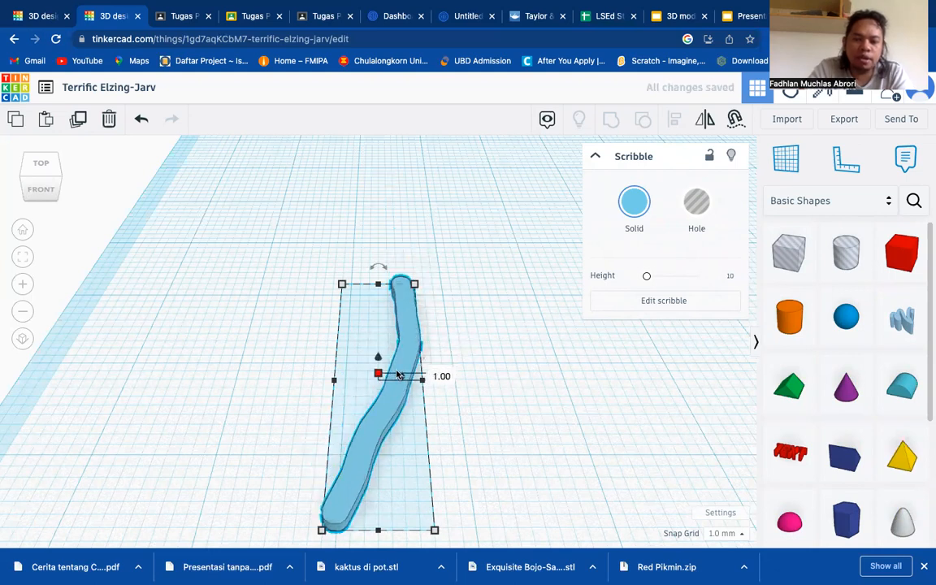
mouse_move(449, 336)
right_mouse_down()
mouse_move(455, 333)
mouse_move(447, 351)
mouse_move(411, 338)
right_mouse_up()
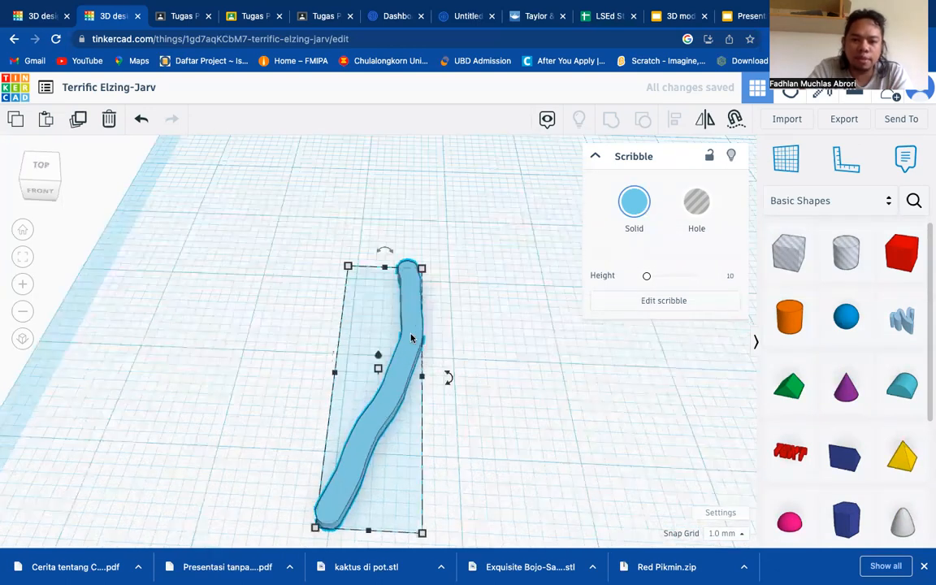
mouse_move(463, 423)
right_mouse_down()
mouse_move(461, 399)
mouse_move(401, 394)
right_mouse_up()
mouse_move(435, 435)
right_mouse_down()
mouse_move(539, 449)
mouse_move(605, 442)
right_mouse_up()
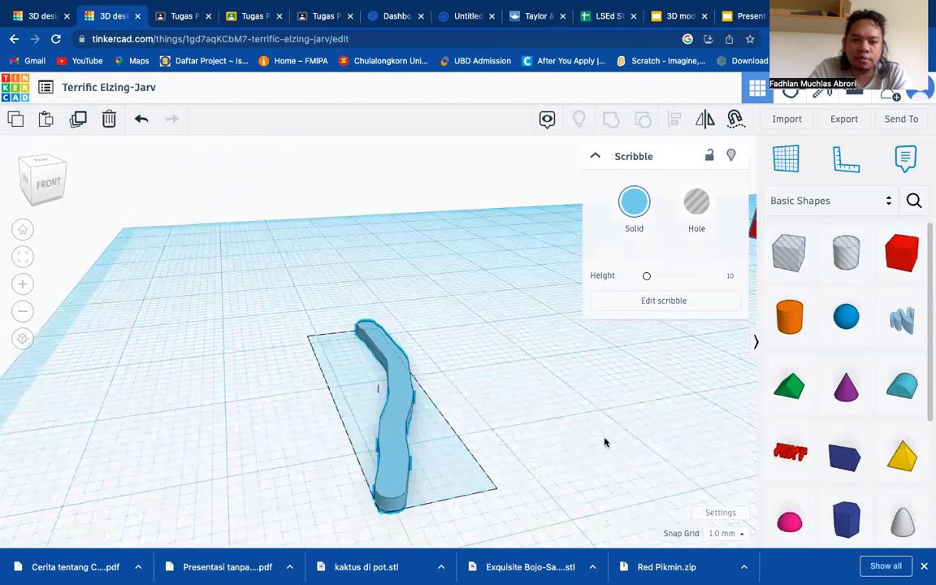
right_click_drag(409, 399, 410, 395)
left_click_drag(403, 364, 422, 384)
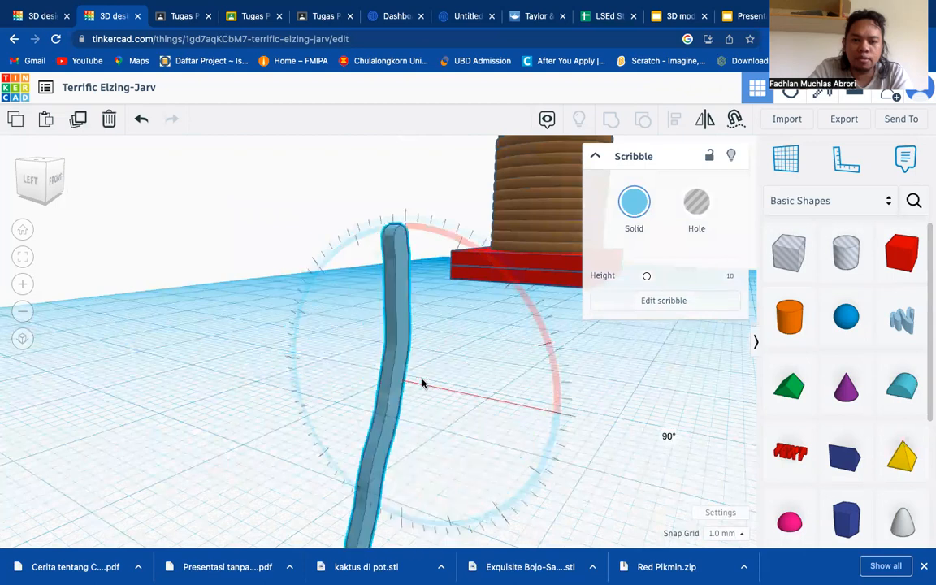
- Raise the upright scribble until its foot sits 2 mm above the workplane
left_click_drag(379, 177, 378, 139)
mouse_move(535, 392)
right_mouse_down()
mouse_move(491, 387)
mouse_move(421, 414)
mouse_move(416, 404)
right_mouse_up()
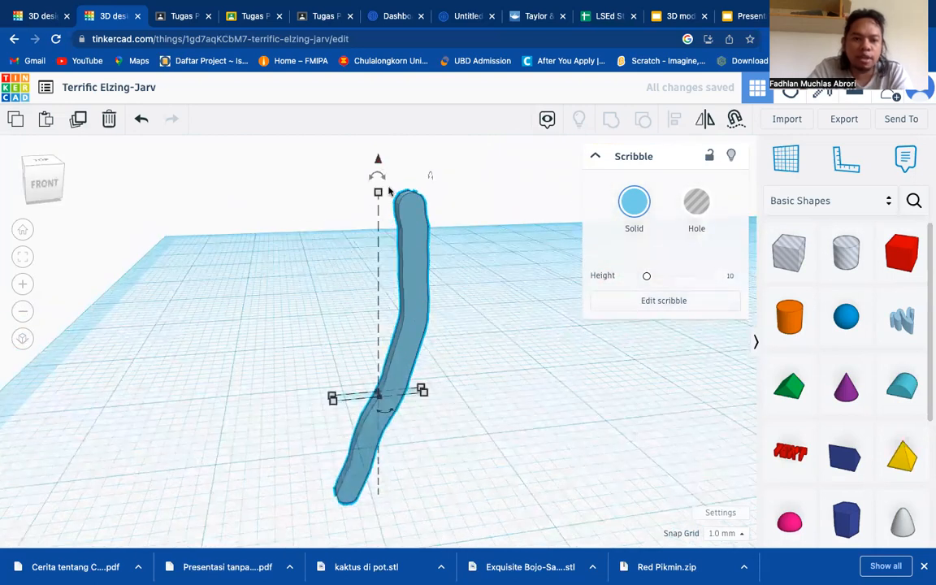
scroll(388, 191, "down", 4)
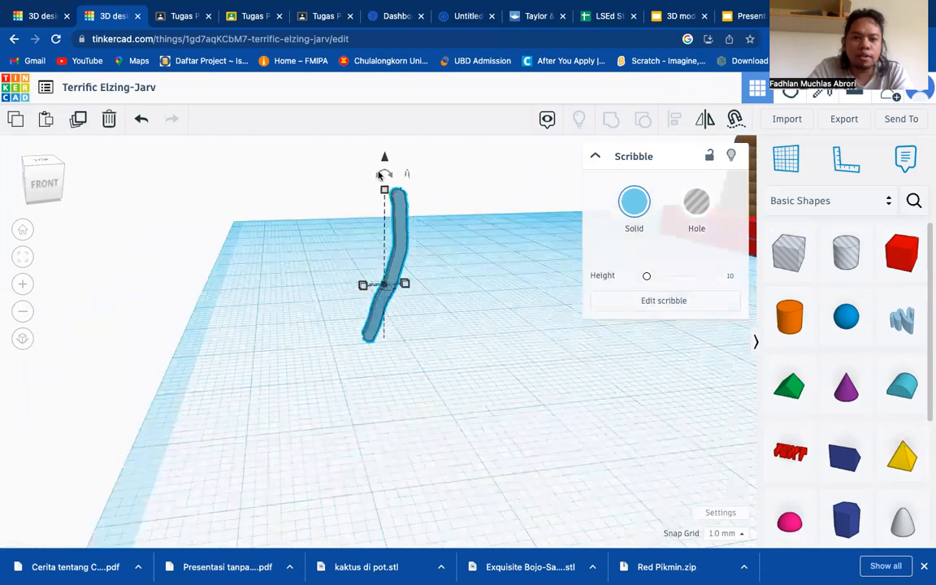
left_click_drag(386, 159, 373, 95)
mouse_move(439, 228)
right_mouse_down()
mouse_move(432, 259)
mouse_move(421, 236)
right_mouse_up()
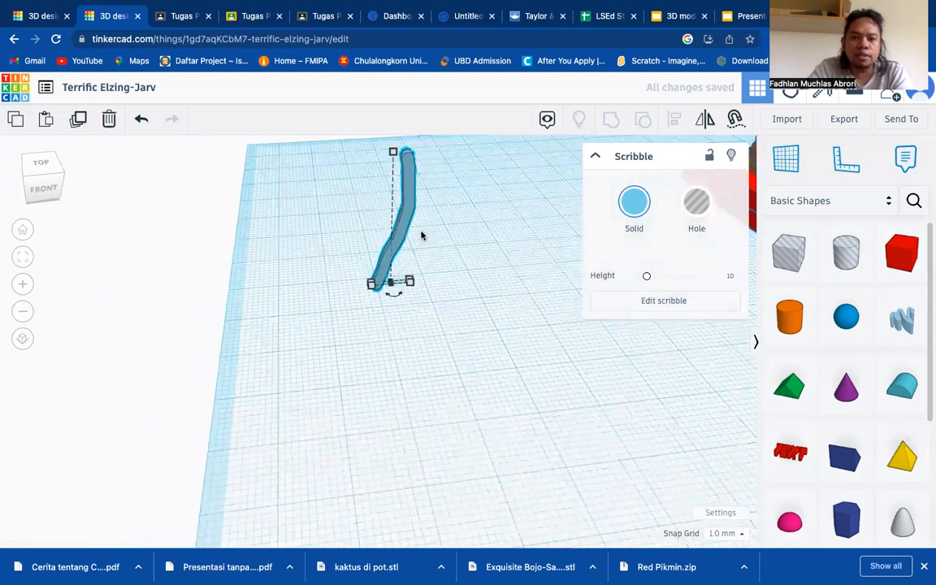
scroll(399, 149, "down", 2)
left_click_drag(402, 143, 401, 130)
left_click(27, 259)
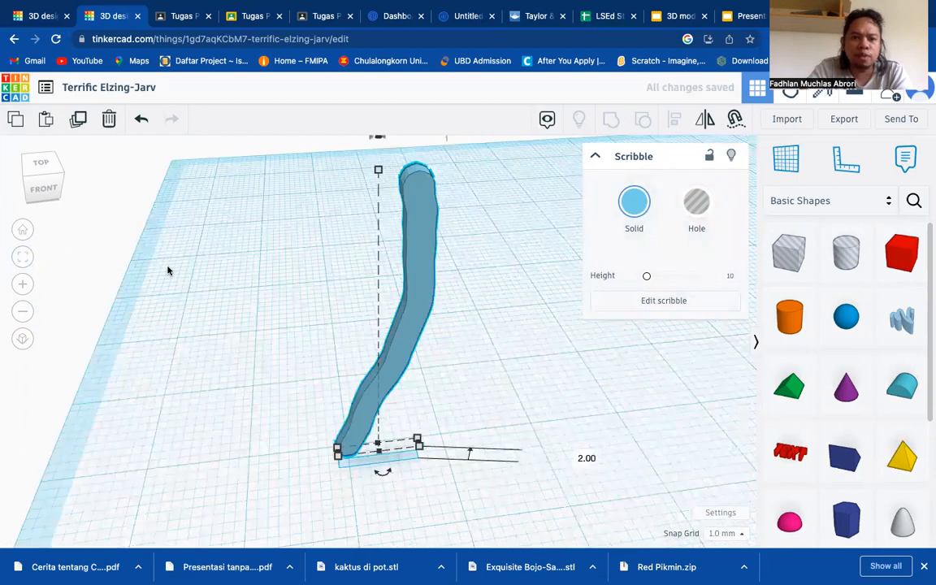
- Duplicate the scribble in place and rotate the copy -22.5° about the vertical axis
scroll(276, 272, "down", 2)
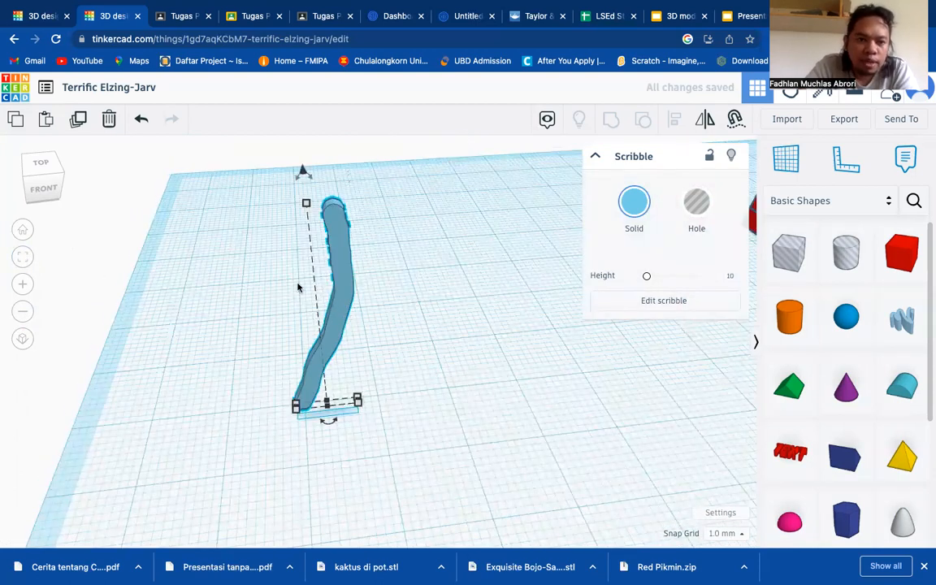
left_click(106, 153)
left_click(345, 313)
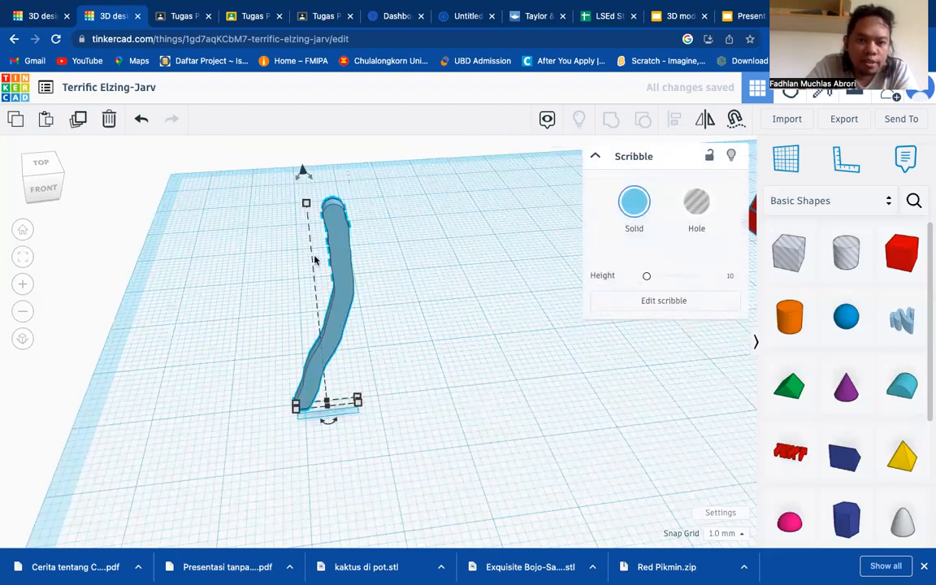
left_click_drag(330, 424, 333, 427)
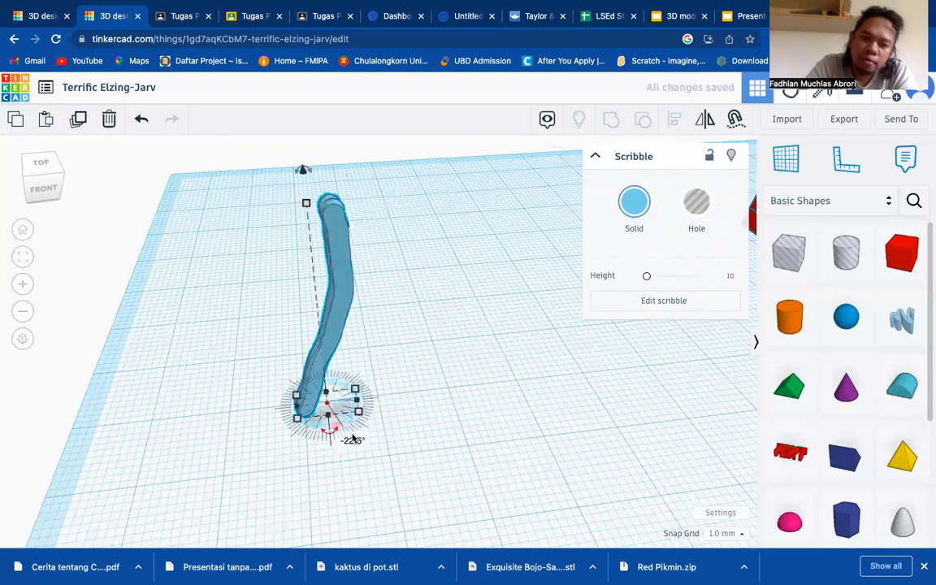
- Repeat the rotated duplication of the scribble to build a ring of copies around the vertical axis
left_click(84, 121)
left_click(84, 120)
left_click(85, 120)
left_click(84, 121)
left_click(85, 120)
left_click(85, 120)
left_click(85, 121)
left_click(84, 120)
left_click(84, 121)
left_click(85, 120)
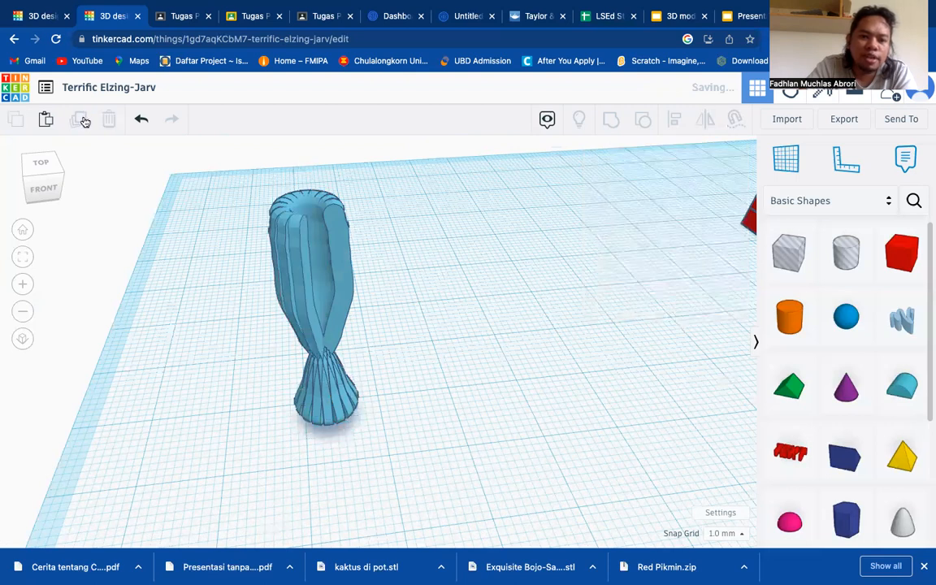
left_click(85, 120)
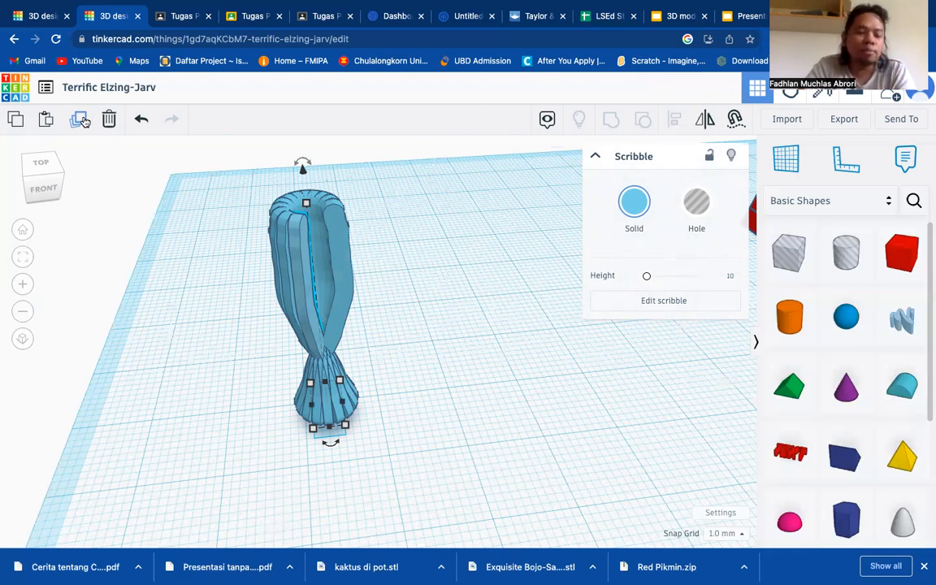
mouse_move(309, 204)
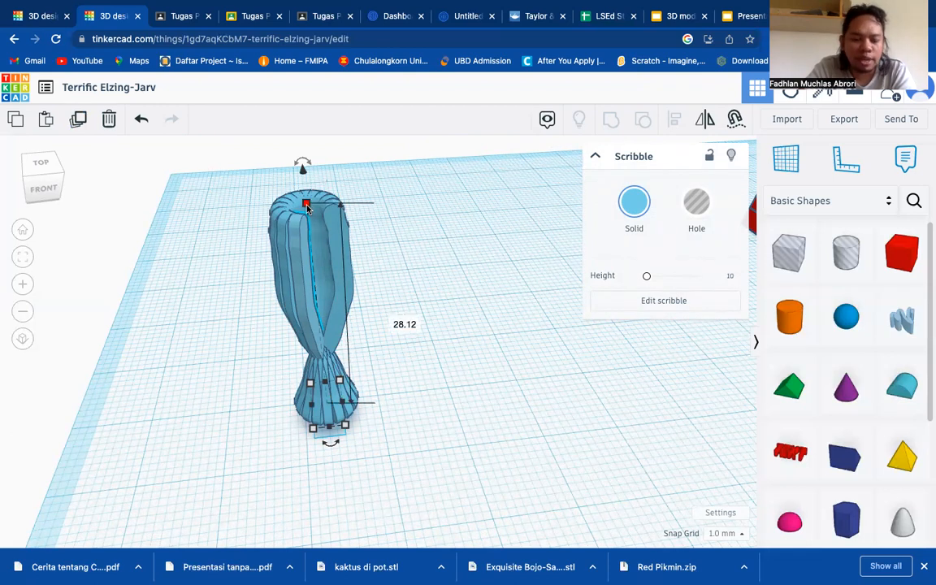
- Undo the repeated duplicates, keeping the original scribble and its first rotated copy
key("ctrl+z")
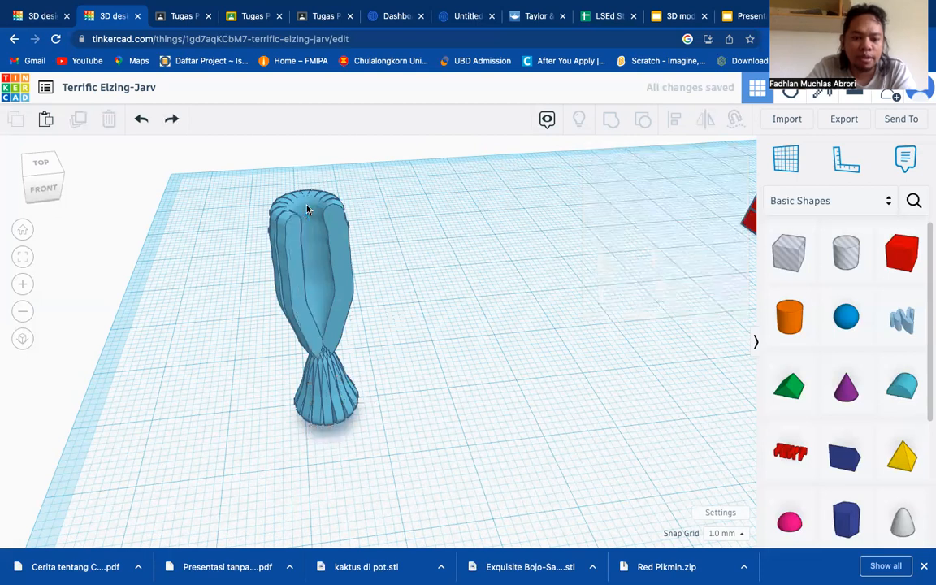
key("ctrl+z")
key("ctrl+z")
key("ctrl+z")
key("ctrl+z")
key("ctrl+z")
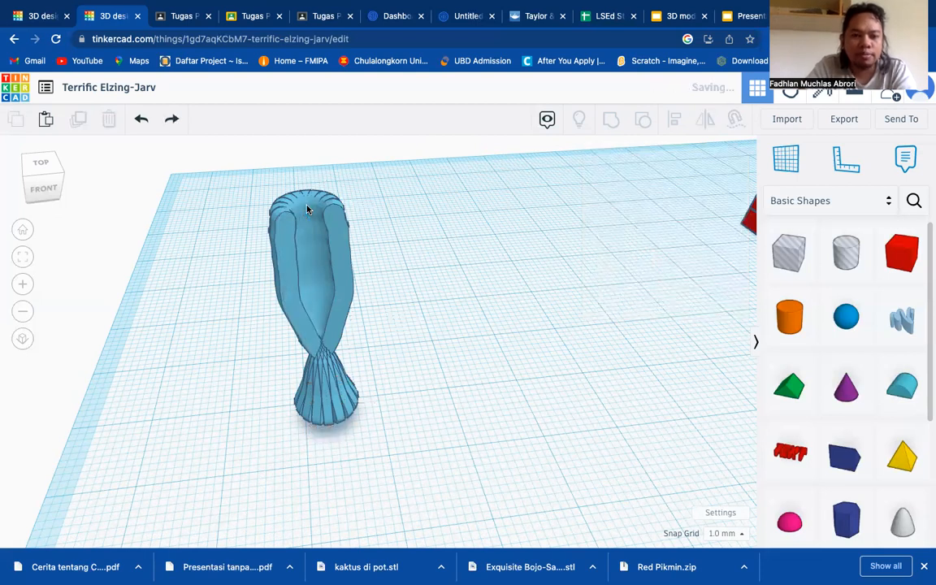
key("ctrl+z")
key("ctrl+z")
key("ctrl+z")
key("ctrl+z")
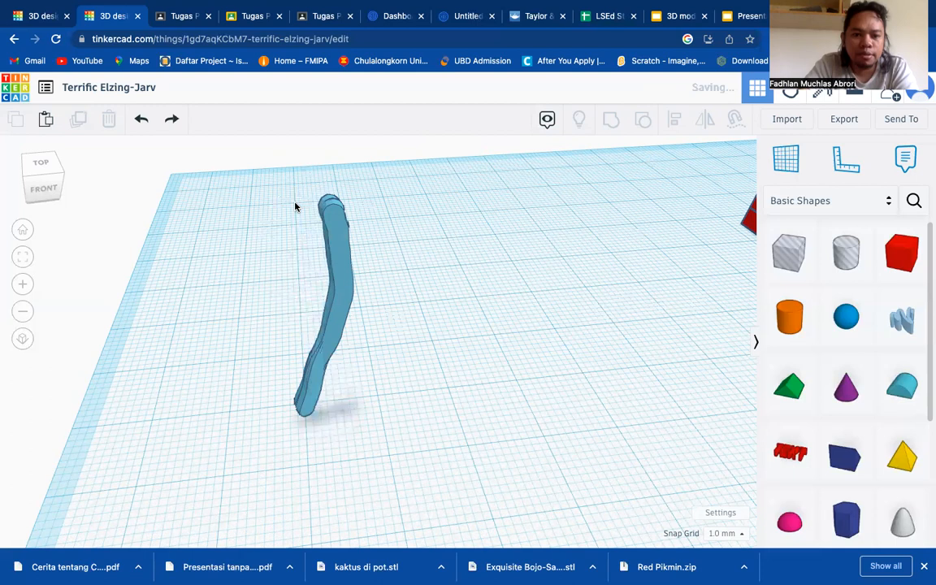
- Add a red box, shrink it to a thin, flat strip 20 mm long, and place one end under the scribble's foot
right_click_drag(376, 317, 332, 426)
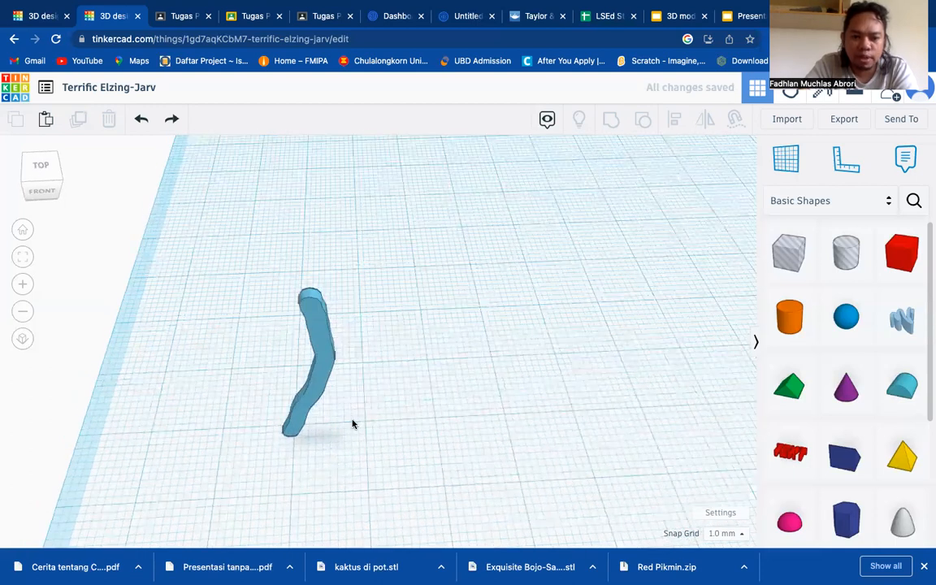
left_click_drag(902, 252, 476, 397)
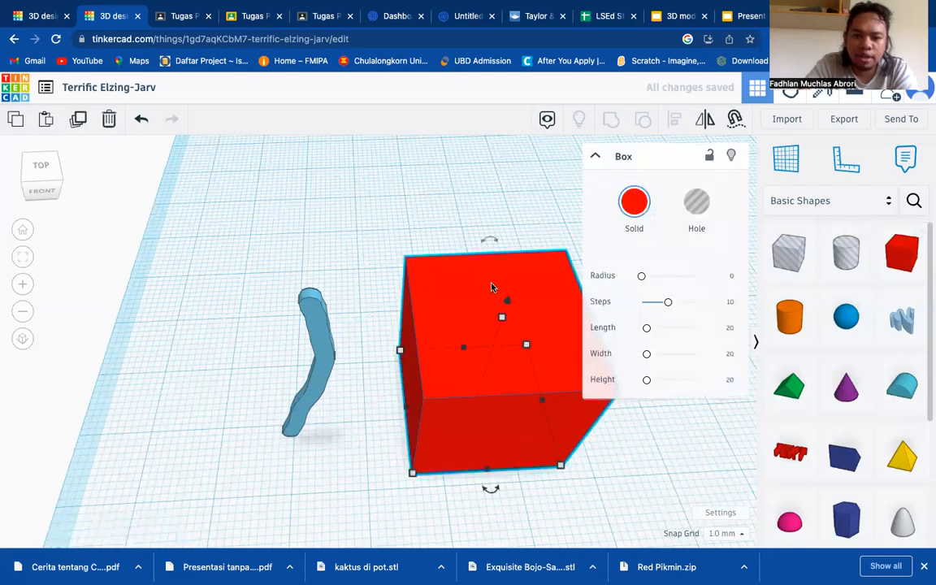
left_click_drag(502, 321, 495, 403)
left_click_drag(490, 463, 376, 429)
mouse_move(418, 454)
right_mouse_down()
mouse_move(418, 435)
mouse_move(418, 452)
mouse_move(424, 447)
right_mouse_up()
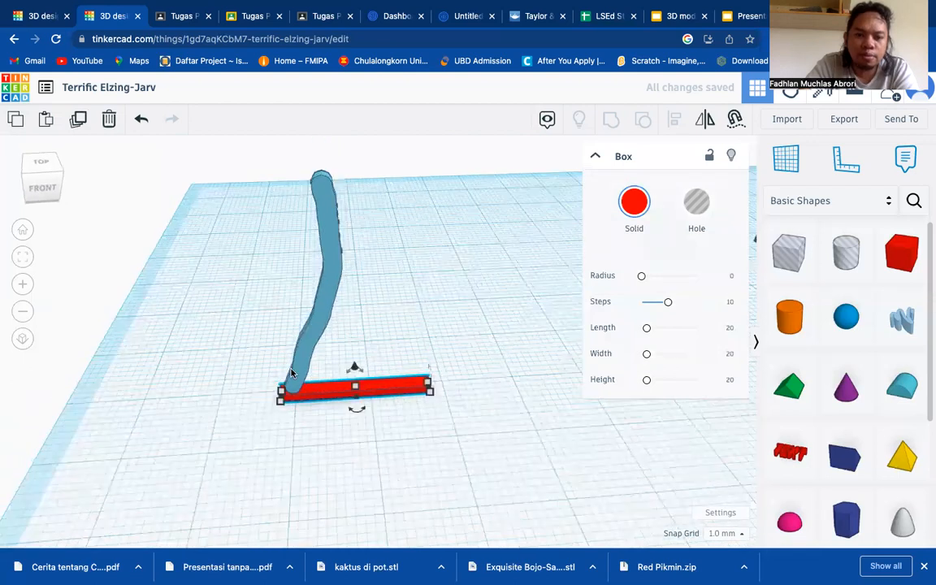
- Select both scribbles and the red strip, duplicate them in place, and rotate the copies 10° about the vertical axis
key("ctrl+a")
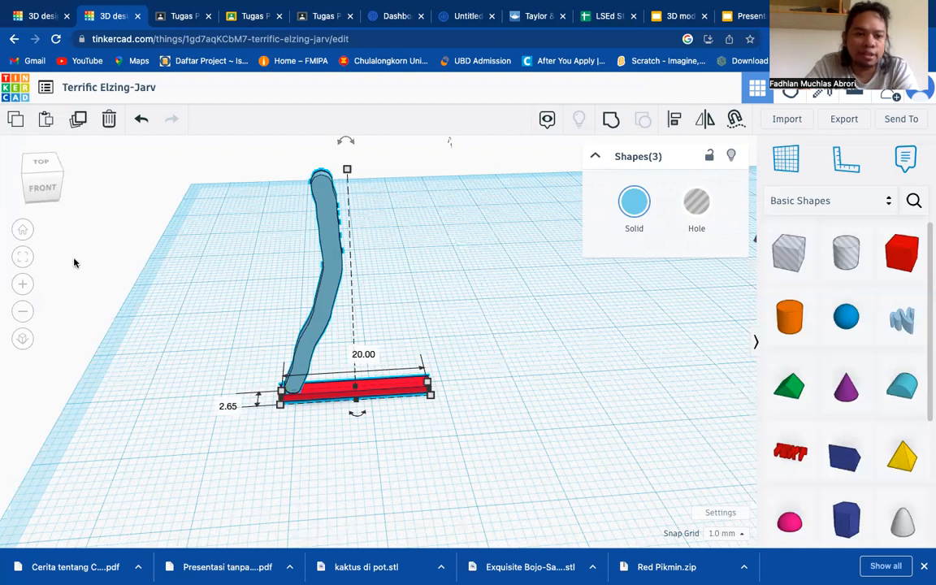
left_click(78, 122)
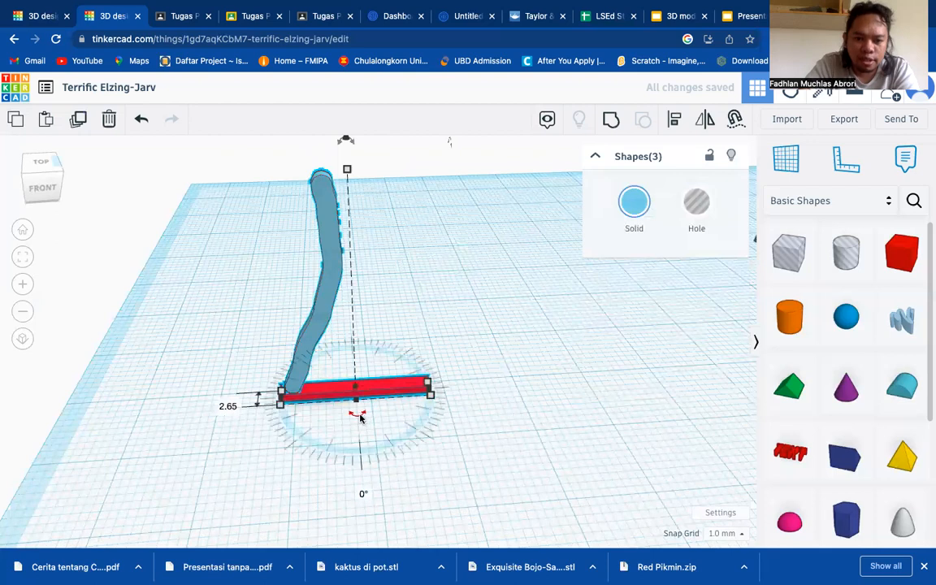
left_click_drag(361, 417, 370, 419)
left_click(422, 482)
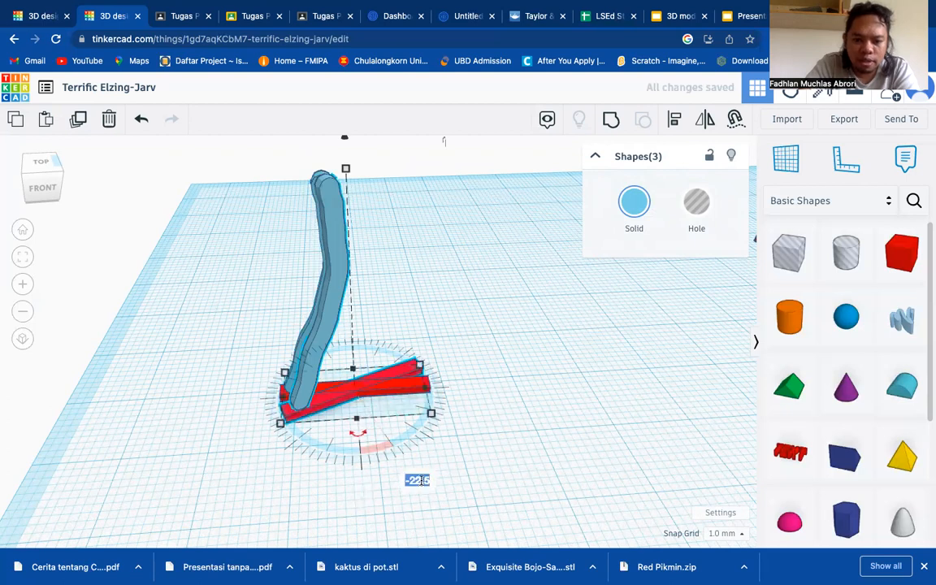
type("5")
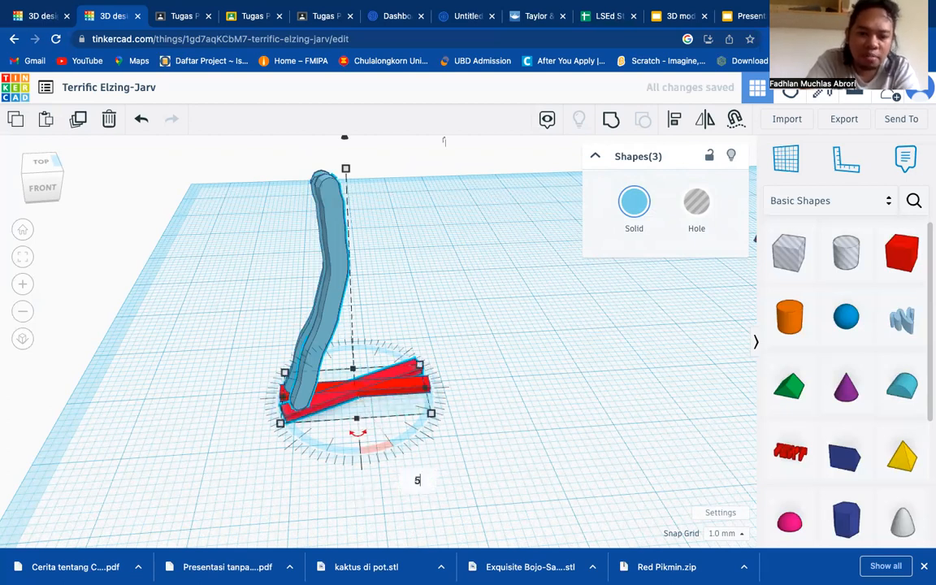
type("0")
key("Return")
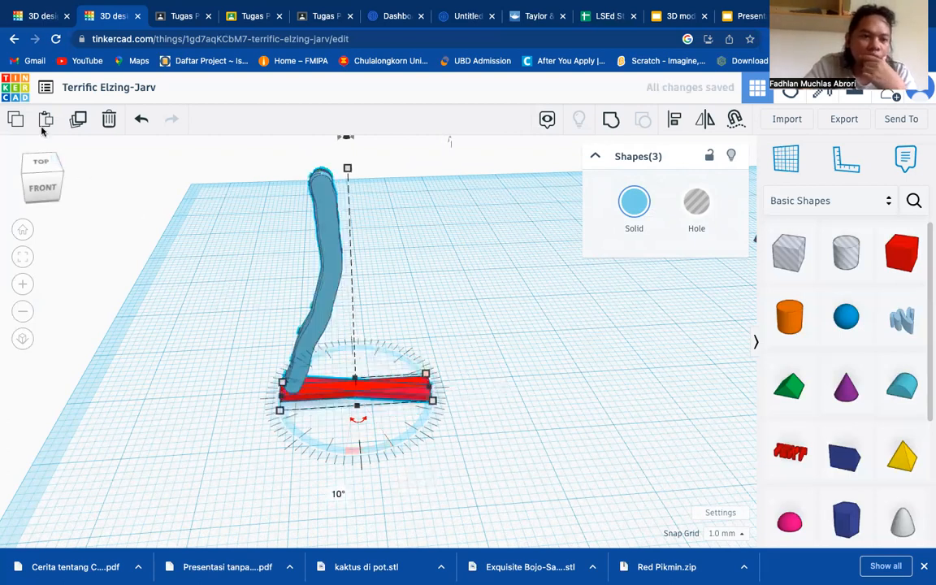
- Repeat the rotated duplication of the scribbles and red strip around the vertical axis until the copies close a full vase
left_click(84, 120)
left_click(84, 119)
left_click(84, 119)
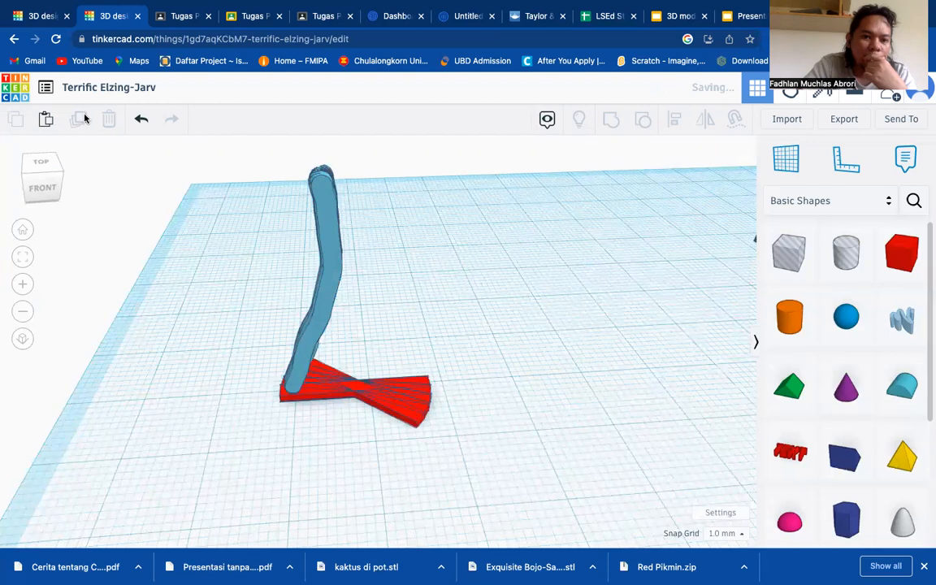
left_click(84, 120)
left_click(84, 119)
left_click(84, 119)
left_click(84, 120)
left_click(84, 120)
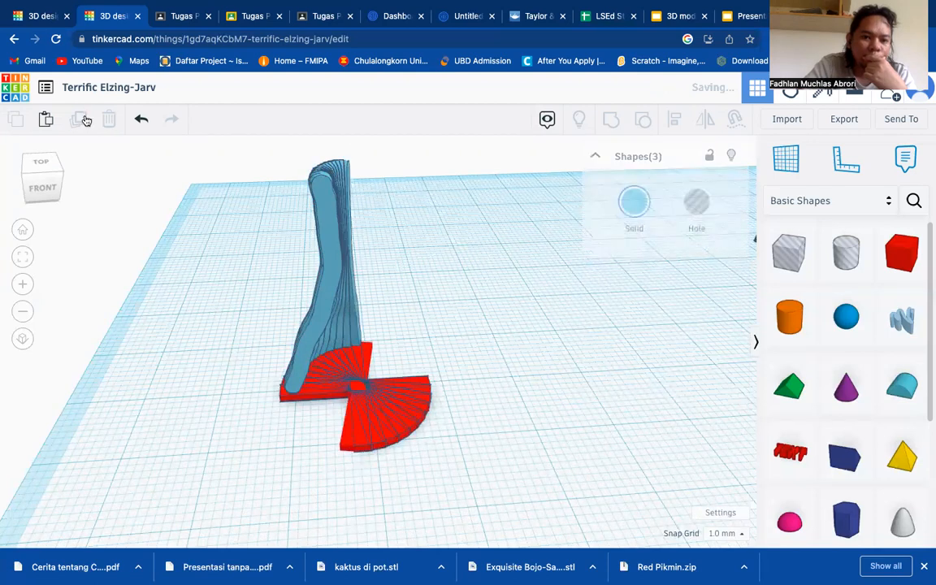
left_click(84, 120)
left_click(86, 121)
left_click(86, 121)
left_click(85, 121)
left_click(85, 120)
left_click(85, 120)
left_click(86, 120)
left_click(86, 121)
left_click(86, 121)
left_click(86, 121)
left_click(86, 121)
key("Escape")
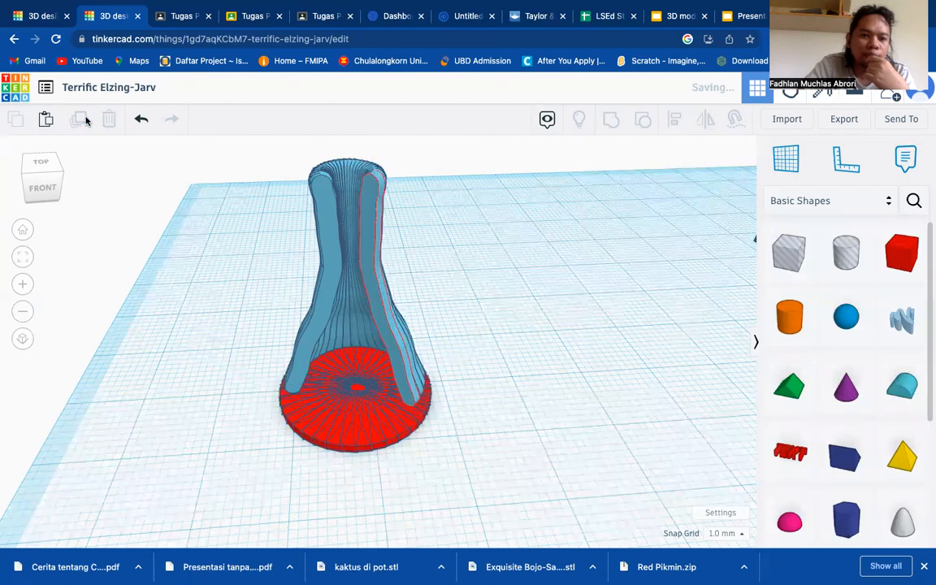
left_click(83, 121)
left_click(84, 122)
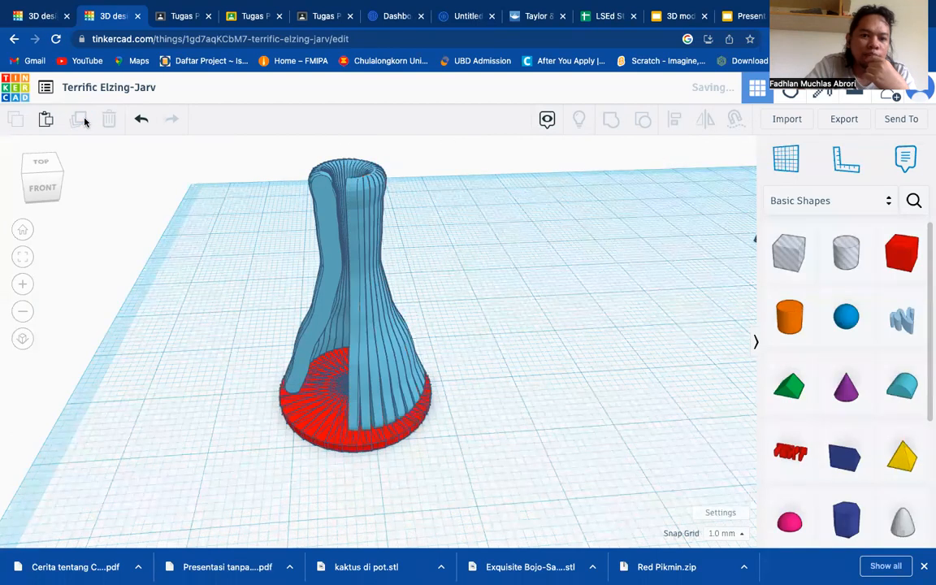
left_click(84, 122)
left_click(84, 122)
left_click(83, 122)
left_click(84, 122)
left_click(83, 122)
left_click(84, 122)
left_click(84, 122)
left_click(83, 122)
left_click(84, 122)
left_click(84, 122)
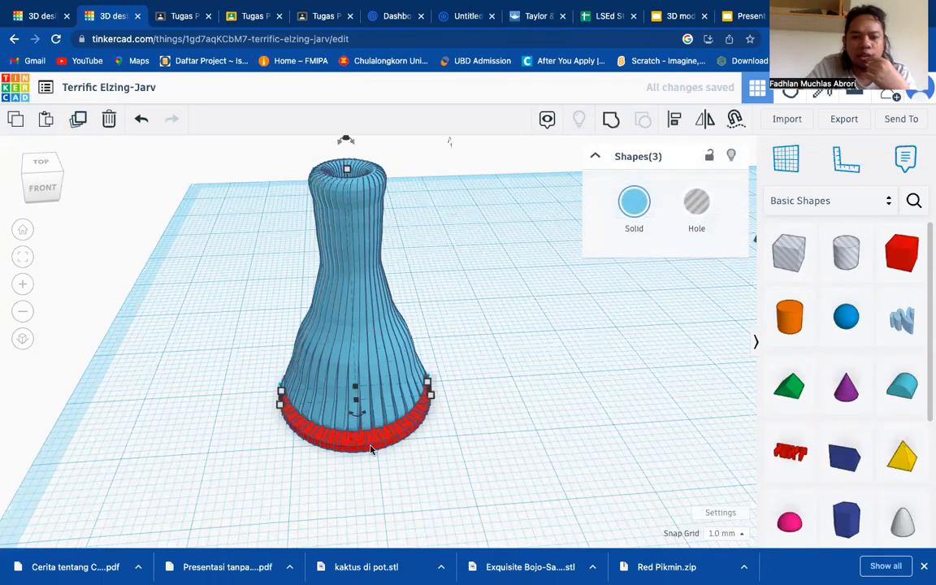
left_click(272, 176)
- Move all the blue scribble copies together away from the red base disc, and delete the disc's strips
right_click_drag(441, 330, 415, 323)
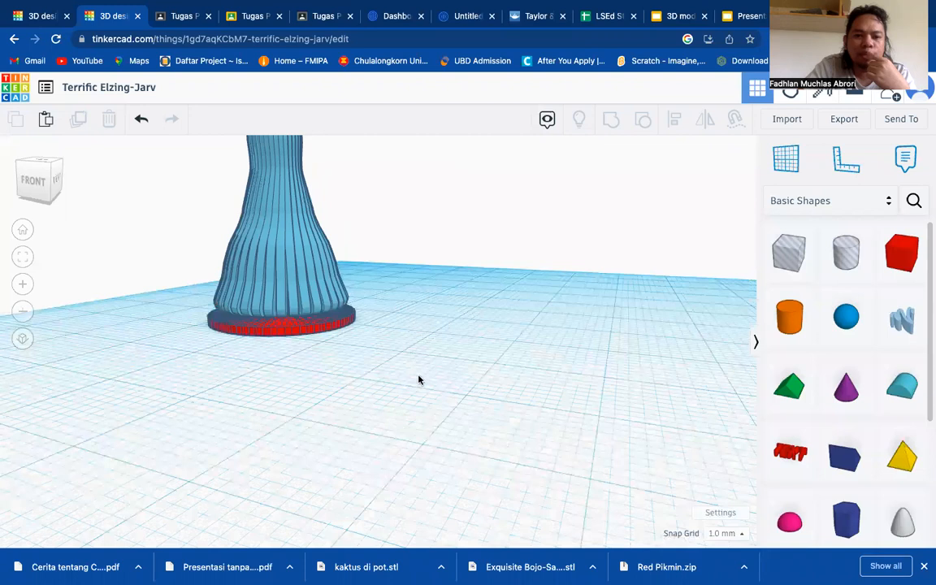
right_click_drag(419, 379, 420, 374)
right_click_drag(201, 255, 226, 277)
left_click_drag(226, 278, 482, 268)
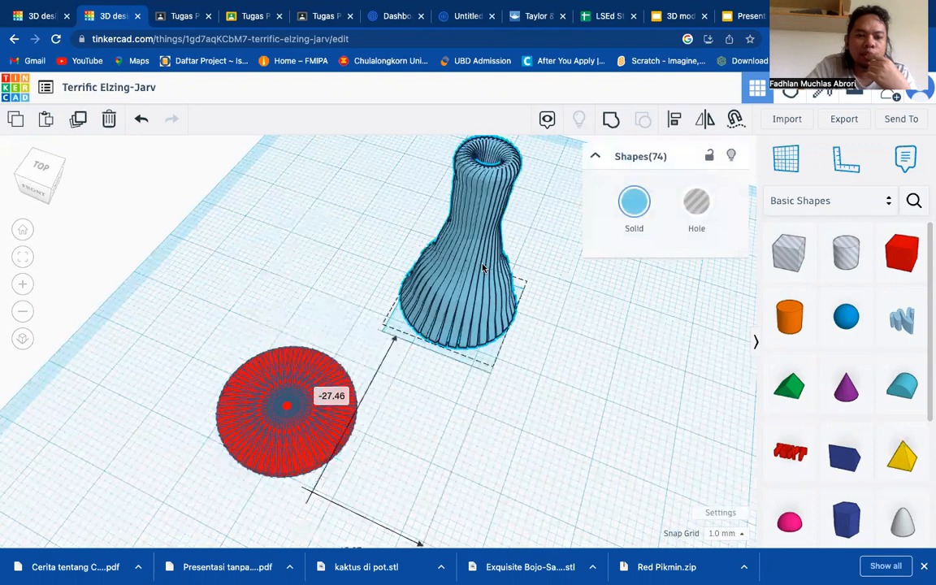
left_click(202, 362)
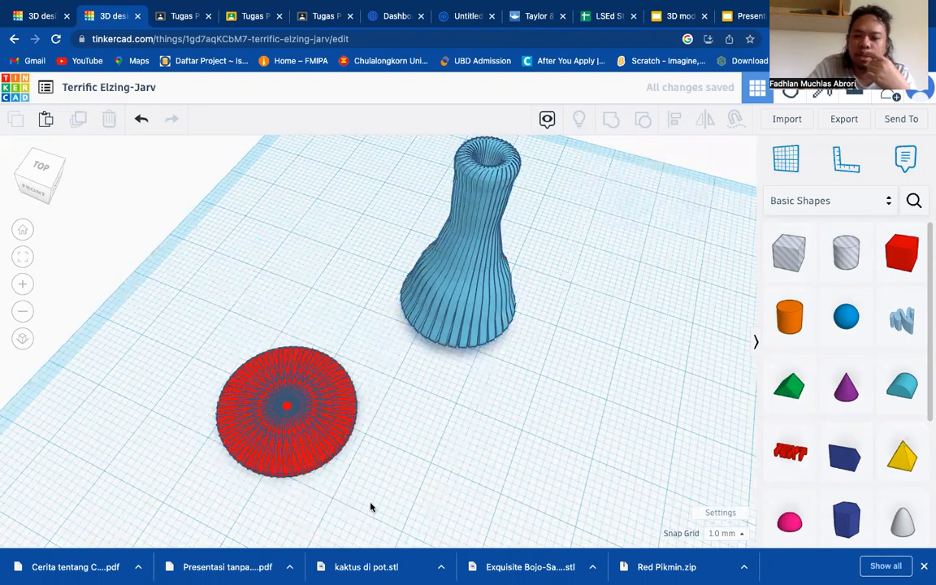
key("Delete")
- Select all the blue scribble copies of the vase and group them into one shape
right_click_drag(377, 440, 274, 382)
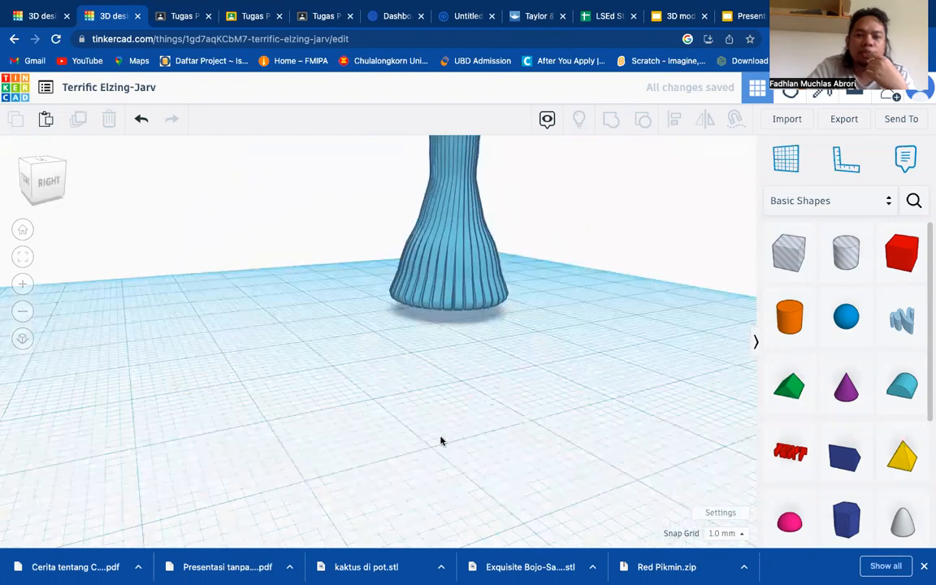
right_click_drag(441, 441, 501, 400)
right_click_drag(518, 340, 498, 354)
left_click_drag(35, 156, 45, 180)
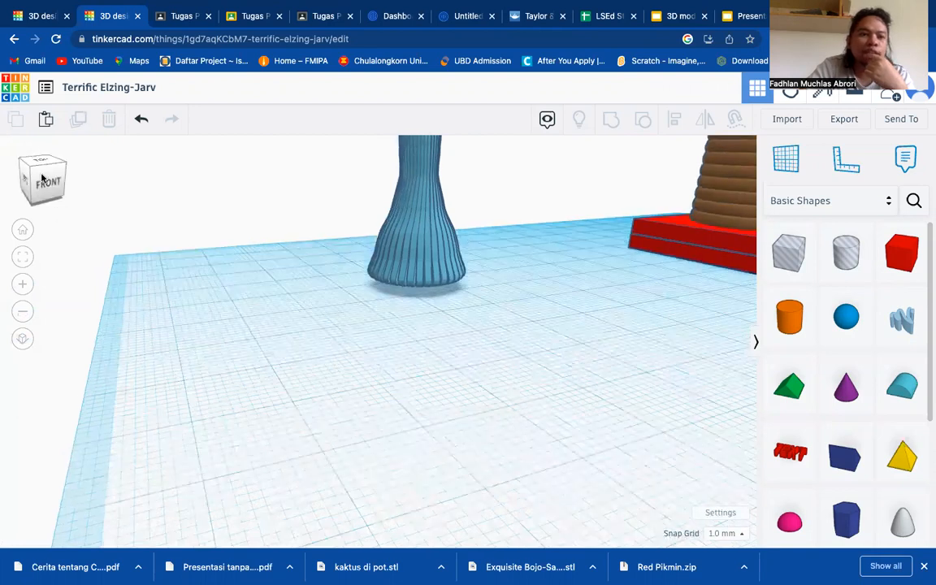
left_click(24, 231)
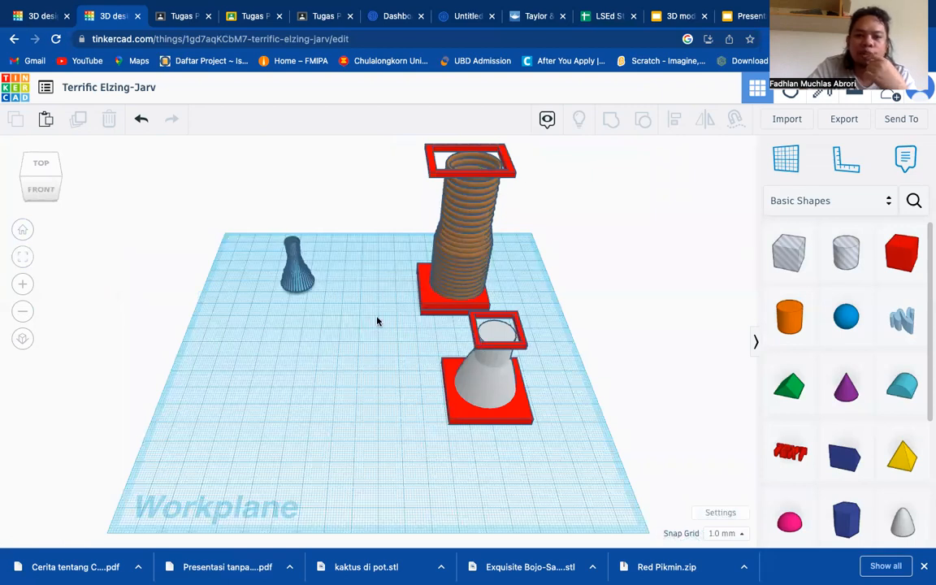
left_click_drag(260, 222, 354, 318)
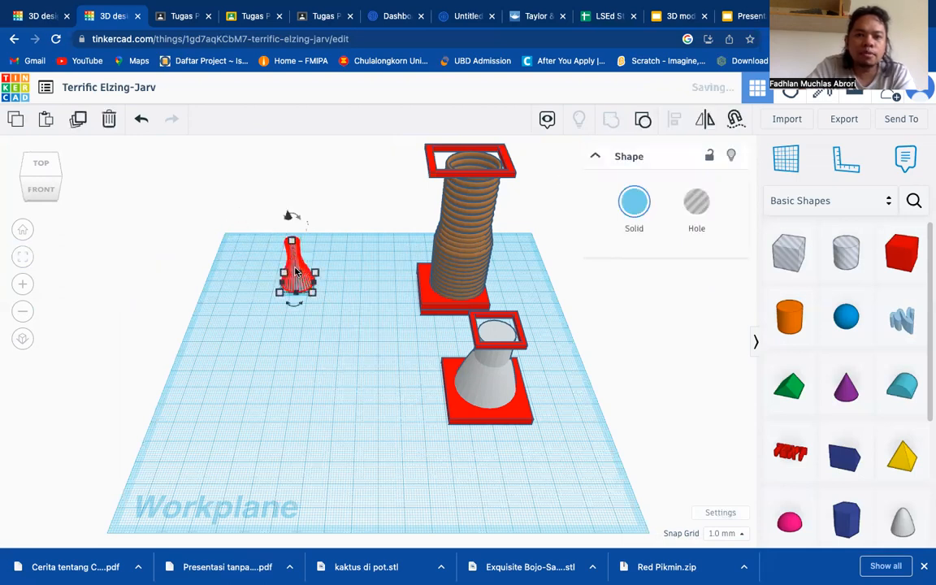
- Enlarge the grouped vase proportionally until its base is about 42 mm wide and deep
left_click(325, 312)
left_click_drag(325, 311, 354, 326)
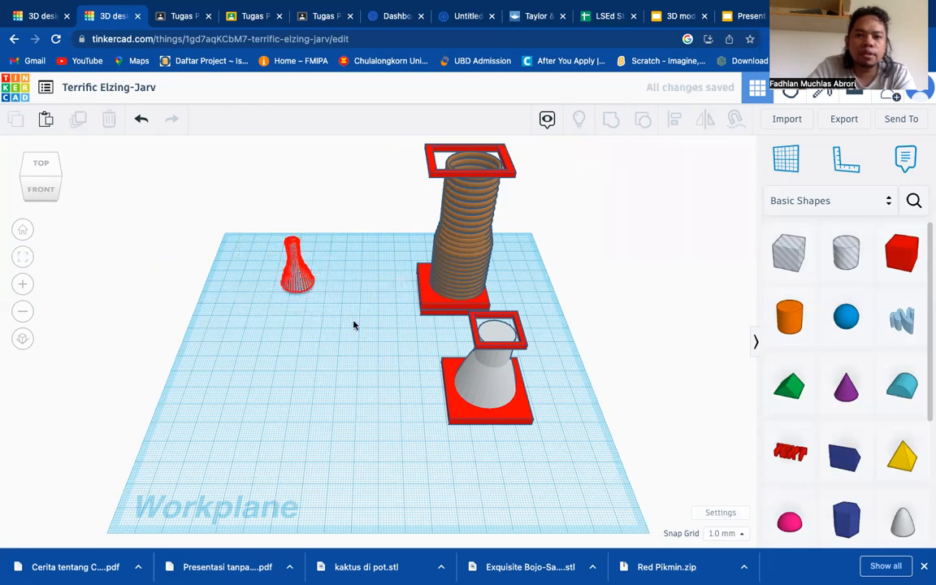
left_click(305, 291)
left_click_drag(316, 294, 353, 322, "shift")
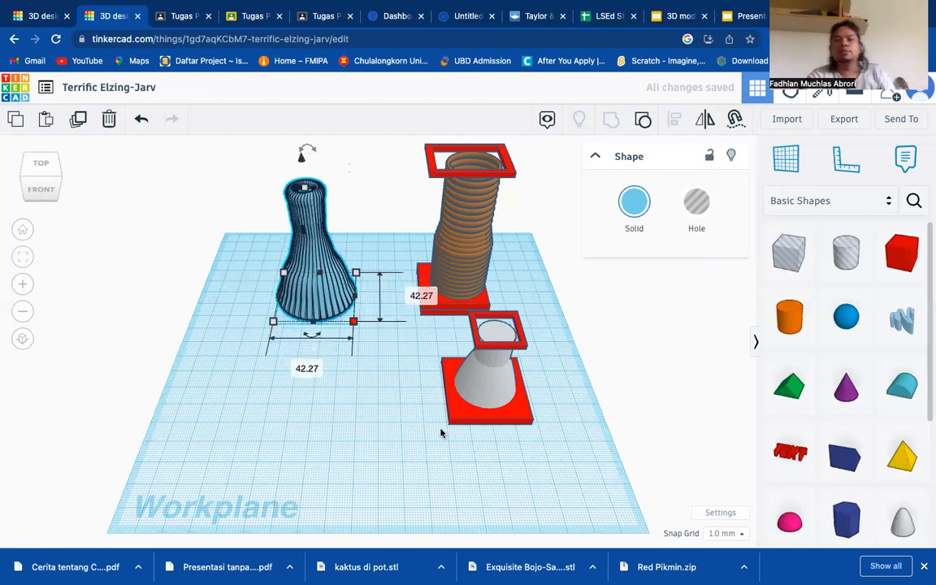